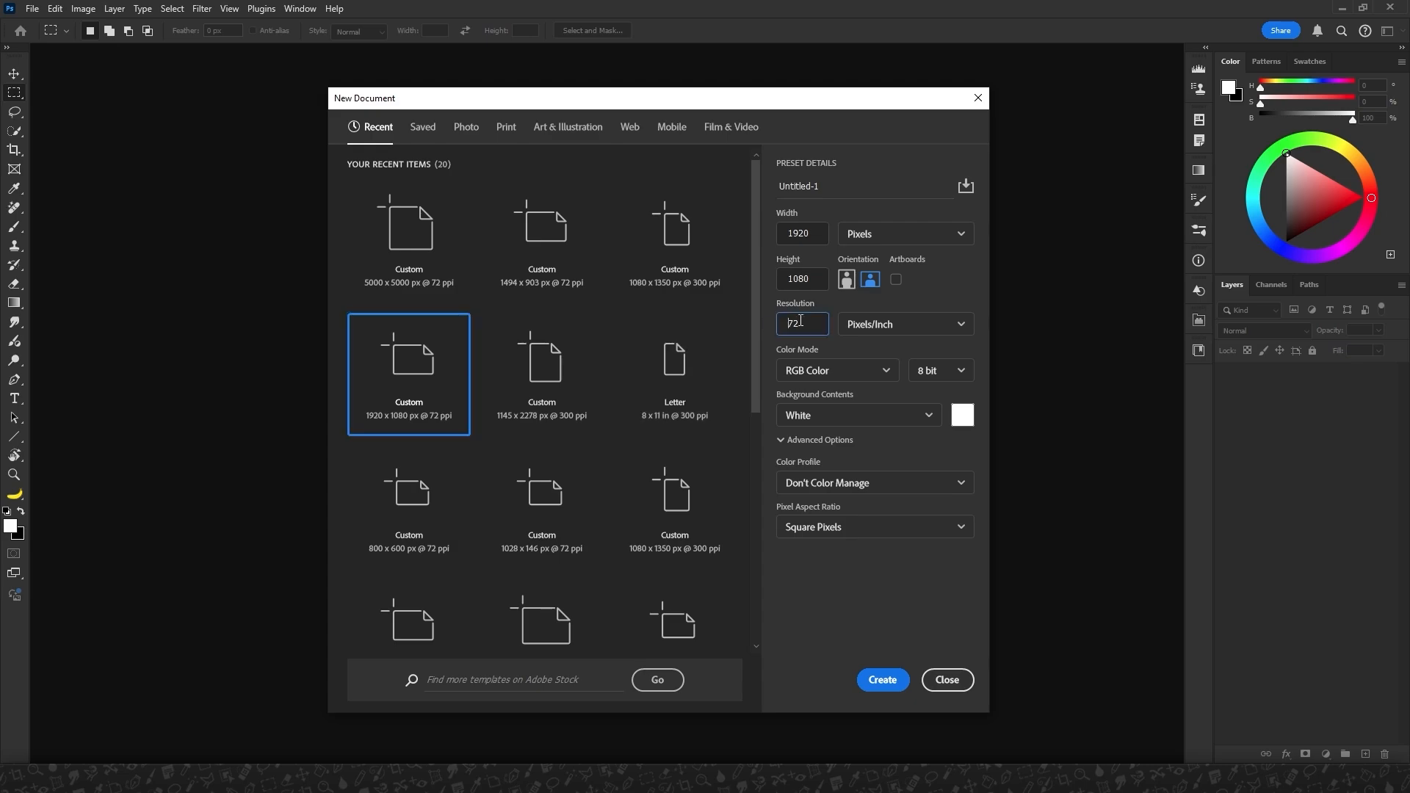
Set the resolution to 300 pixels/inch and create the 1920 × 1080 px document.
{"action": "key", "text": "Delete"}
{"action": "type", "text": "300"}
{"action": "key", "text": "Return"}
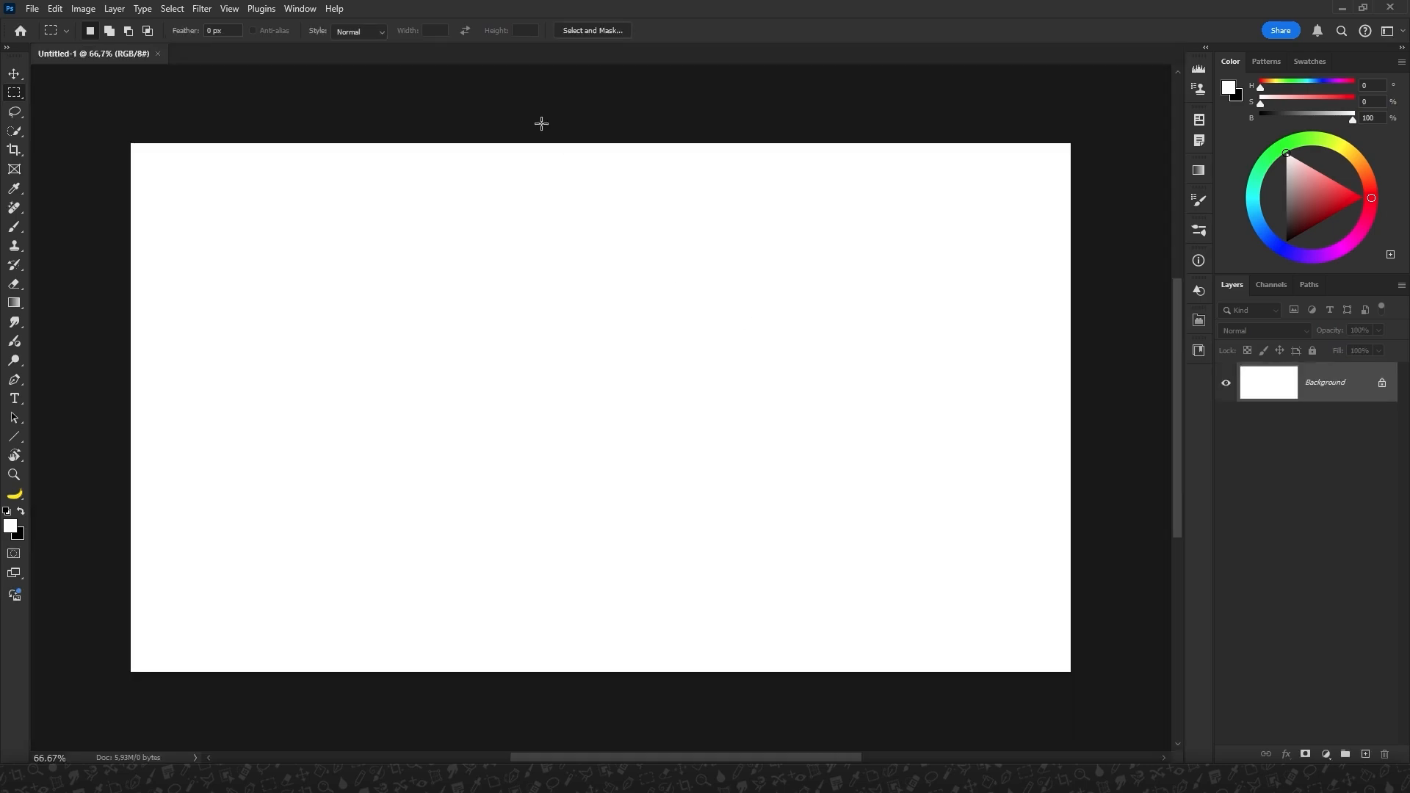
Place AdobeStock_278445851.jpeg as an embedded image, scale it to about 36%, and shift it slightly right of the canvas centre.
{"action": "left_click", "coordinate": [32, 9]}
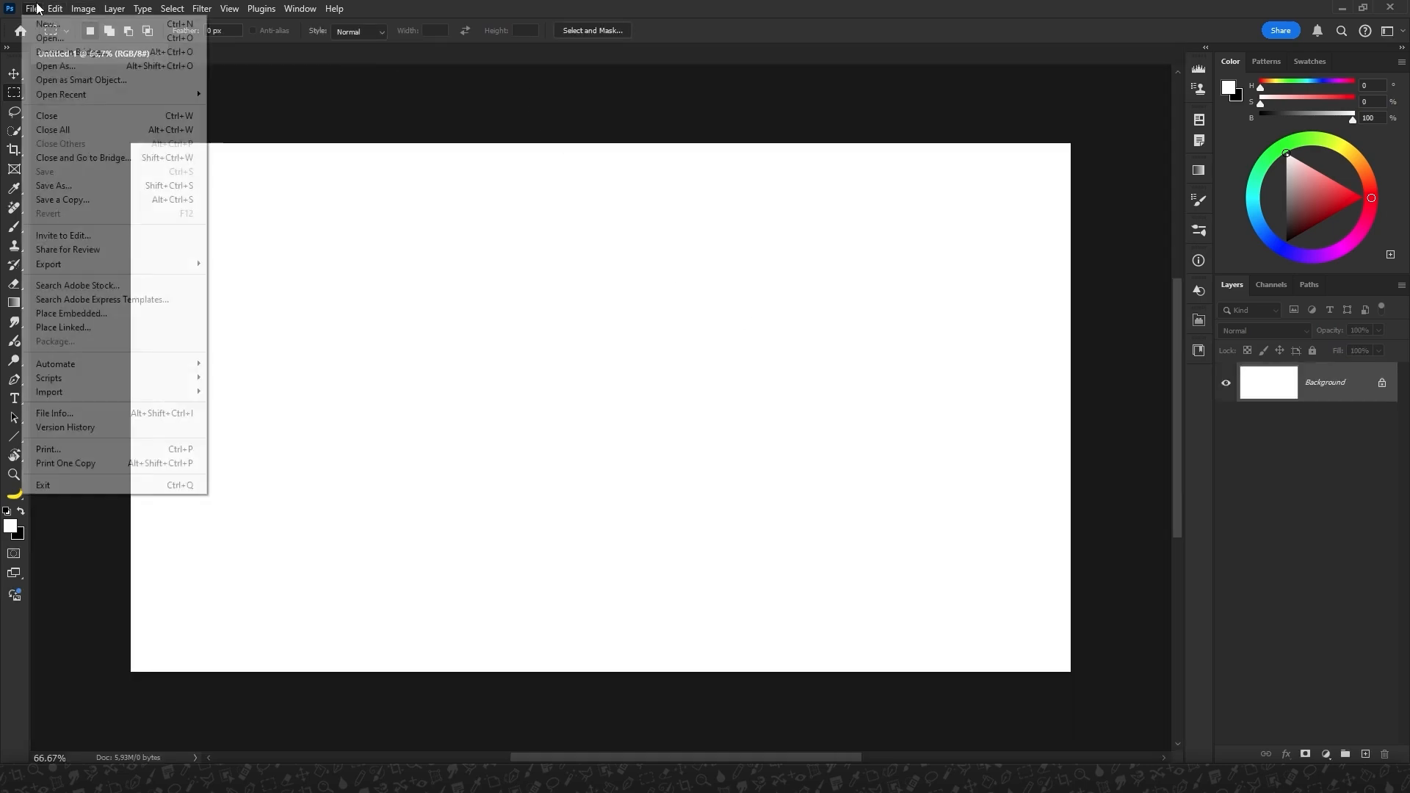
{"action": "left_click", "coordinate": [74, 318]}
{"action": "left_click", "coordinate": [172, 112]}
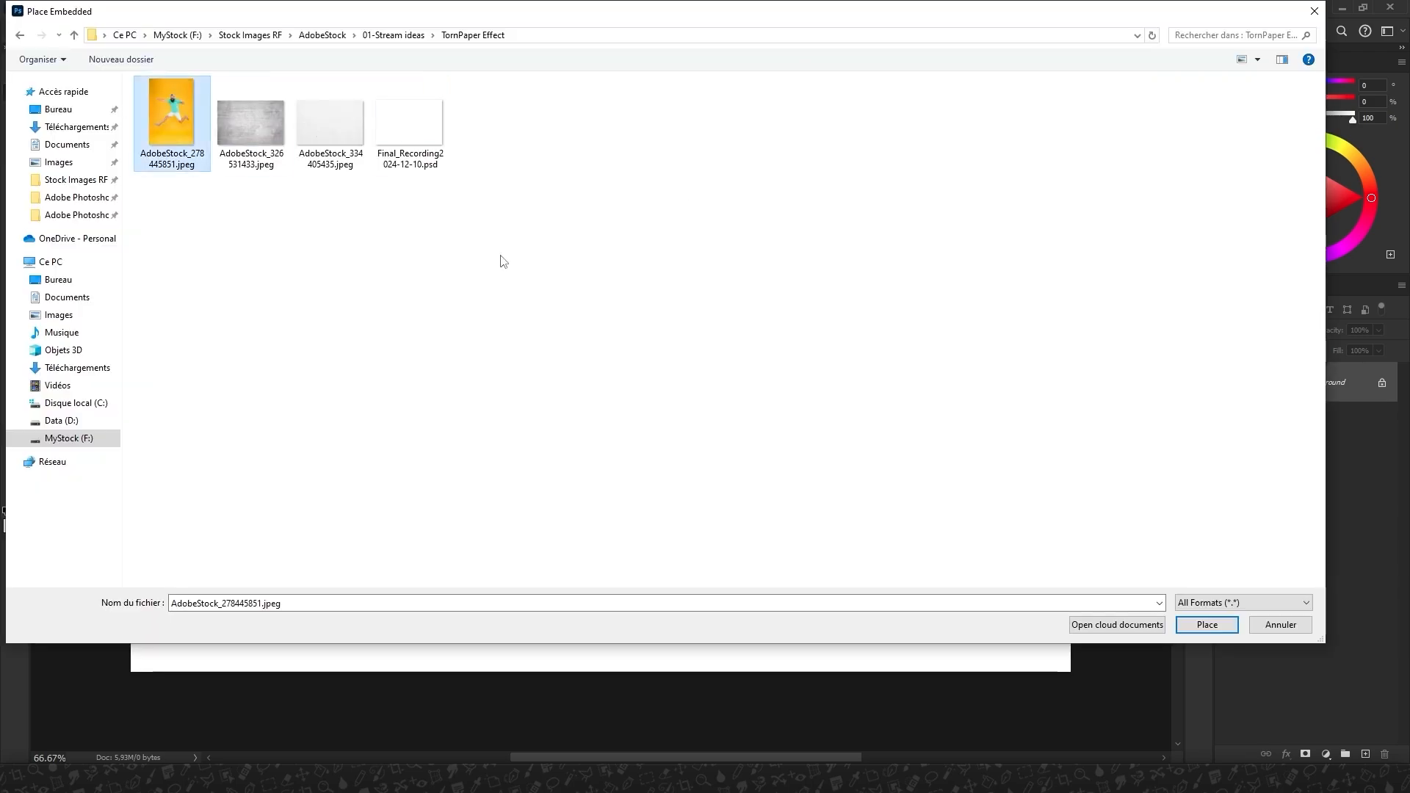
{"action": "left_click", "coordinate": [1207, 624]}
{"action": "key", "text": "ctrl+minus"}
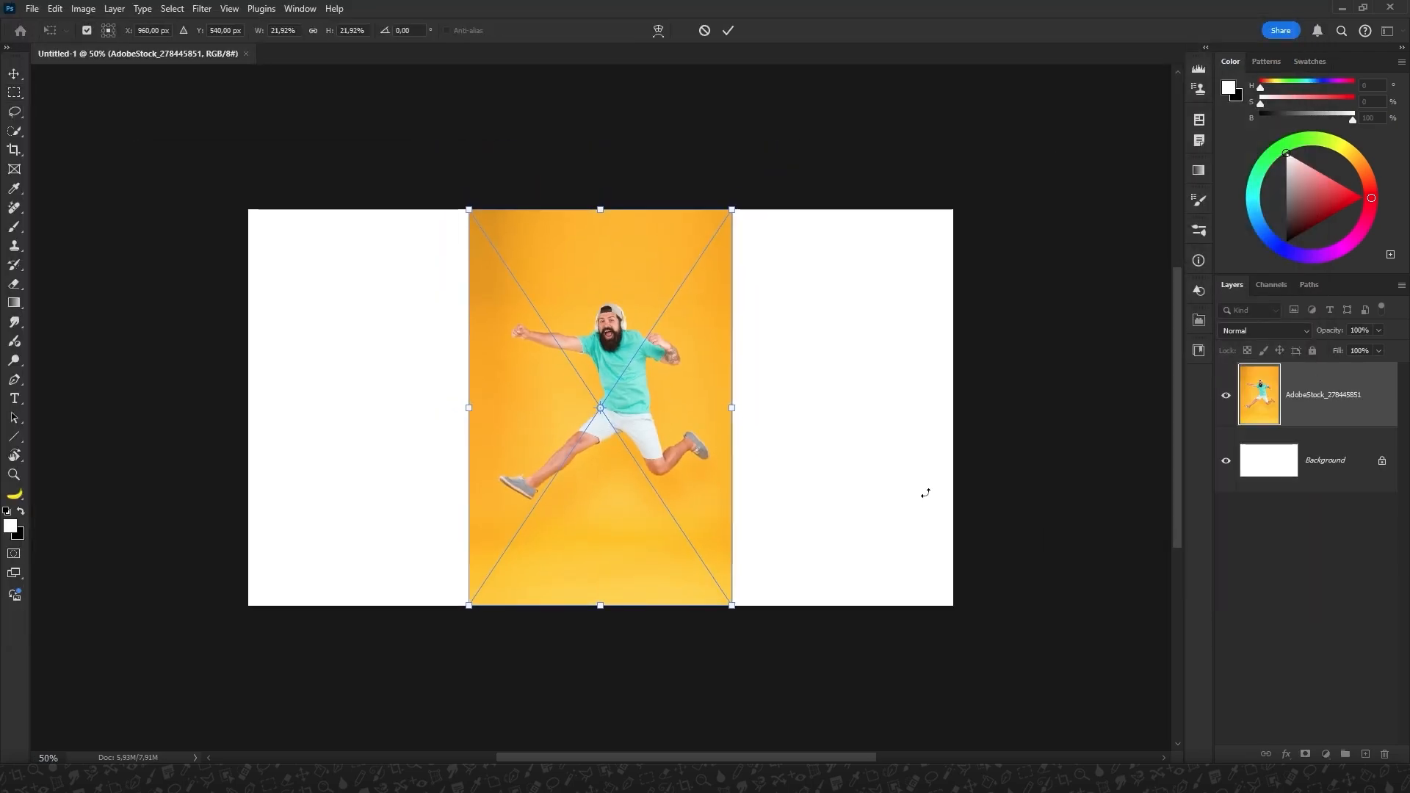
{"action": "left_click_drag", "start_coordinate": [736, 212], "coordinate": [875, 119]}
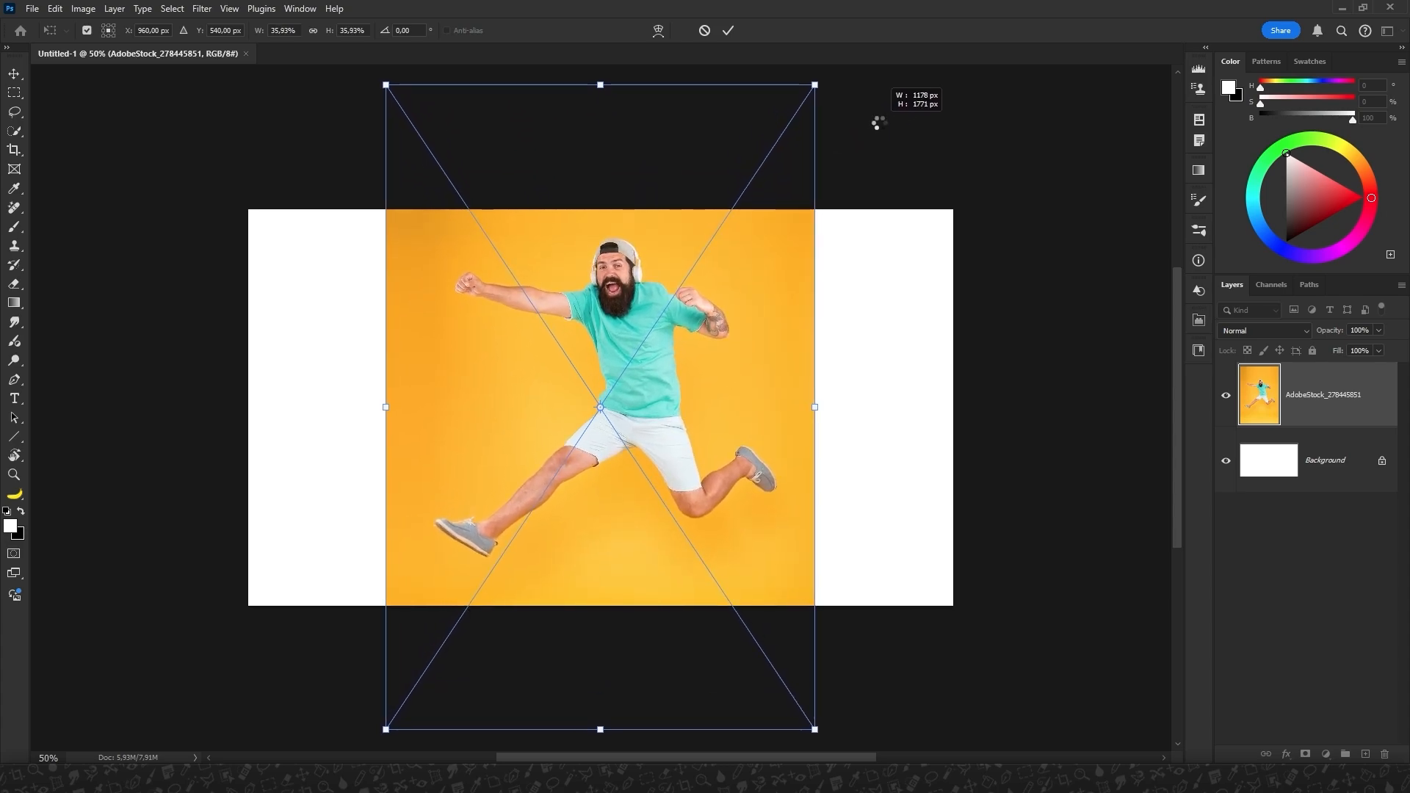
{"action": "left_click", "coordinate": [730, 30]}
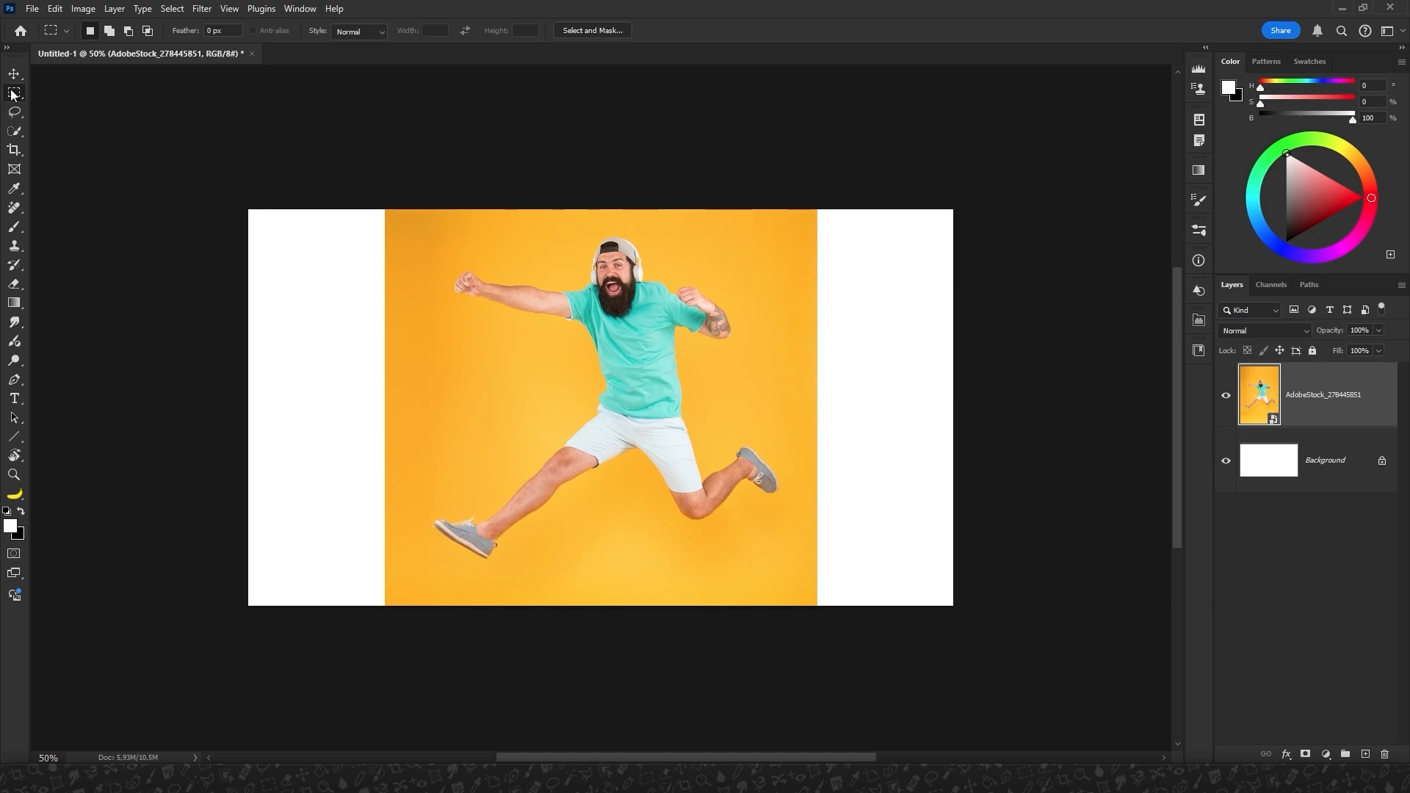
{"action": "left_click_drag", "start_coordinate": [654, 334], "coordinate": [690, 340]}
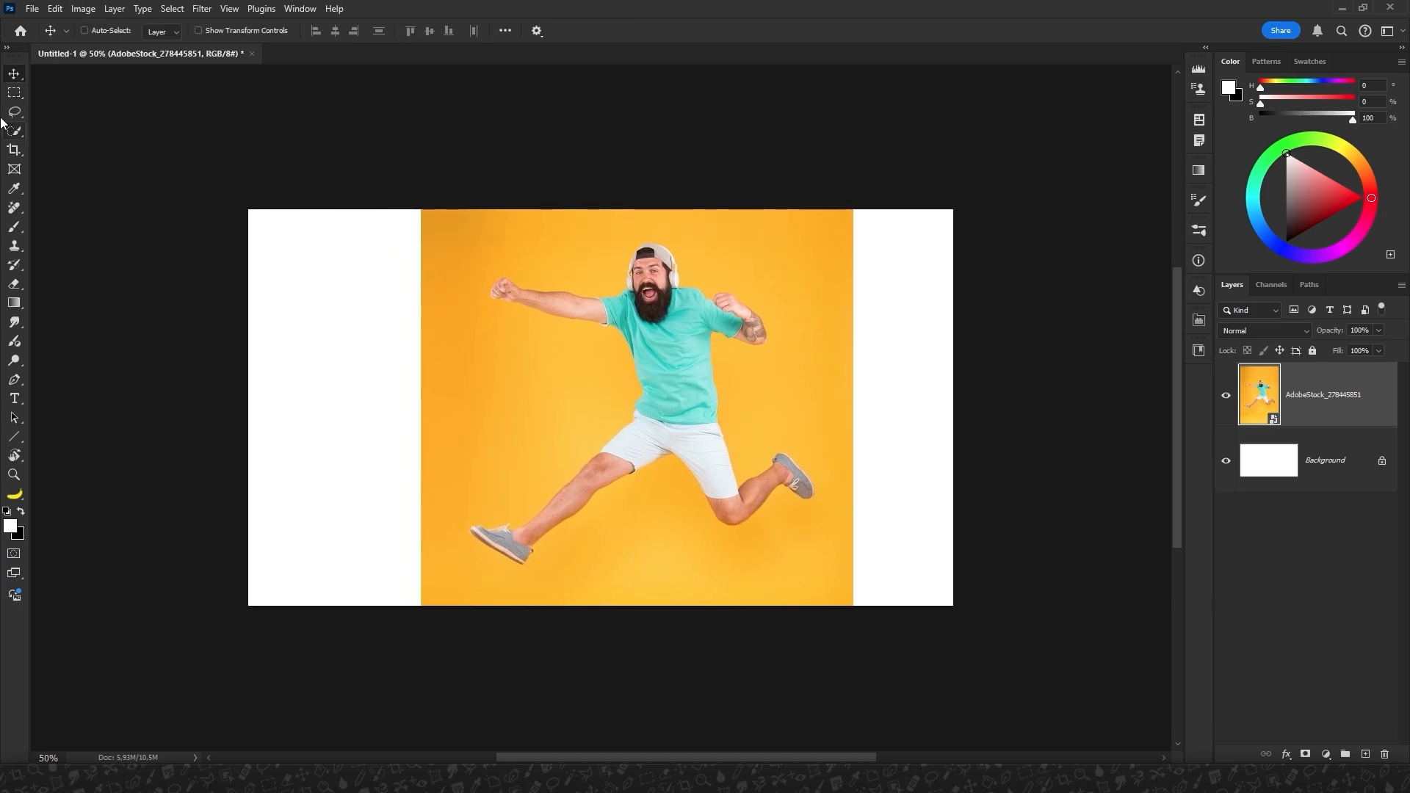
Outline the jumping man loosely with the Polygonal Lasso and add a layer mask from the selection.
{"action": "left_click_drag", "start_coordinate": [17, 117], "coordinate": [53, 121]}
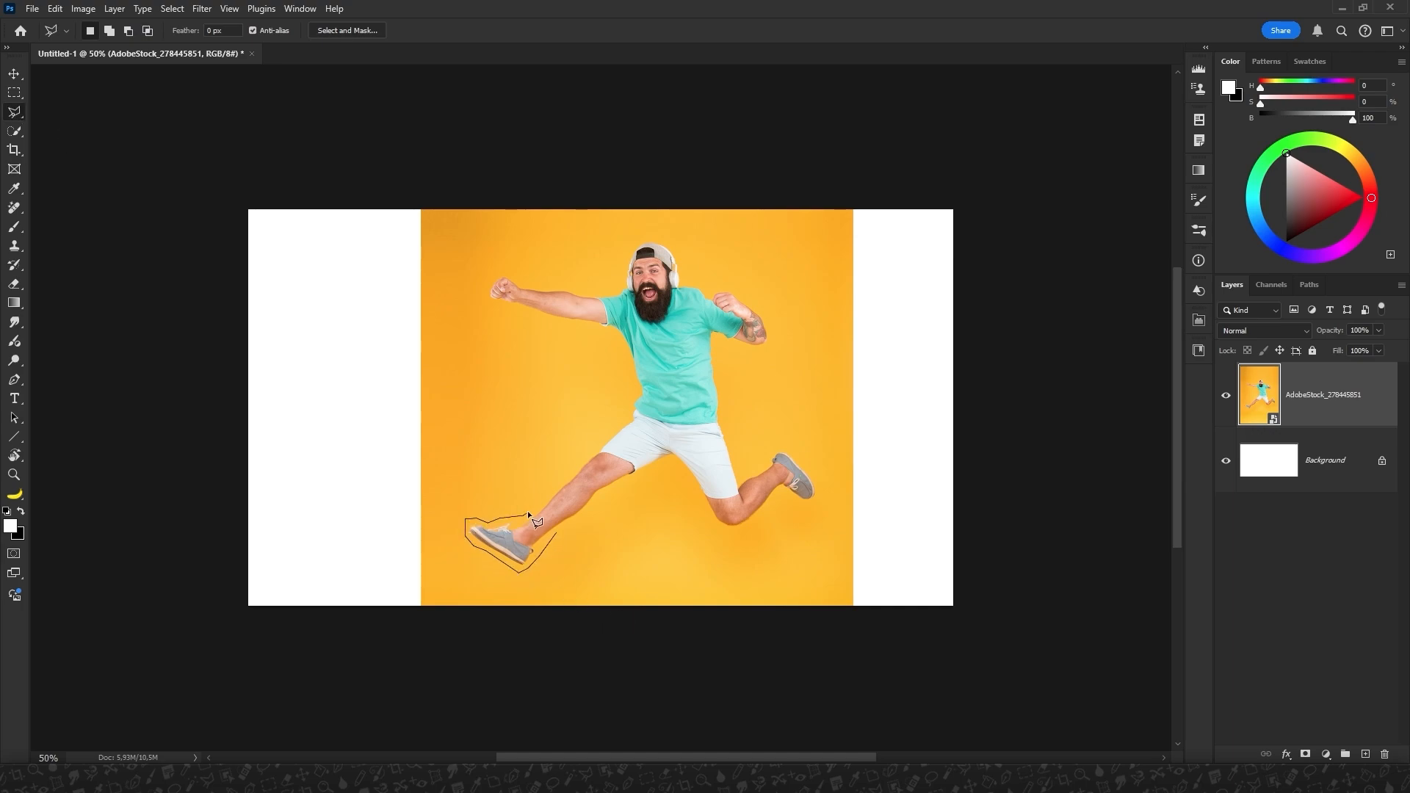
{"action": "left_click", "coordinate": [632, 394]}
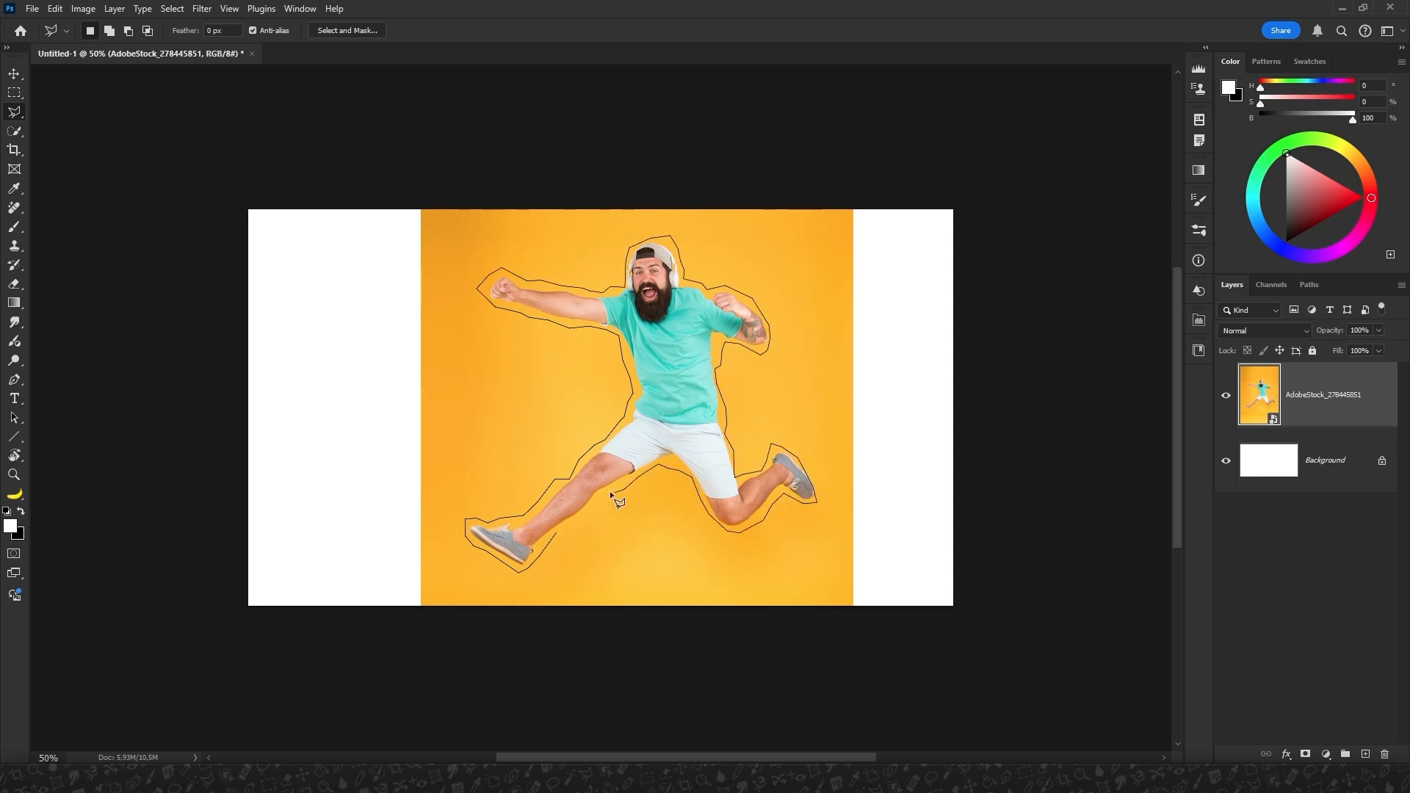
{"action": "left_click", "coordinate": [554, 535]}
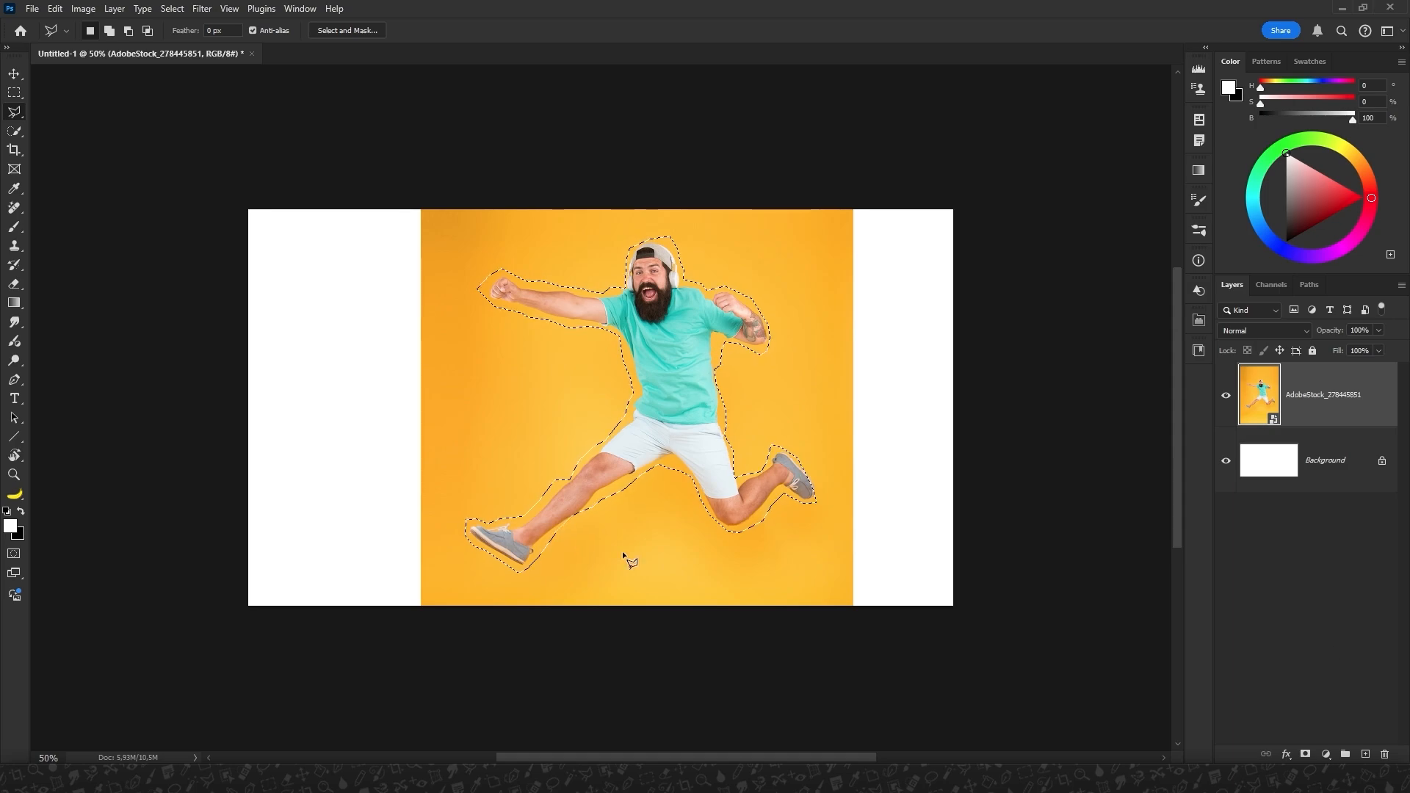
{"action": "left_click", "coordinate": [1306, 755]}
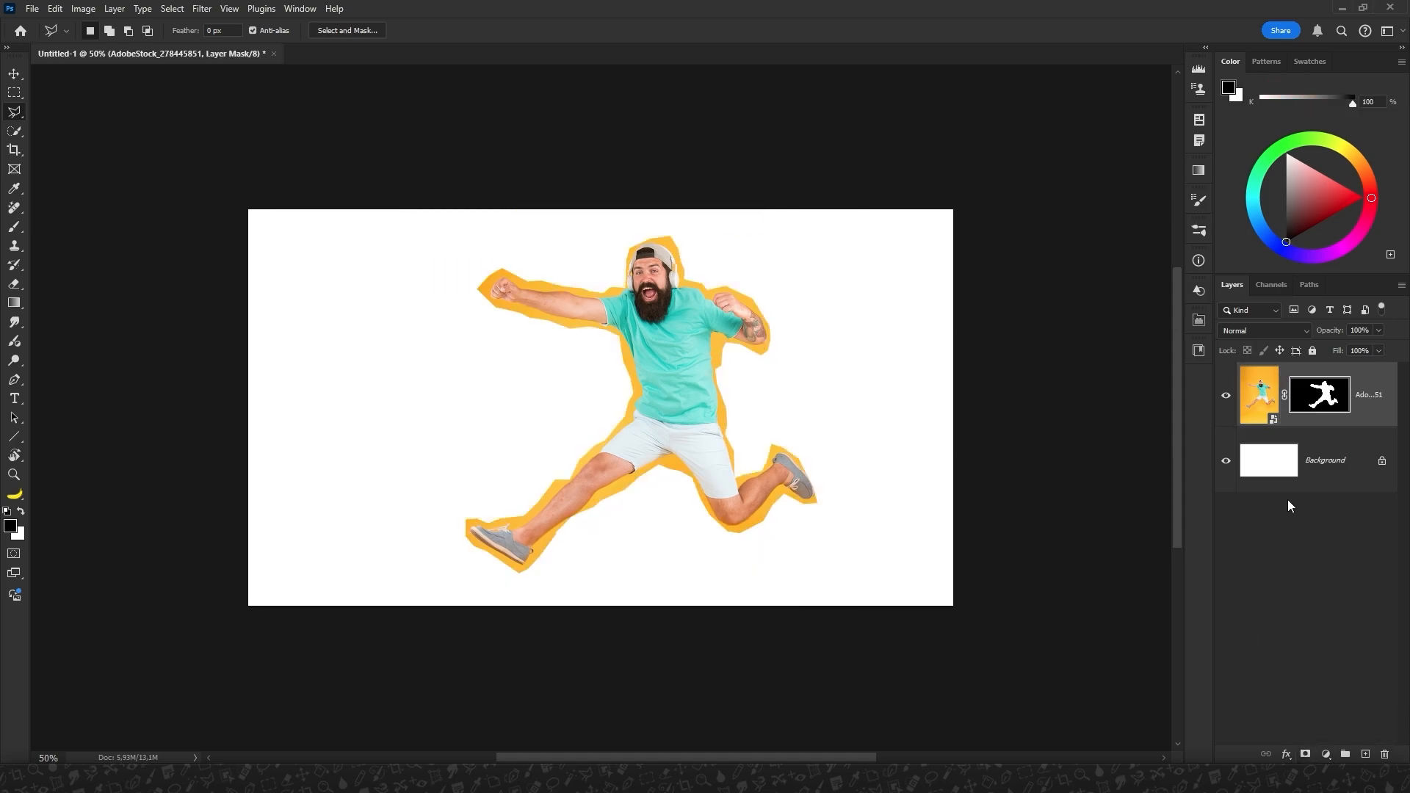
Place the paper texture AdobeStock_334405435.jpeg embedded, shrink it and shift it right behind the figure, with its layer below the man's layer.
{"action": "left_click", "coordinate": [32, 8]}
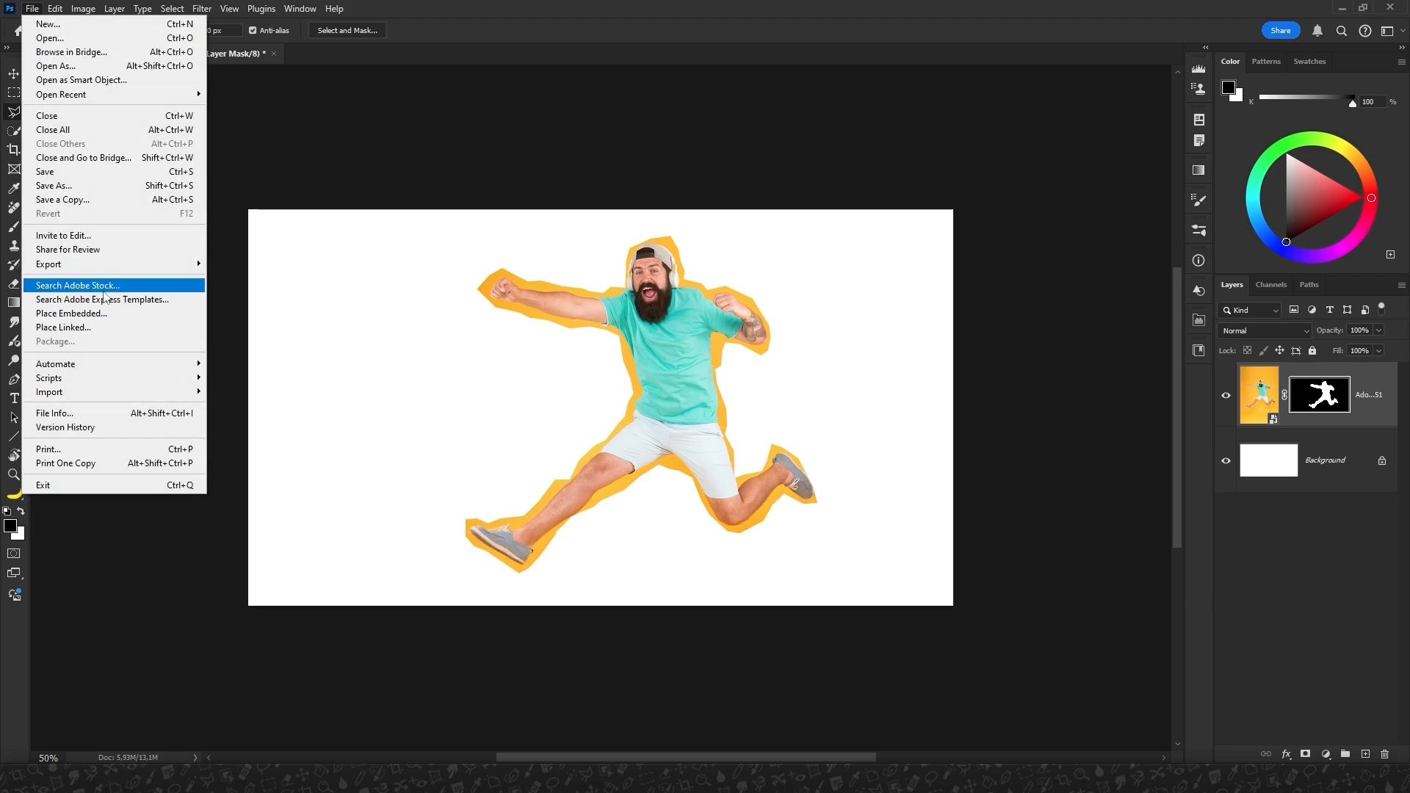
{"action": "left_click", "coordinate": [71, 313]}
{"action": "left_click", "coordinate": [330, 121]}
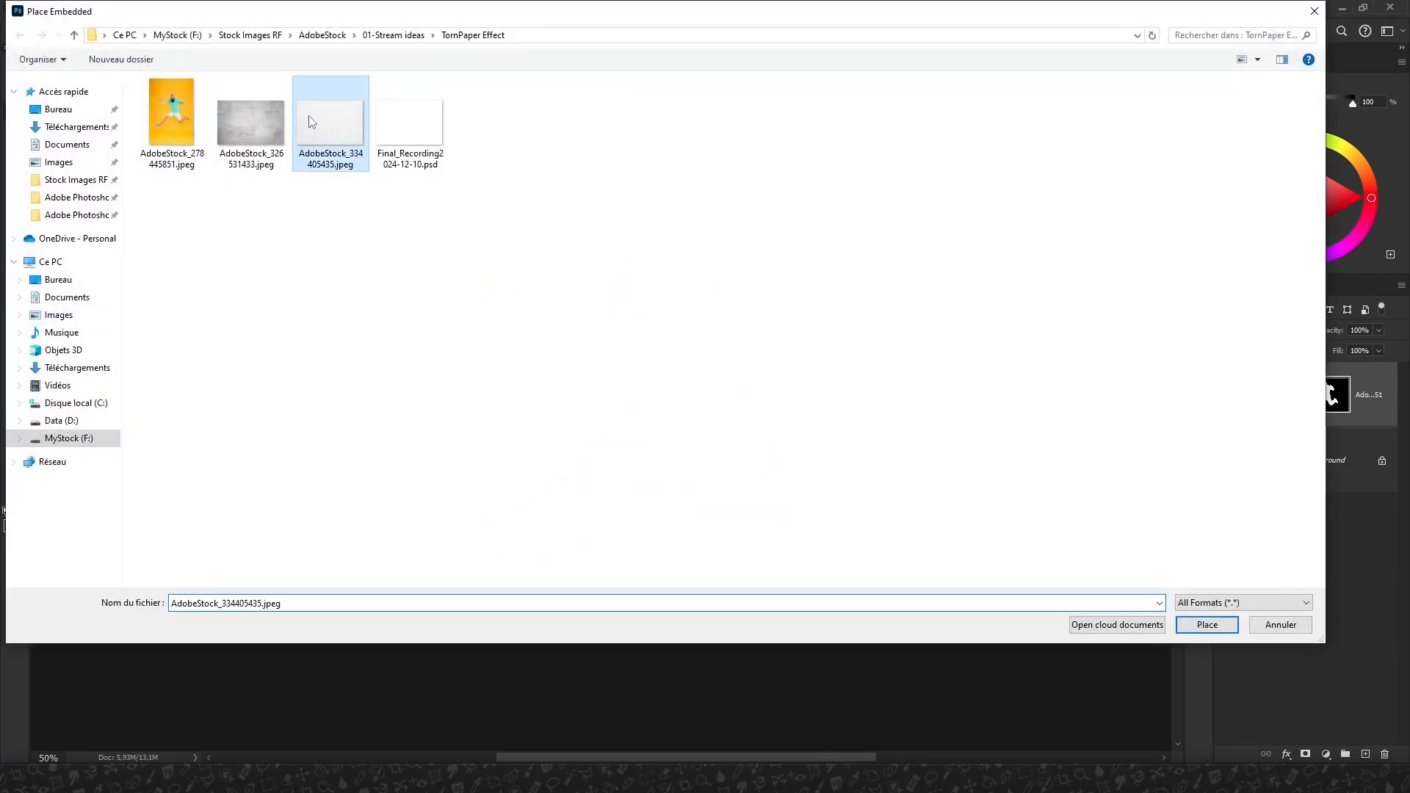
{"action": "left_click", "coordinate": [1218, 628]}
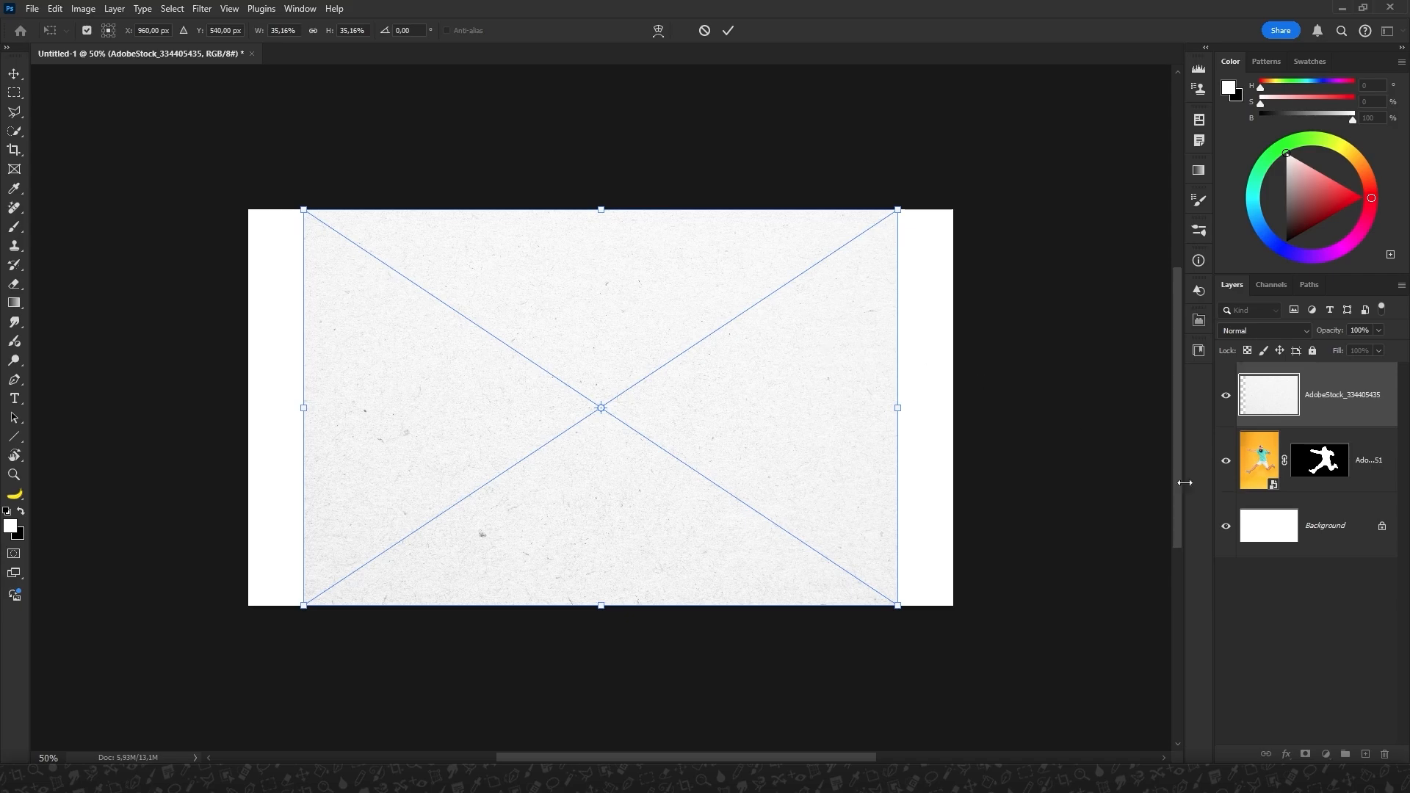
{"action": "left_click_drag", "start_coordinate": [301, 211], "coordinate": [337, 229]}
{"action": "left_click_drag", "start_coordinate": [608, 448], "coordinate": [665, 452]}
{"action": "left_click", "coordinate": [728, 30]}
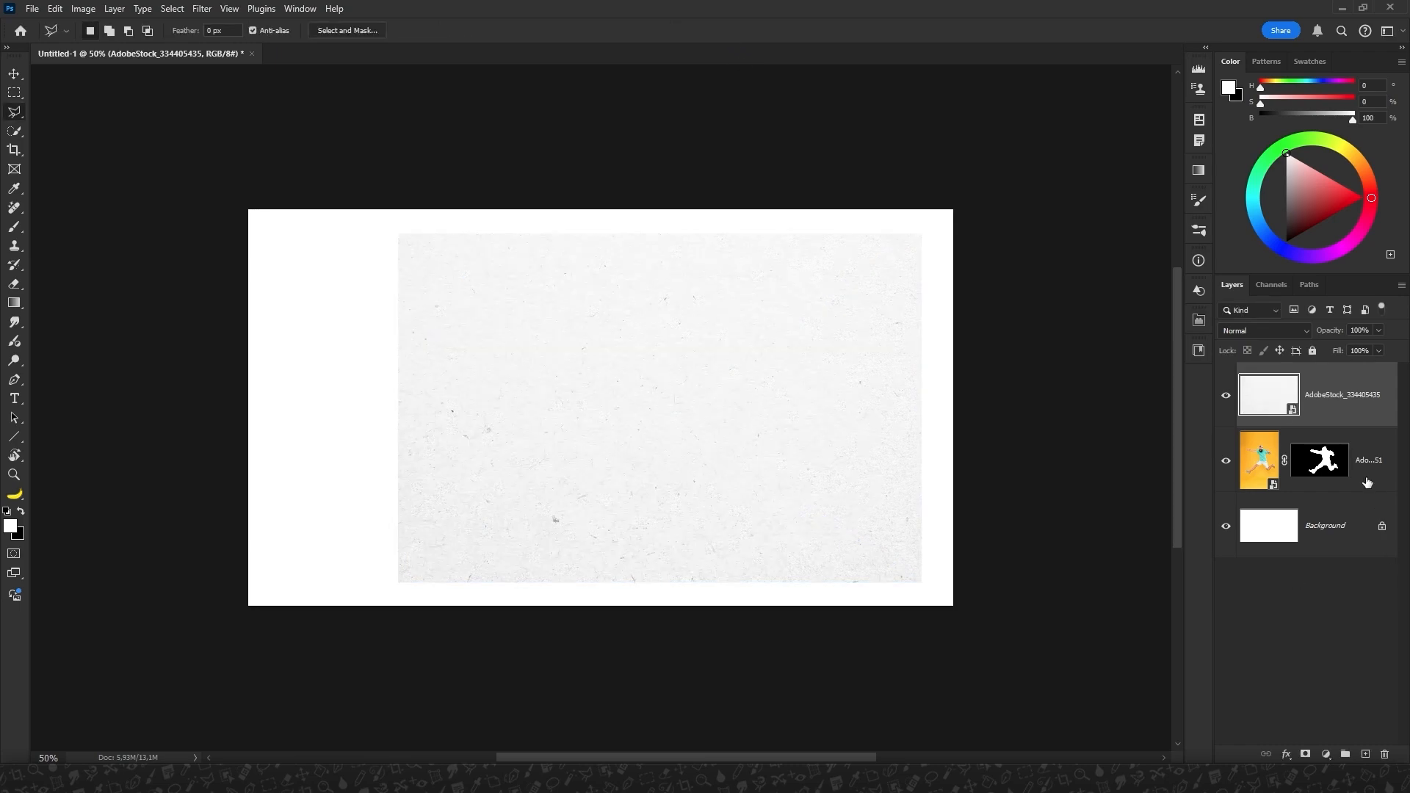
{"action": "left_click_drag", "start_coordinate": [1269, 394], "coordinate": [1269, 492]}
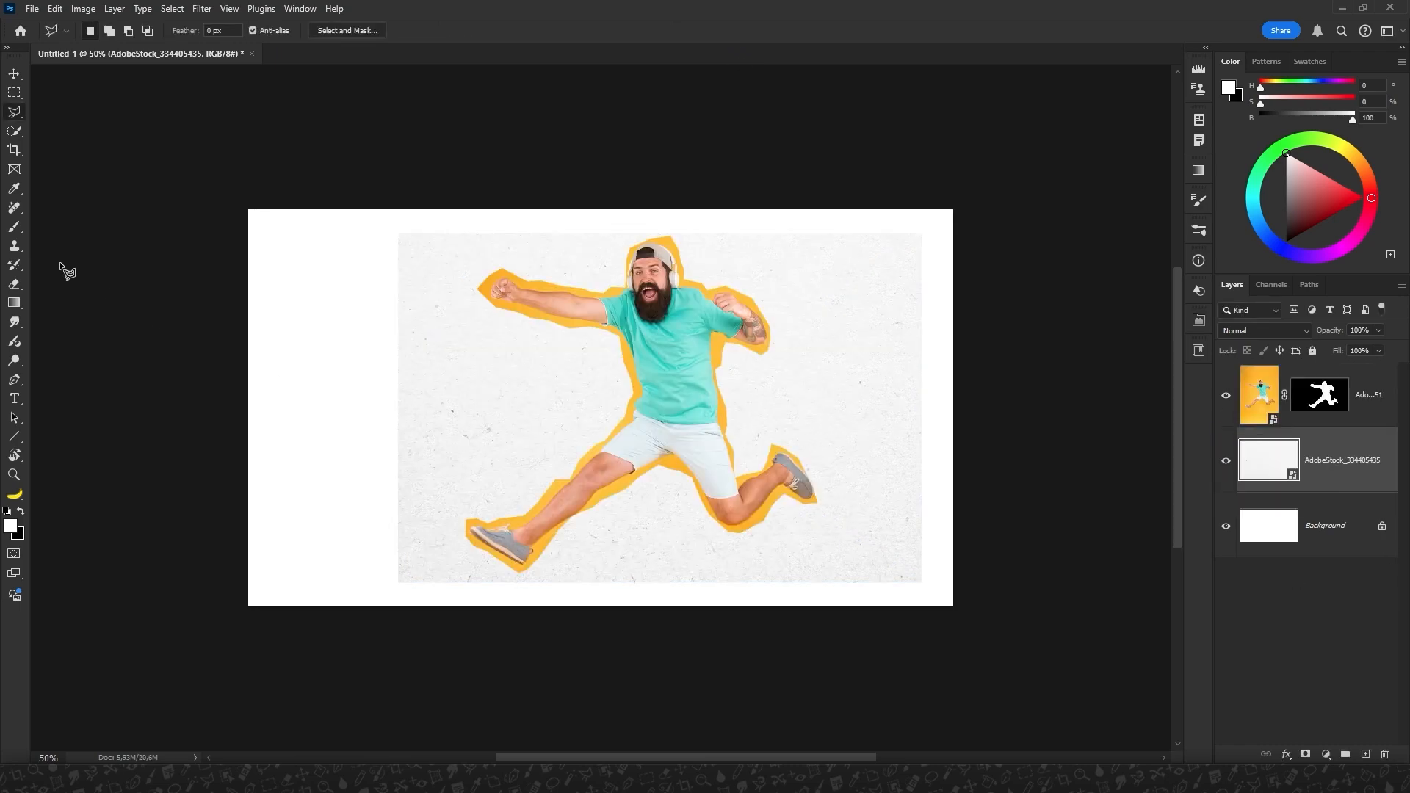
Draw a wavy freehand Lasso outline just outside the orange cutout, refine it near the front leg, and mask the paper texture with it.
{"action": "right_click", "coordinate": [14, 112]}
{"action": "left_click", "coordinate": [75, 130]}
{"action": "mouse_move", "coordinate": [549, 555]}
{"action": "left_mouse_down"}
{"action": "mouse_move", "coordinate": [514, 581]}
{"action": "mouse_move", "coordinate": [456, 534]}
{"action": "mouse_move", "coordinate": [467, 511]}
{"action": "mouse_move", "coordinate": [545, 475]}
{"action": "mouse_move", "coordinate": [615, 412]}
{"action": "mouse_move", "coordinate": [605, 338]}
{"action": "mouse_move", "coordinate": [515, 311]}
{"action": "mouse_move", "coordinate": [499, 264]}
{"action": "mouse_move", "coordinate": [584, 287]}
{"action": "mouse_move", "coordinate": [621, 246]}
{"action": "mouse_move", "coordinate": [668, 238]}
{"action": "mouse_move", "coordinate": [702, 278]}
{"action": "mouse_move", "coordinate": [749, 292]}
{"action": "mouse_move", "coordinate": [758, 356]}
{"action": "mouse_move", "coordinate": [724, 370]}
{"action": "mouse_move", "coordinate": [734, 451]}
{"action": "mouse_move", "coordinate": [767, 447]}
{"action": "mouse_move", "coordinate": [818, 488]}
{"action": "mouse_move", "coordinate": [773, 516]}
{"action": "mouse_move", "coordinate": [710, 520]}
{"action": "mouse_move", "coordinate": [669, 471]}
{"action": "mouse_move", "coordinate": [556, 558]}
{"action": "left_mouse_up"}
{"action": "key", "text": "ctrl+plus"}
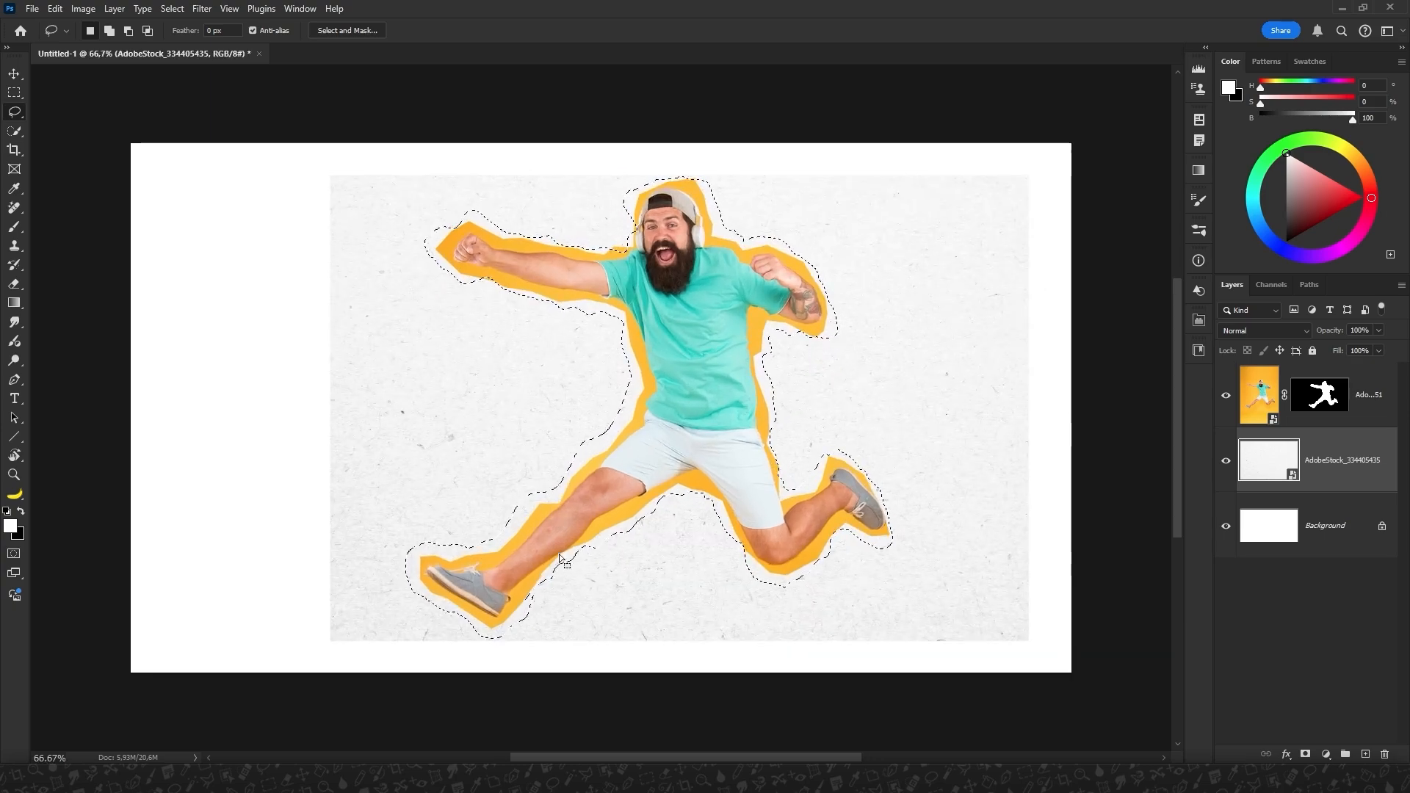
{"action": "key", "text": "shift"}
{"action": "mouse_move", "coordinate": [547, 578]}
{"action": "left_mouse_down"}
{"action": "mouse_move", "coordinate": [513, 612]}
{"action": "mouse_move", "coordinate": [540, 579]}
{"action": "left_mouse_up"}
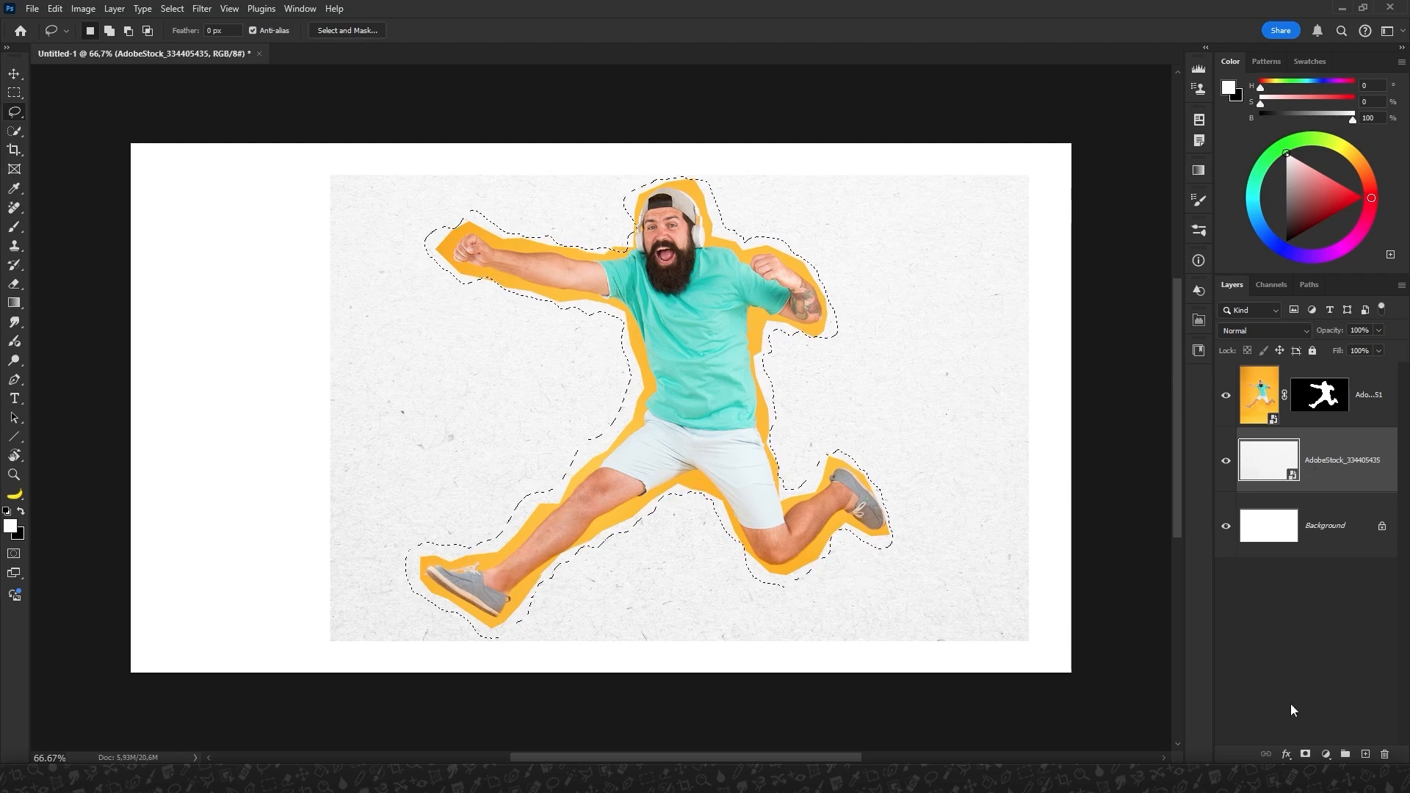
{"action": "left_click", "coordinate": [1306, 754]}
Unlink the paper texture from its mask, scale only the texture to about 33%, relink them, and check the cutout without the background.
{"action": "left_click", "coordinate": [1268, 461]}
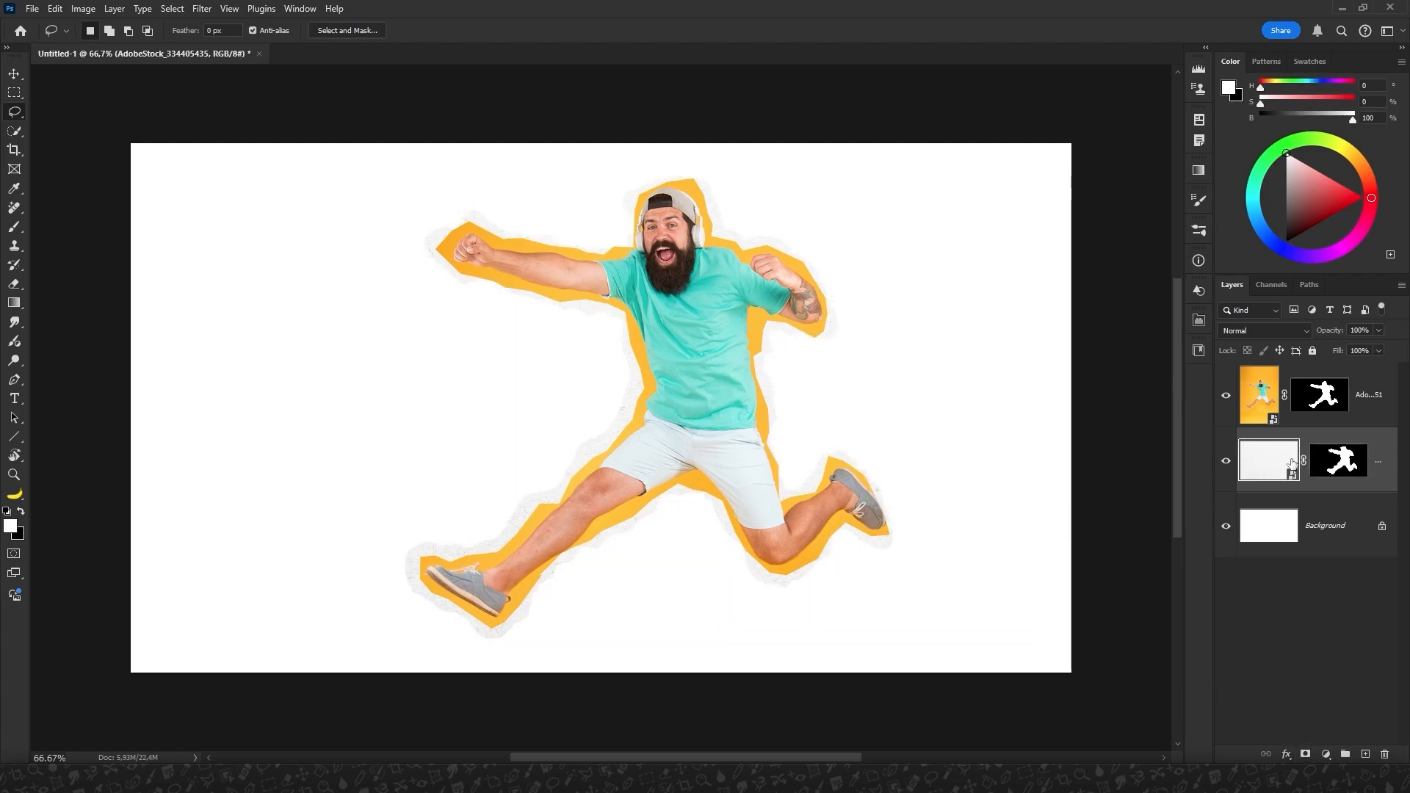
{"action": "key", "text": "ctrl+t"}
{"action": "left_click_drag", "start_coordinate": [1026, 173], "coordinate": [1061, 148]}
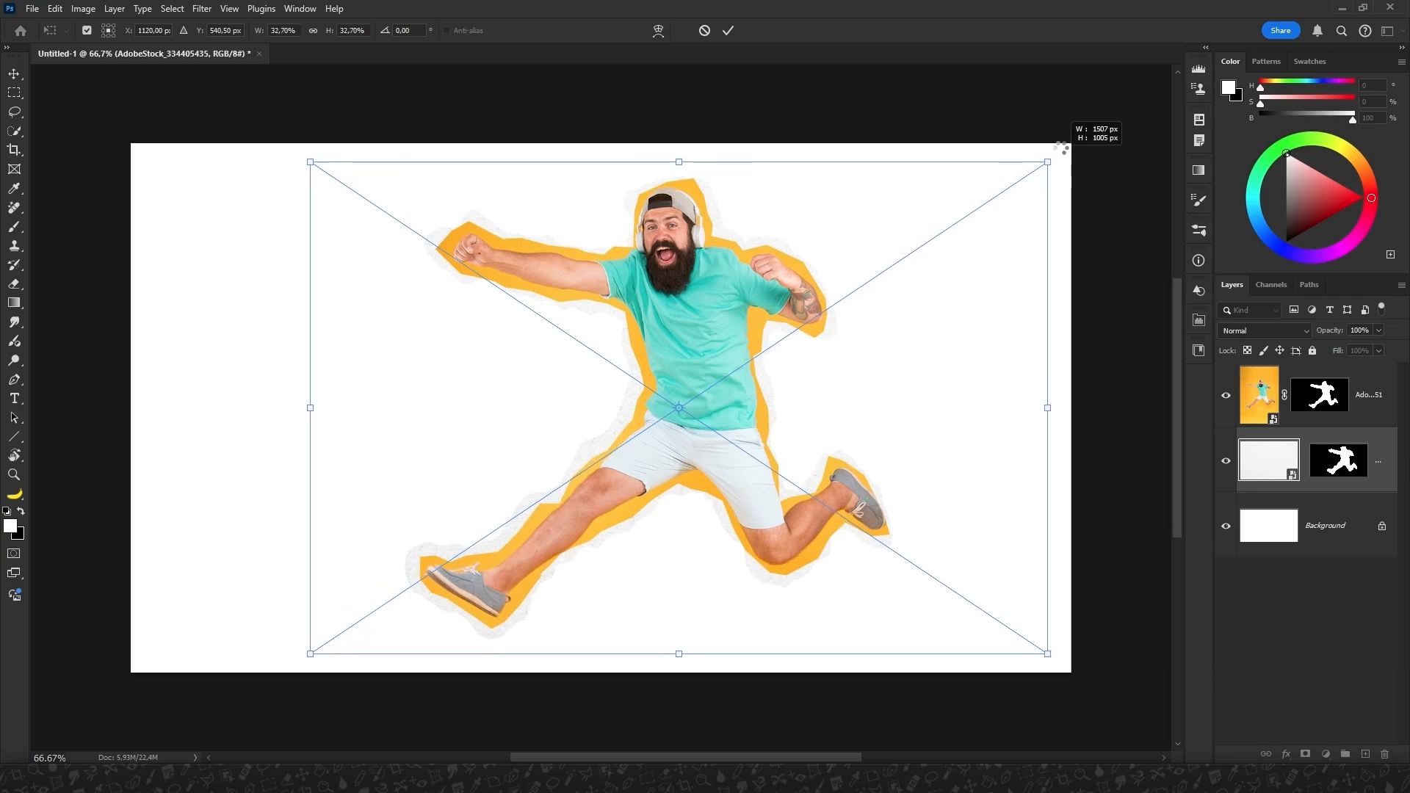
{"action": "left_click", "coordinate": [730, 29]}
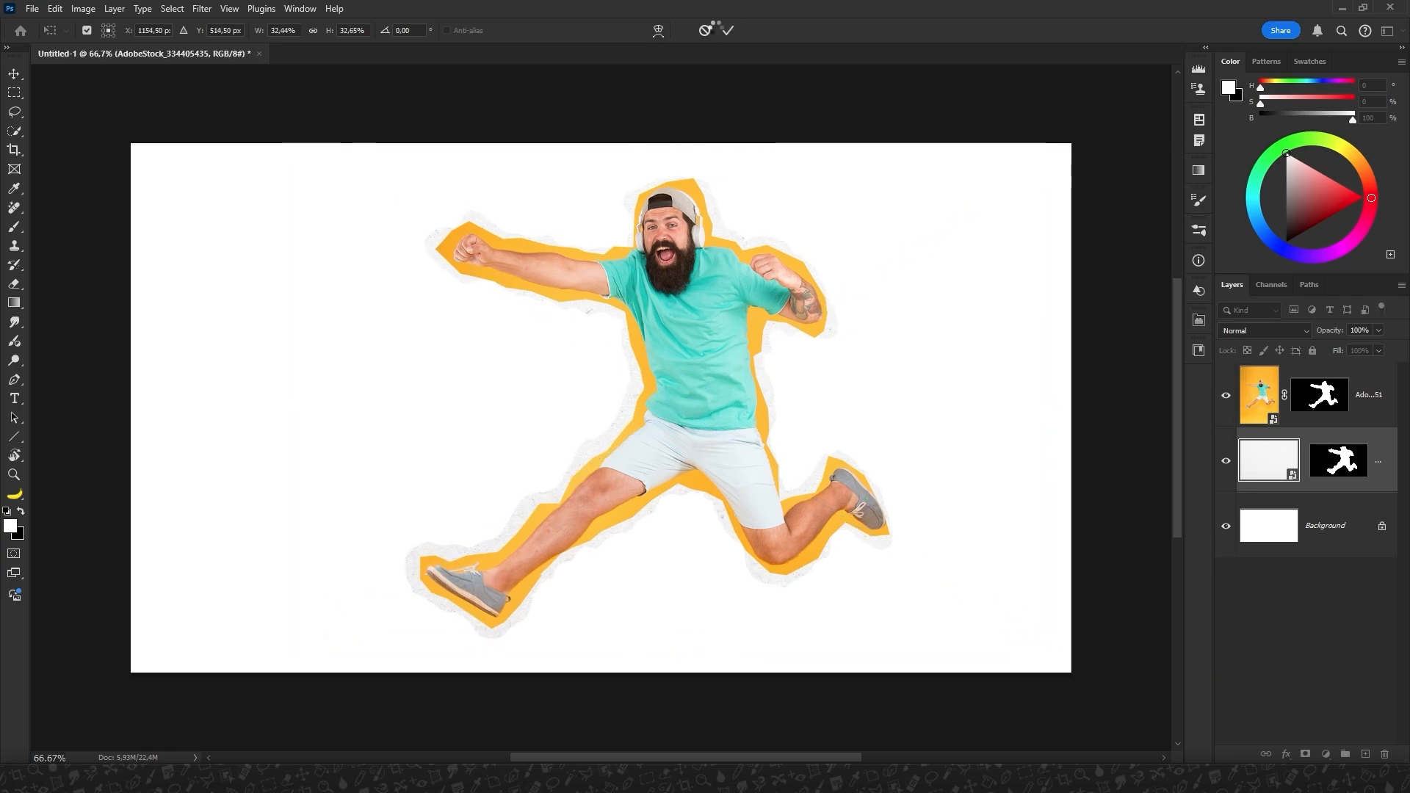
{"action": "left_click", "coordinate": [1304, 463]}
{"action": "left_click", "coordinate": [1225, 527]}
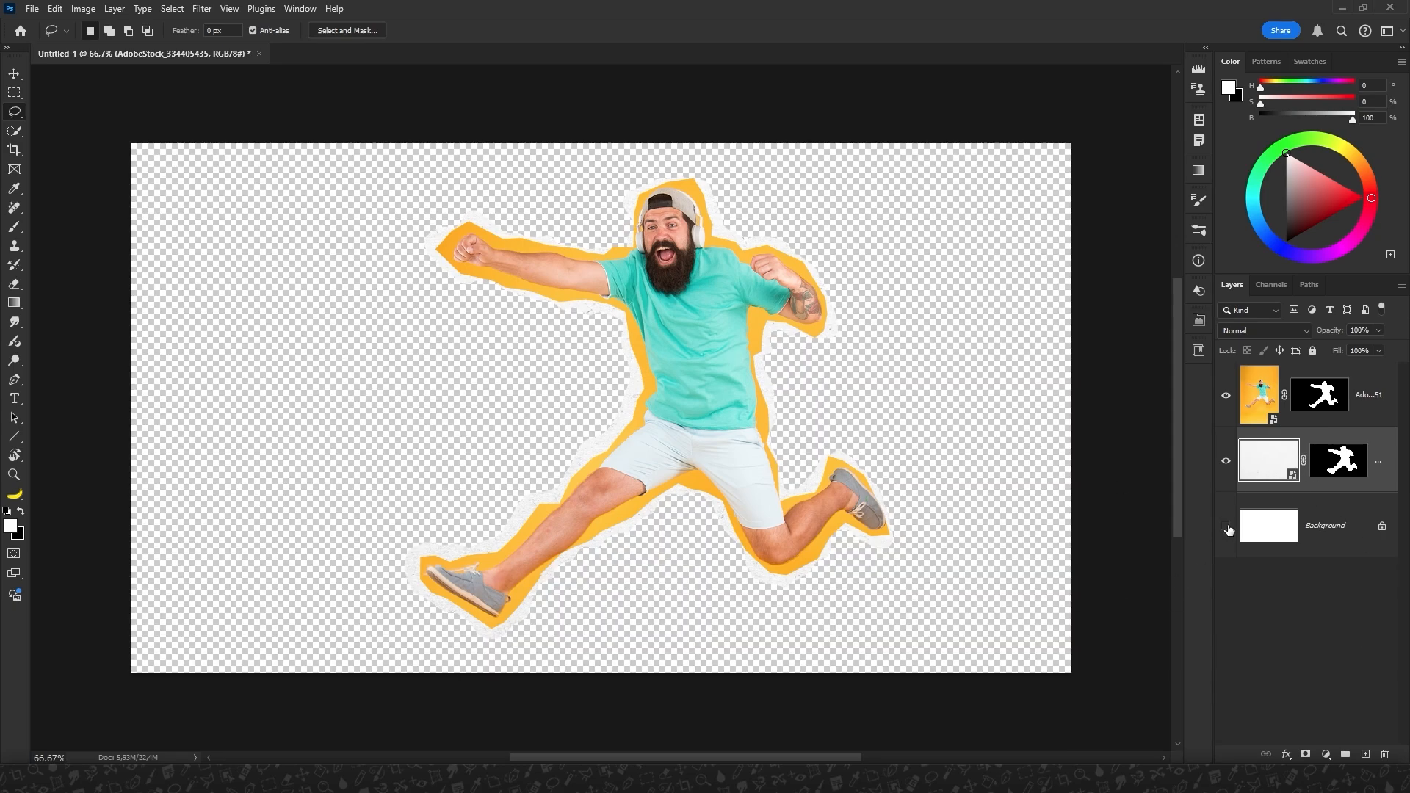
{"action": "left_click", "coordinate": [1225, 528]}
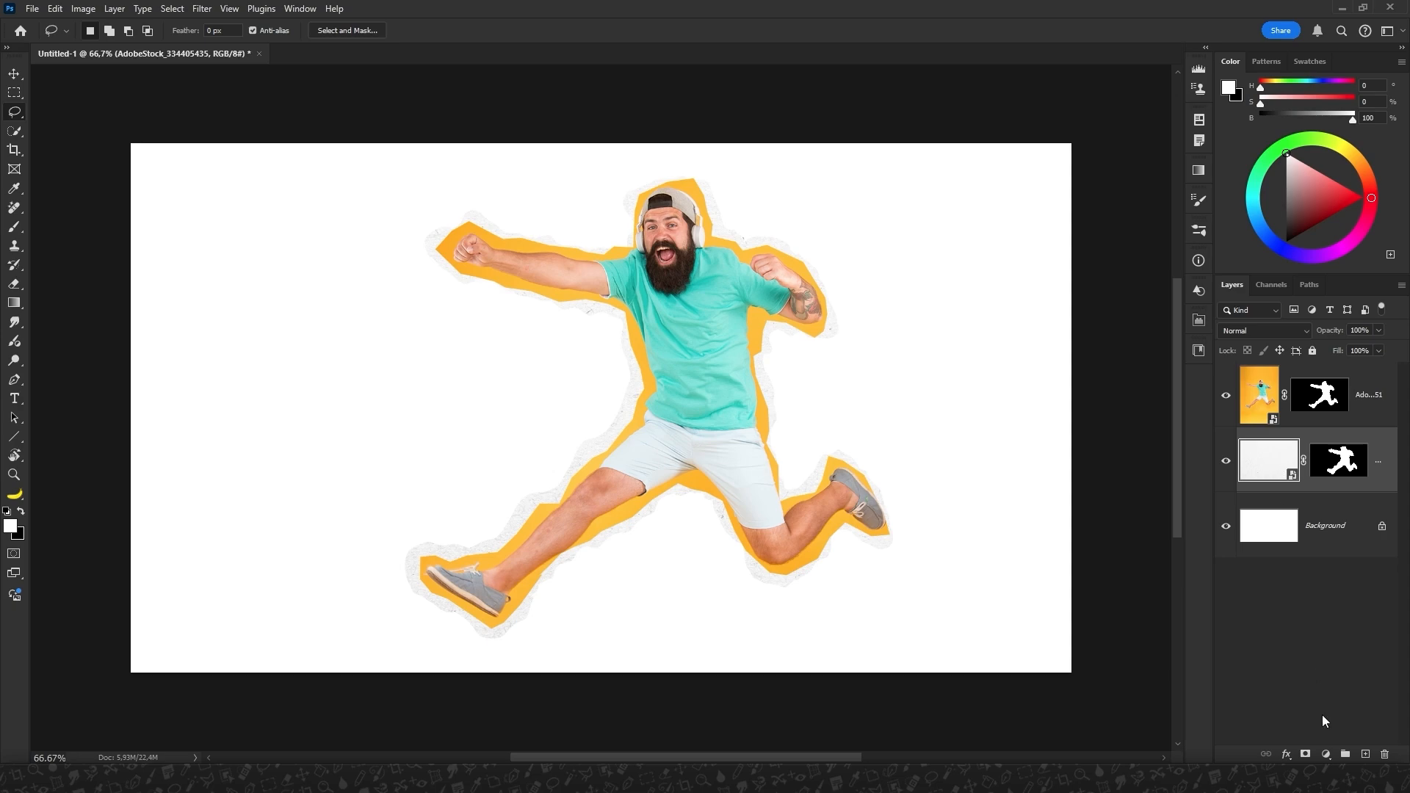
Add a Multiply drop shadow to the paper layer with 35% opacity, angle 128°, distance 6 px and size 8 px.
{"action": "left_click", "coordinate": [1287, 755]}
{"action": "left_click", "coordinate": [1297, 743]}
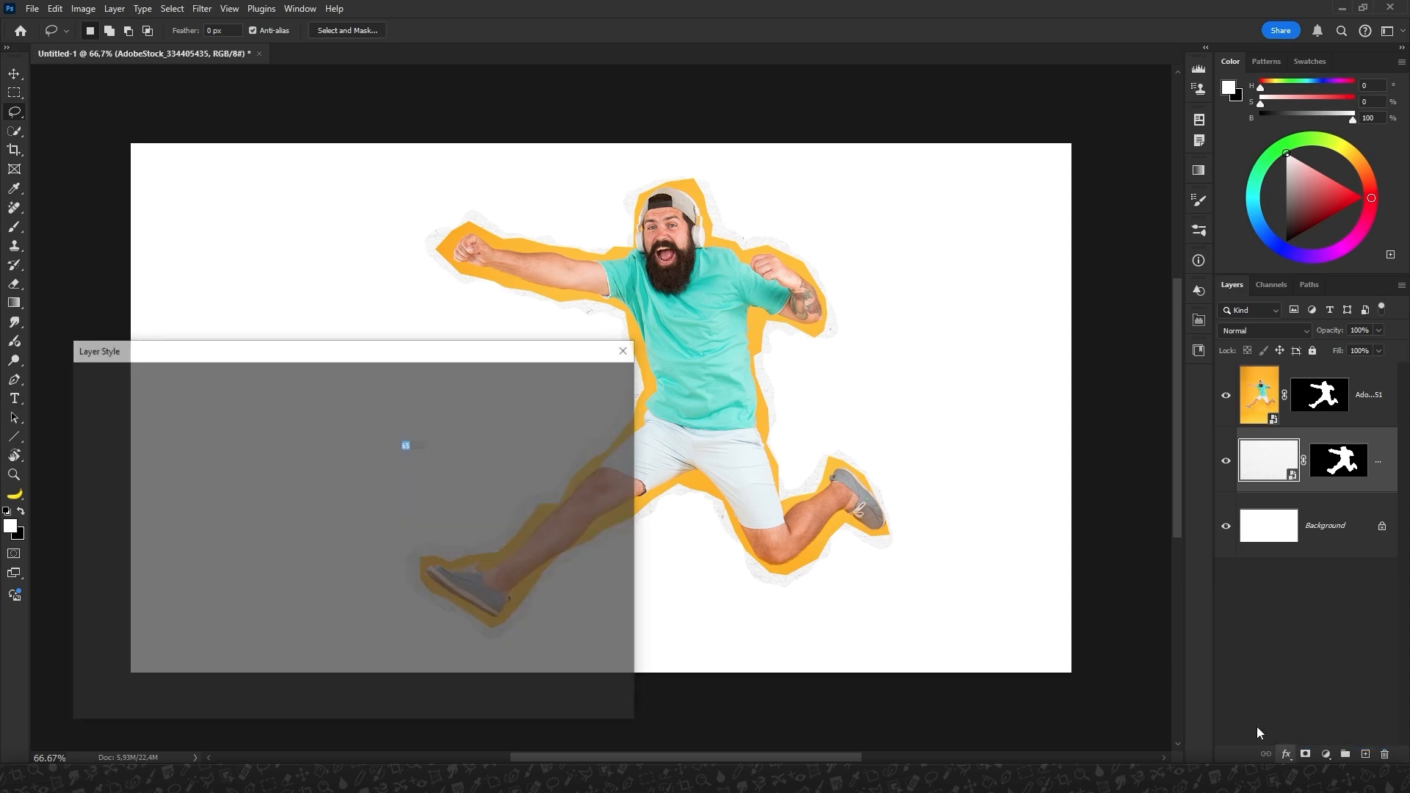
{"action": "left_click", "coordinate": [421, 630]}
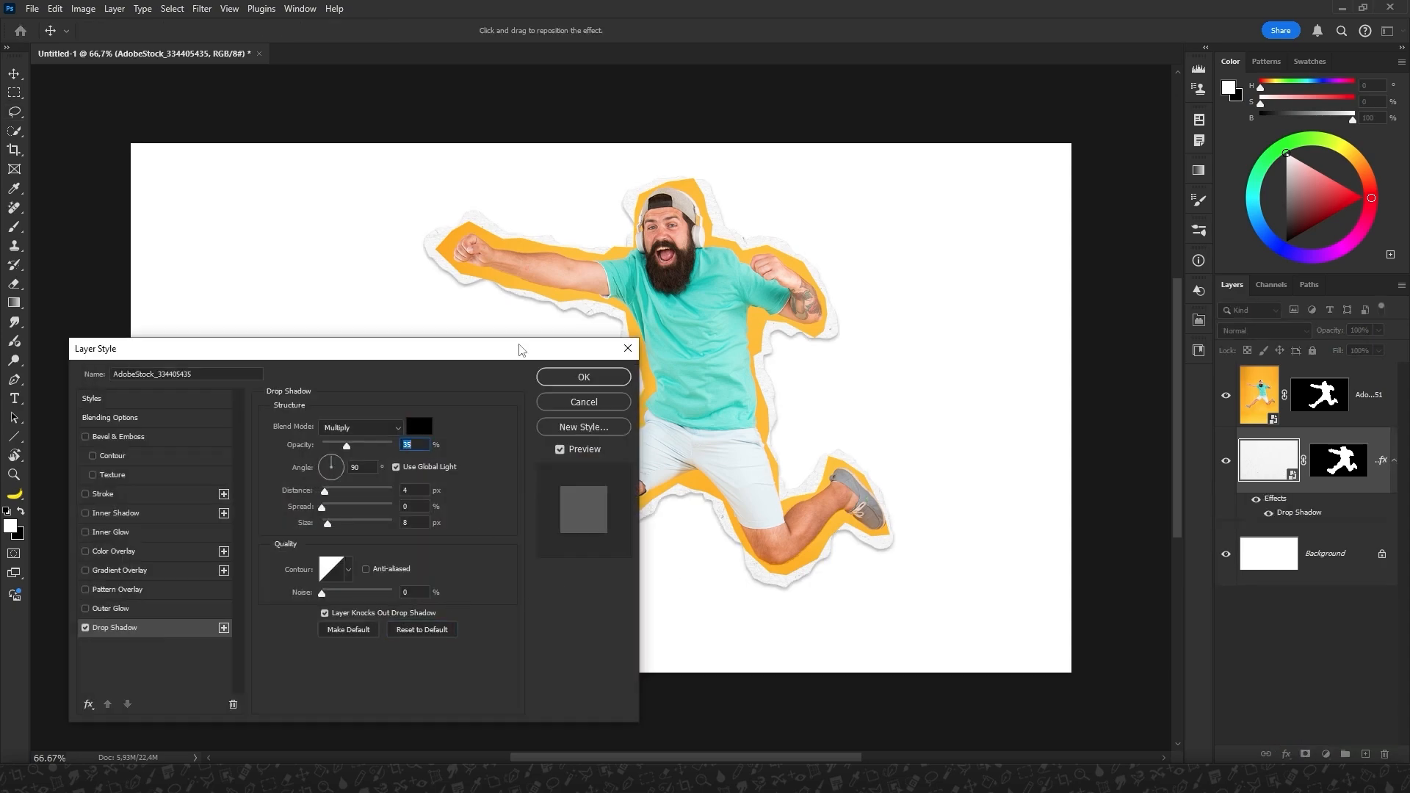
{"action": "left_click_drag", "start_coordinate": [526, 348], "coordinate": [1255, 194]}
{"action": "left_click_drag", "start_coordinate": [661, 573], "coordinate": [665, 573]}
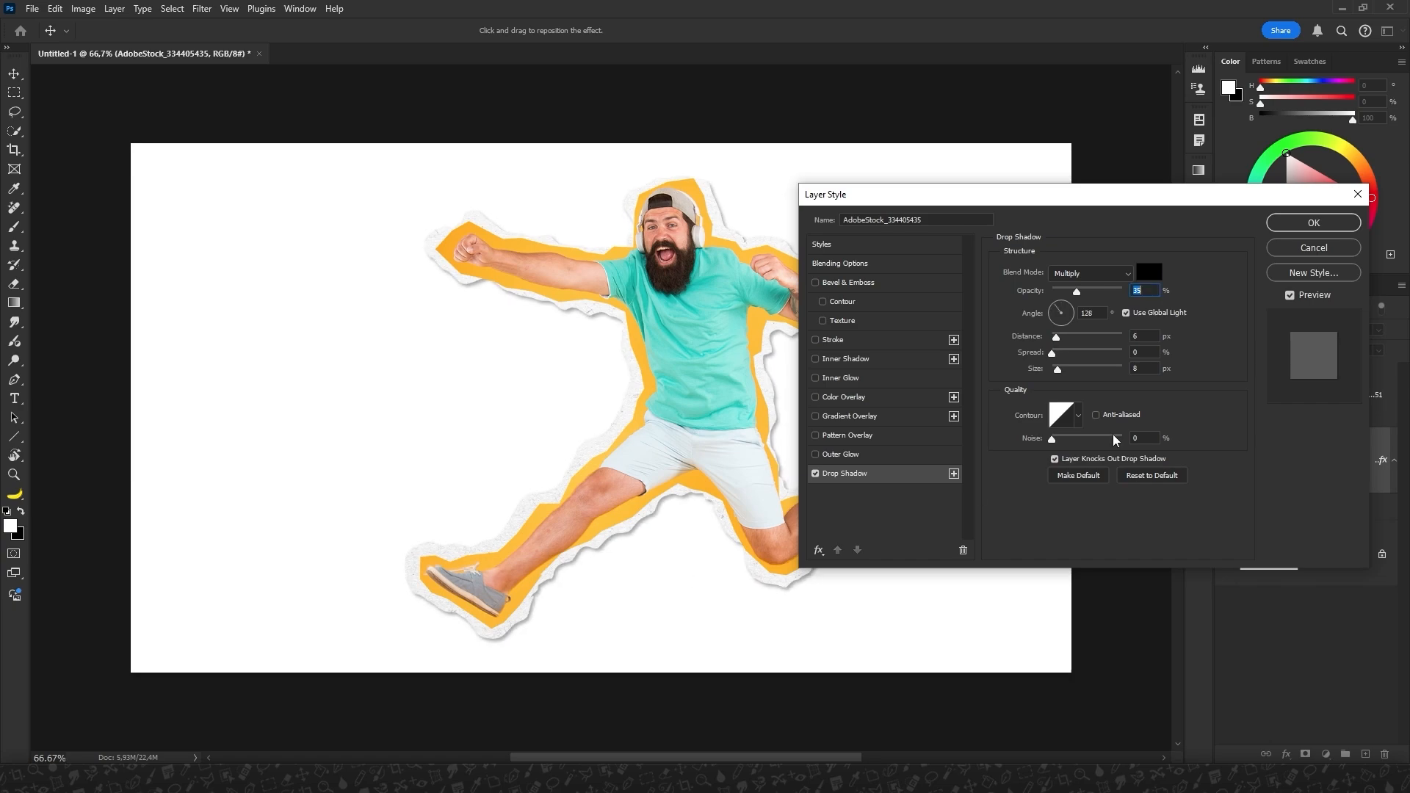
{"action": "left_click", "coordinate": [1299, 221]}
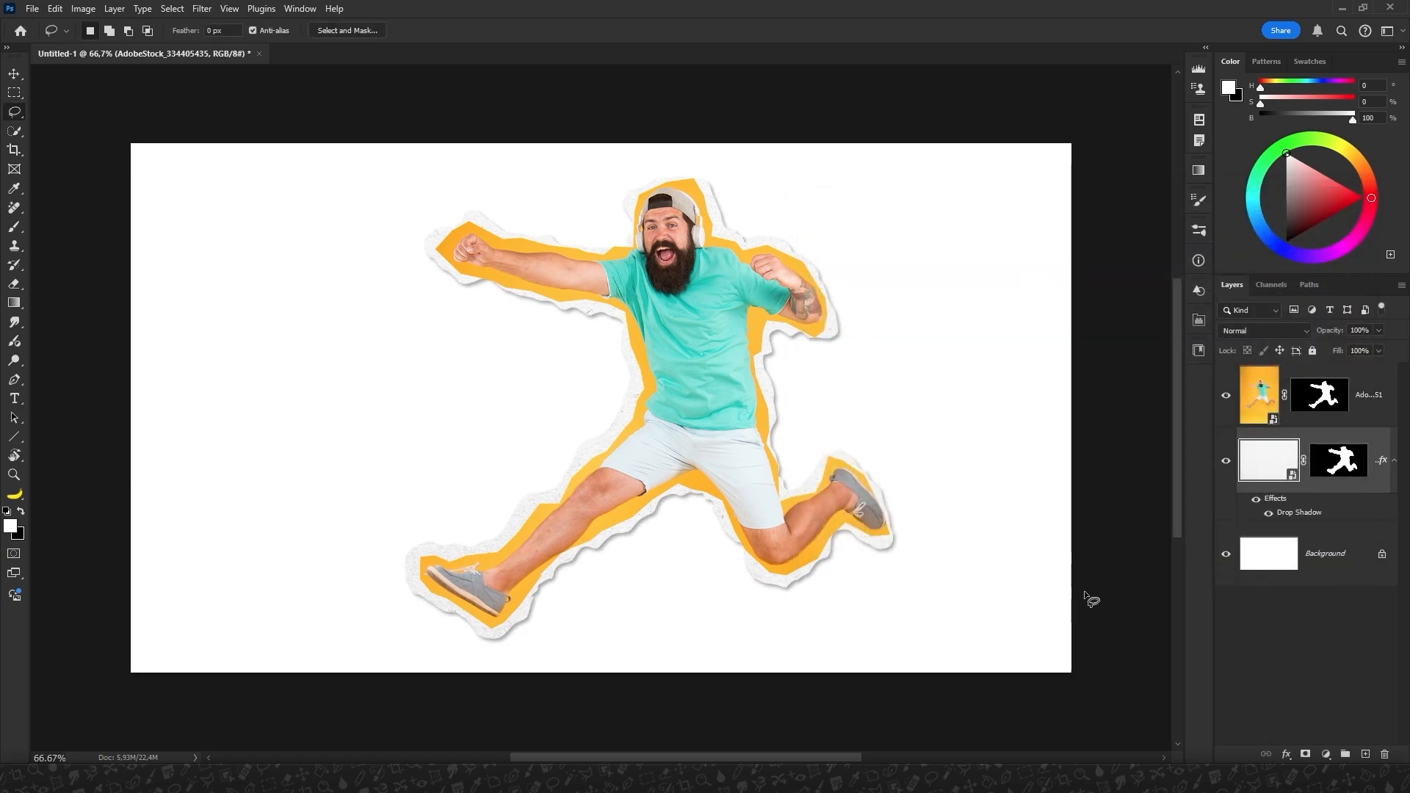
Display the paper layer's mask alone and apply the Glass filter to it with Distortion 3, Smoothness 7, Frosted texture and 200% scaling.
{"action": "left_click", "coordinate": [1329, 470], "text": "alt"}
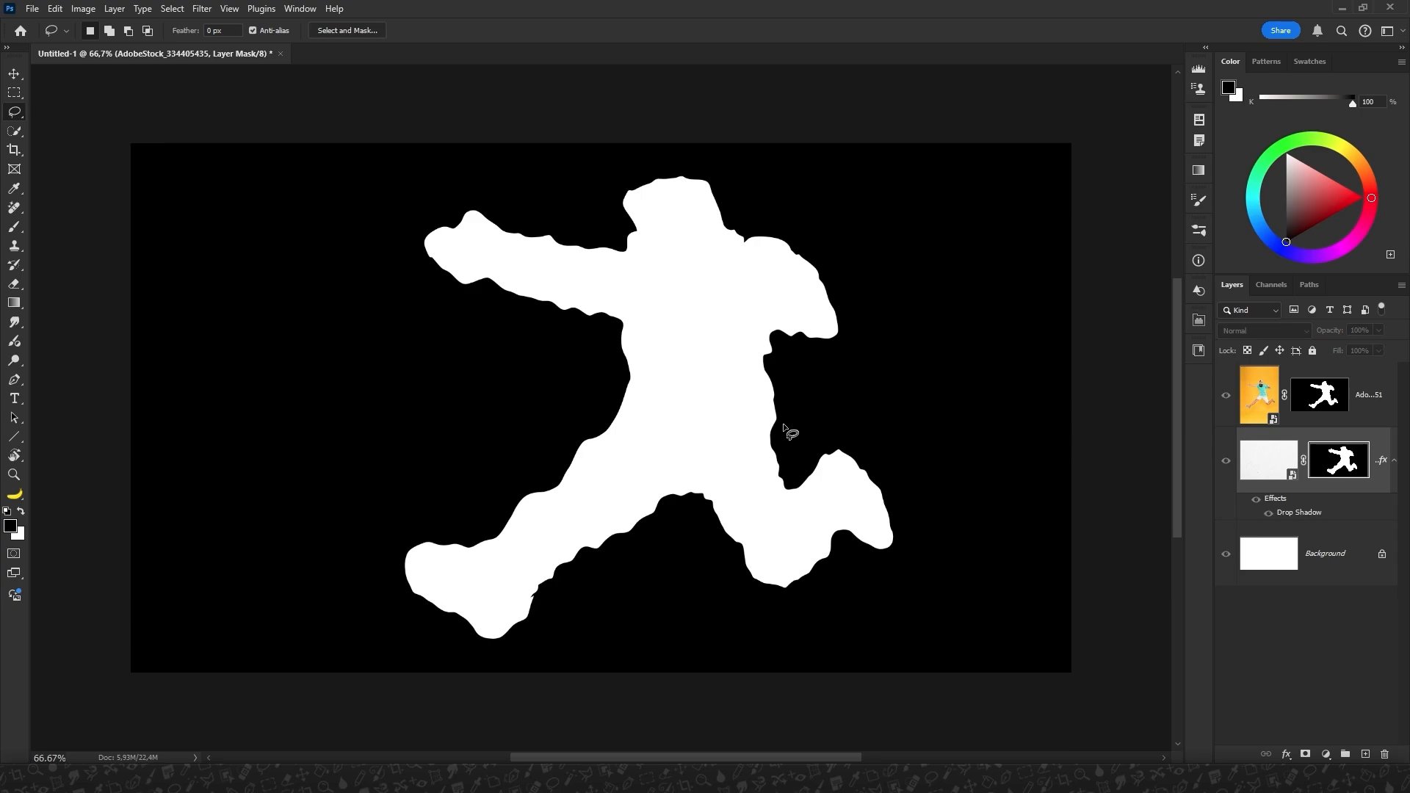
{"action": "left_click_drag", "start_coordinate": [865, 403], "coordinate": [704, 401]}
{"action": "left_click", "coordinate": [202, 8]}
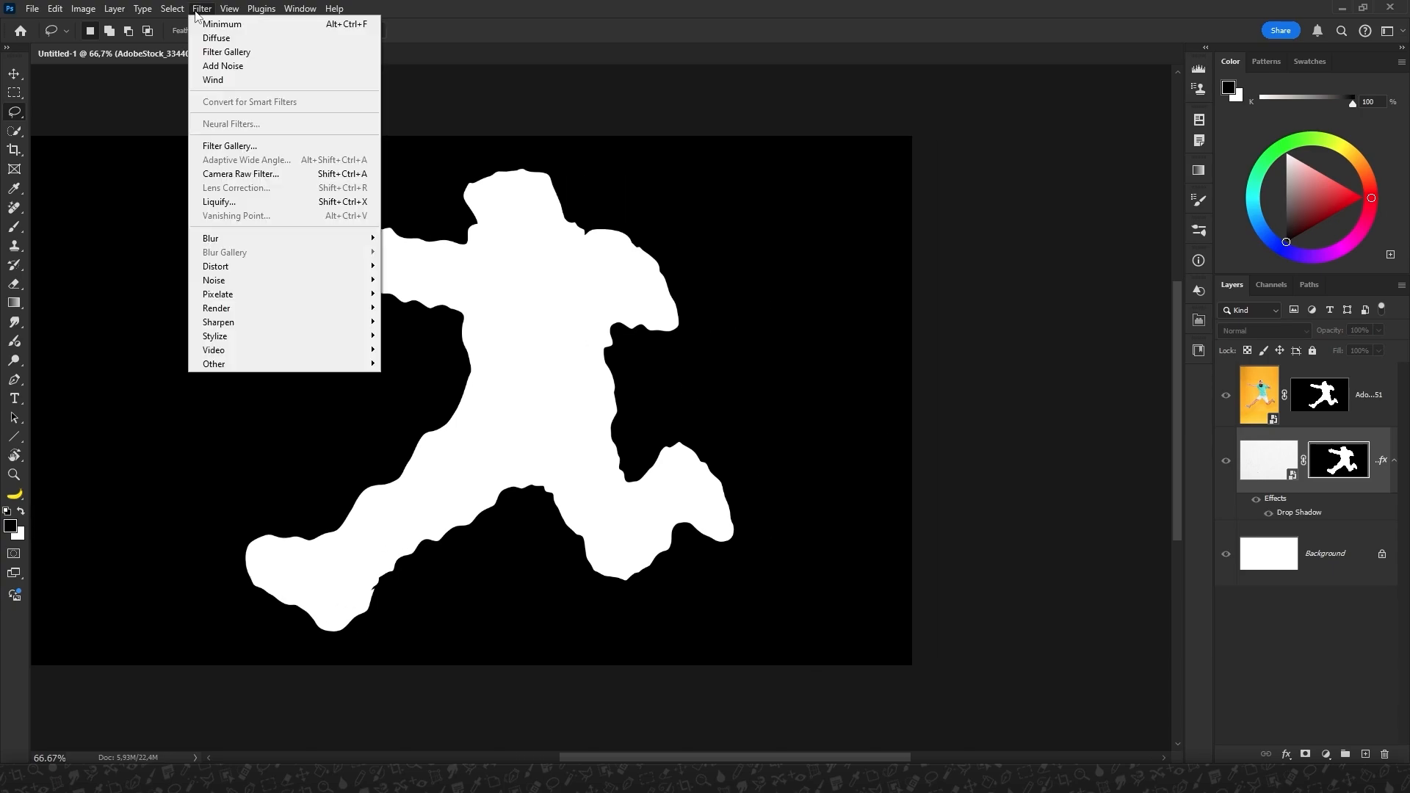
{"action": "left_click", "coordinate": [219, 147]}
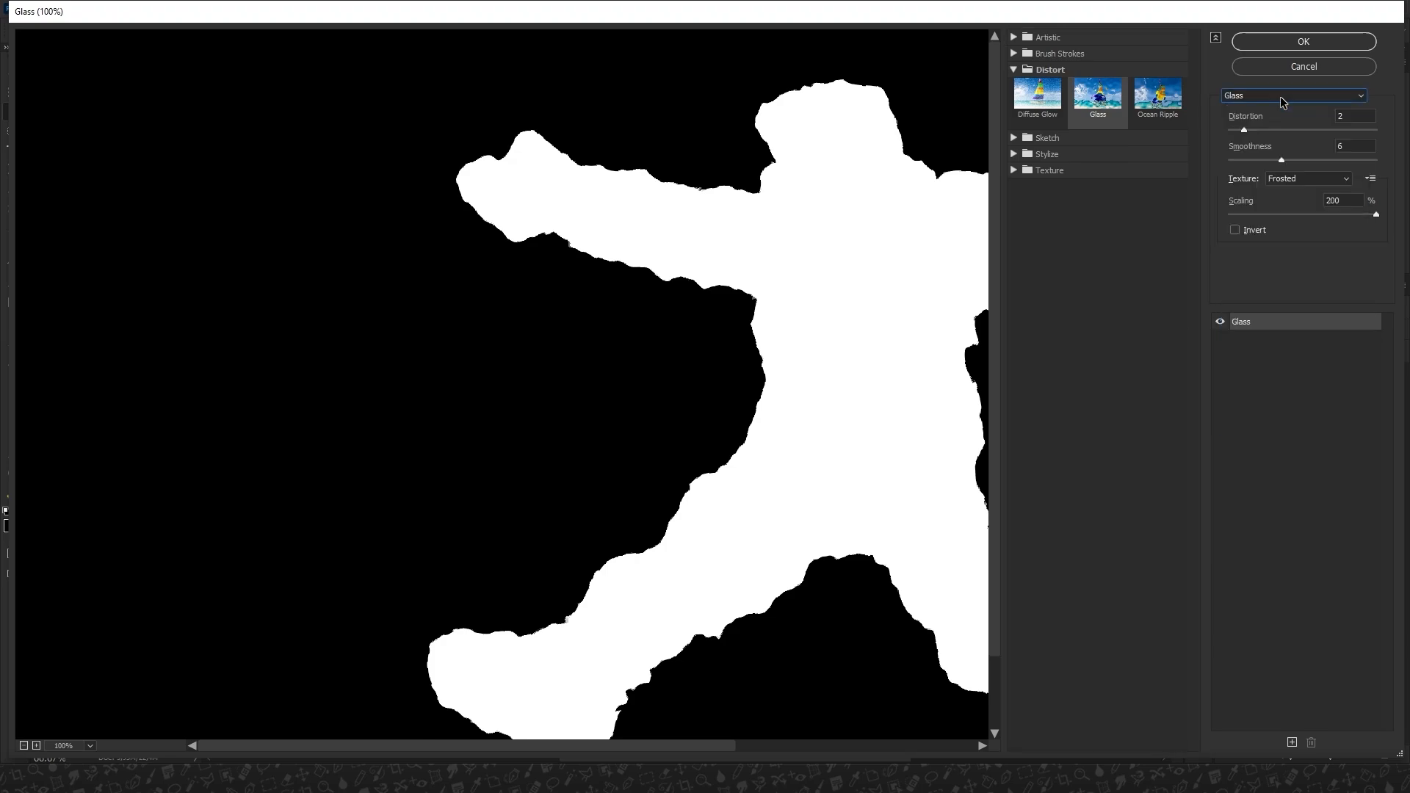
{"action": "left_click", "coordinate": [1298, 181]}
{"action": "left_click", "coordinate": [1287, 214]}
{"action": "left_click_drag", "start_coordinate": [1247, 130], "coordinate": [1252, 130]}
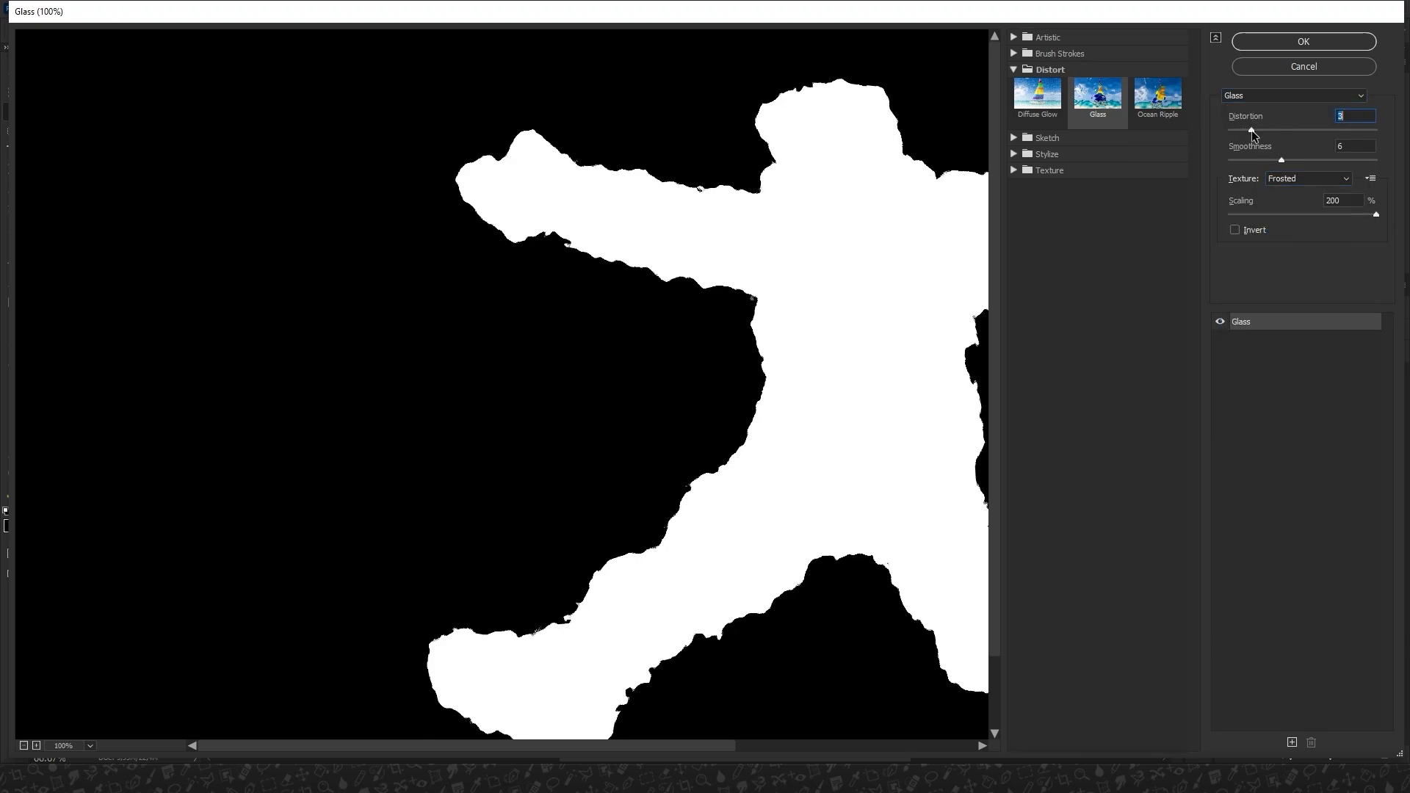
{"action": "left_click_drag", "start_coordinate": [850, 378], "coordinate": [630, 356]}
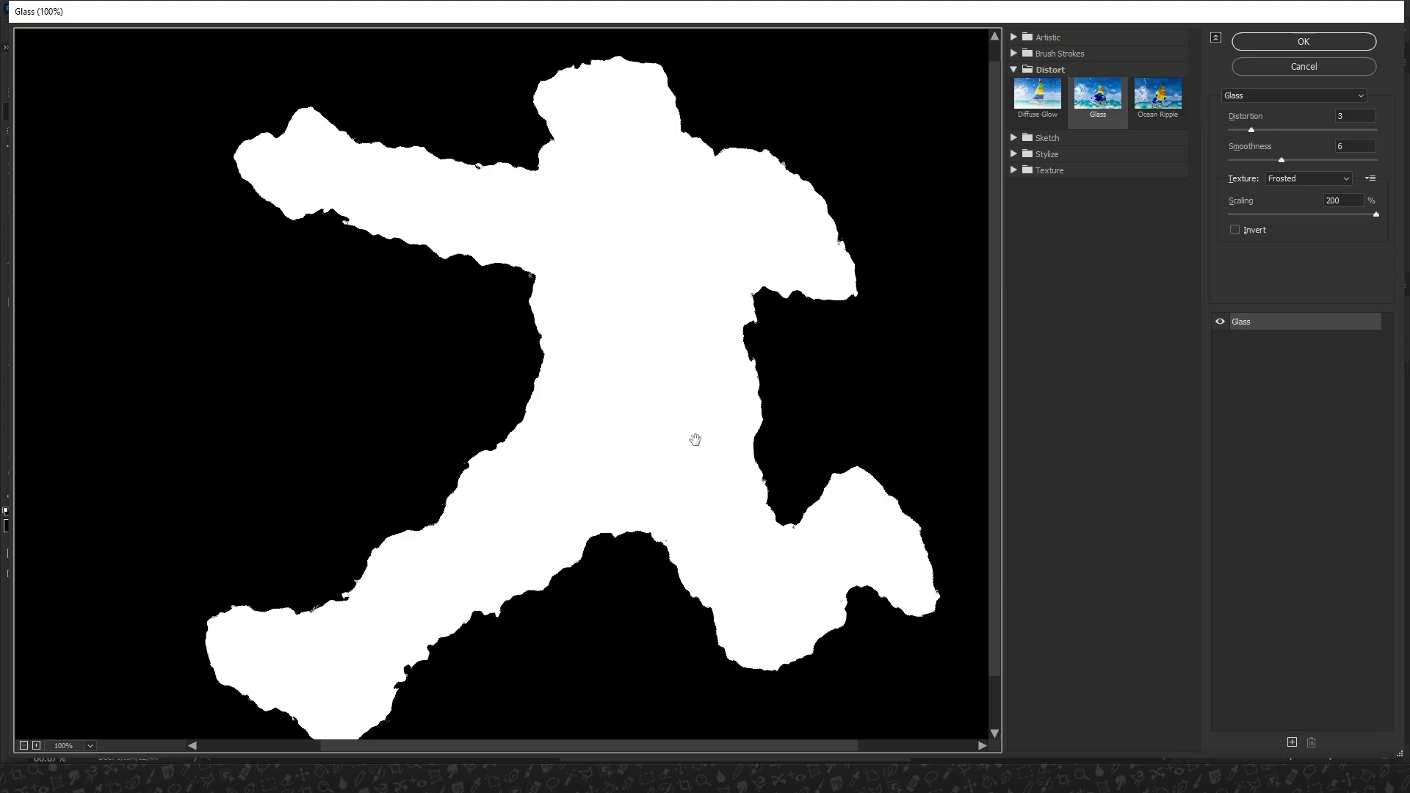
{"action": "left_click_drag", "start_coordinate": [692, 438], "coordinate": [686, 412]}
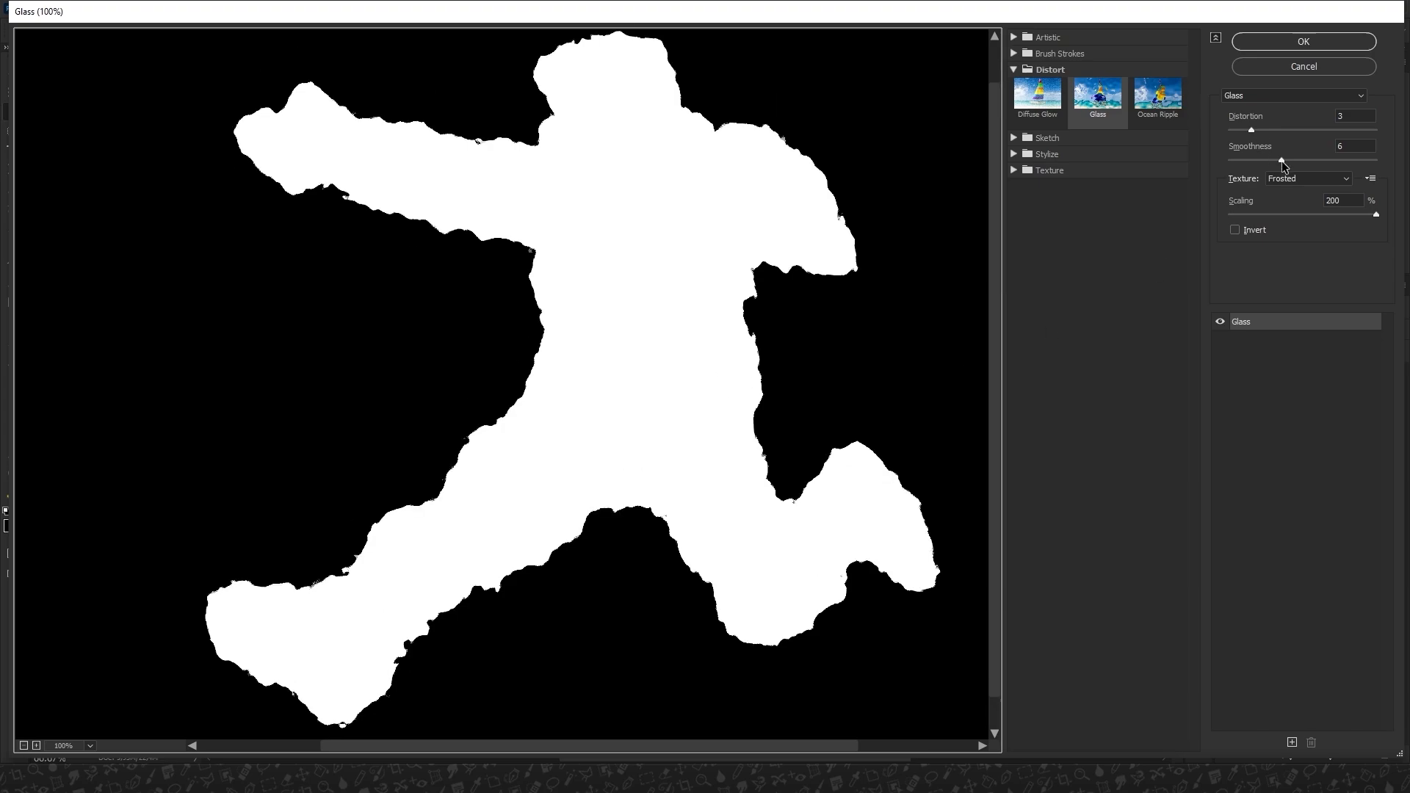
{"action": "left_click_drag", "start_coordinate": [1281, 161], "coordinate": [1291, 161]}
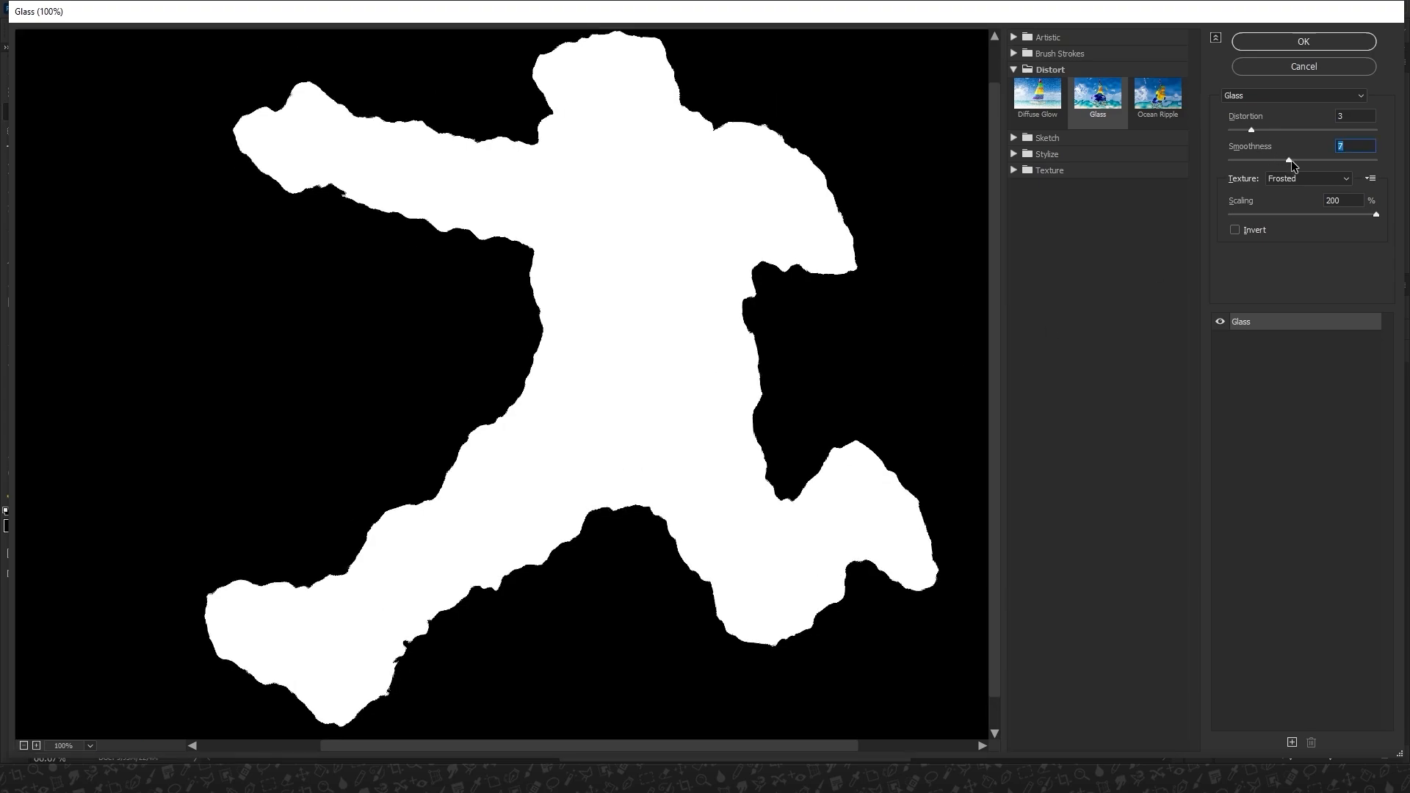
{"action": "left_click", "coordinate": [1290, 48]}
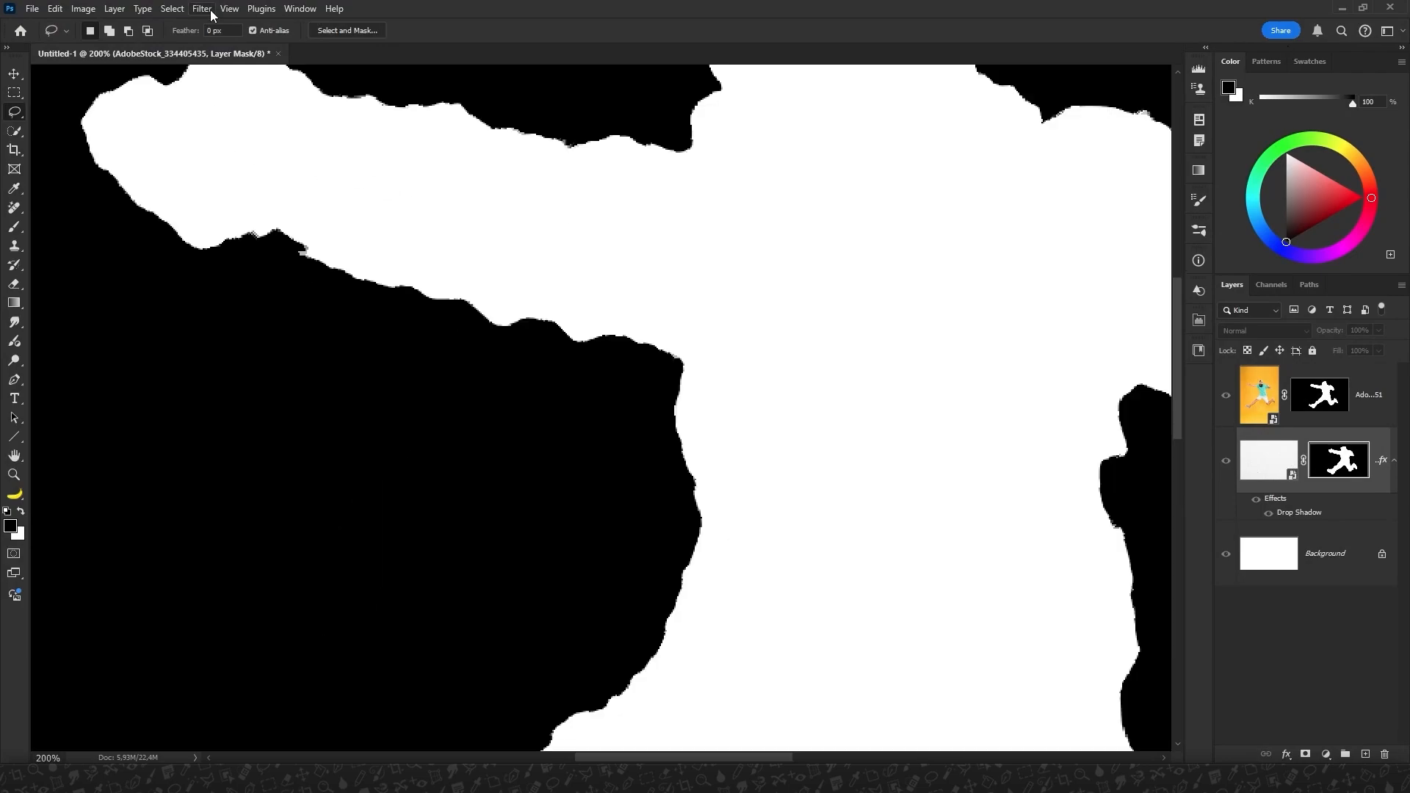
Apply the Diffuse filter in Normal mode to the paper layer's mask to roughen its edge.
{"action": "left_click", "coordinate": [203, 9]}
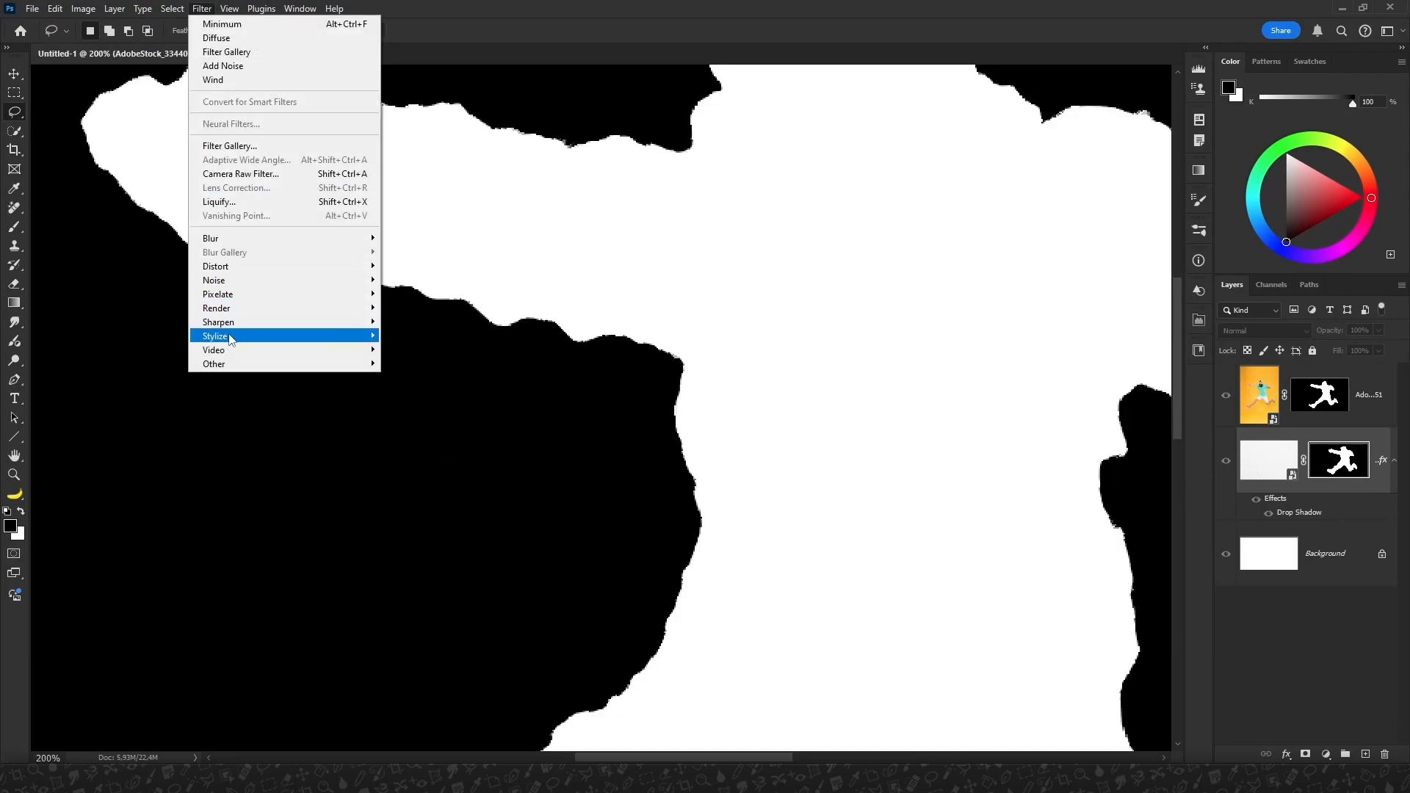
{"action": "mouse_move", "coordinate": [231, 337]}
{"action": "left_click", "coordinate": [403, 336]}
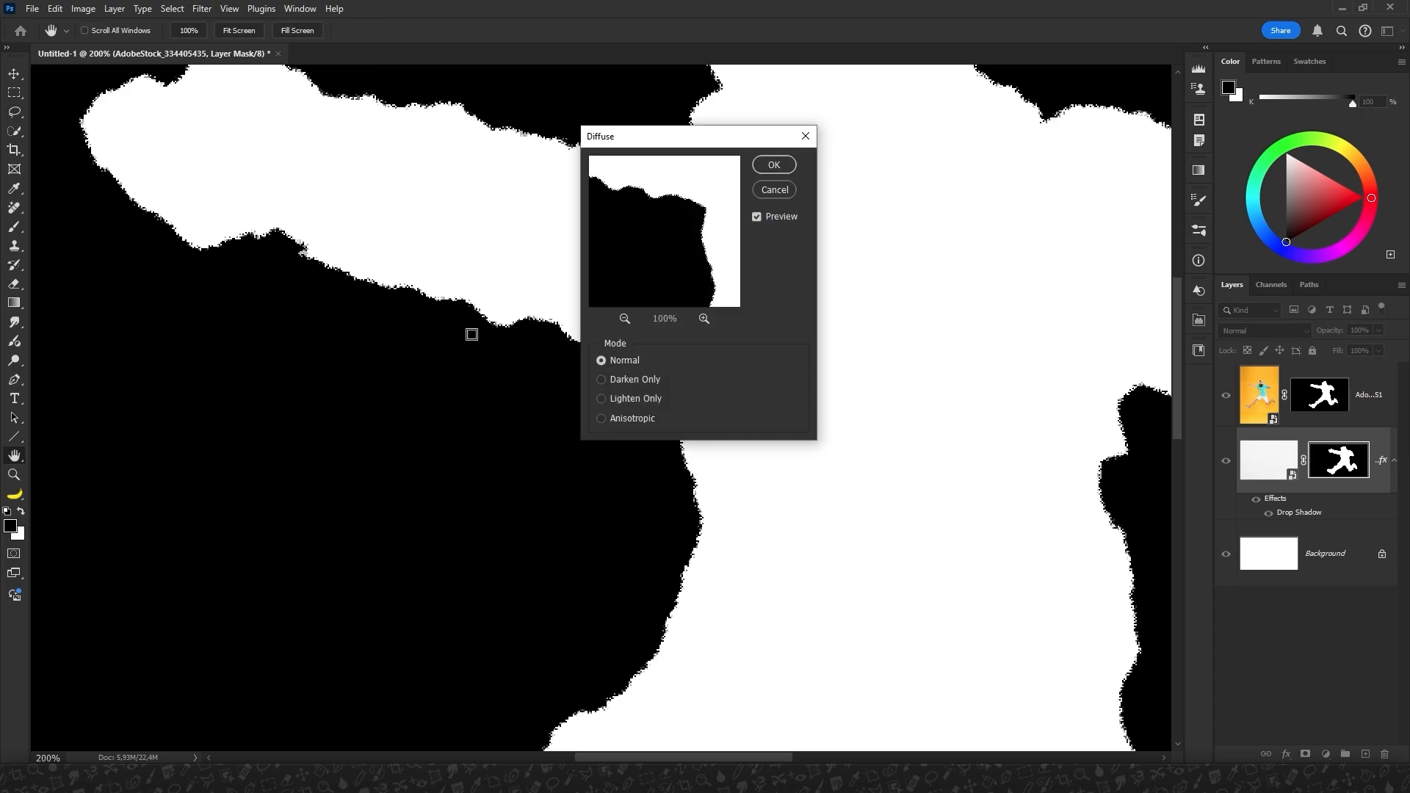
{"action": "left_click", "coordinate": [775, 165]}
{"action": "key", "text": "l"}
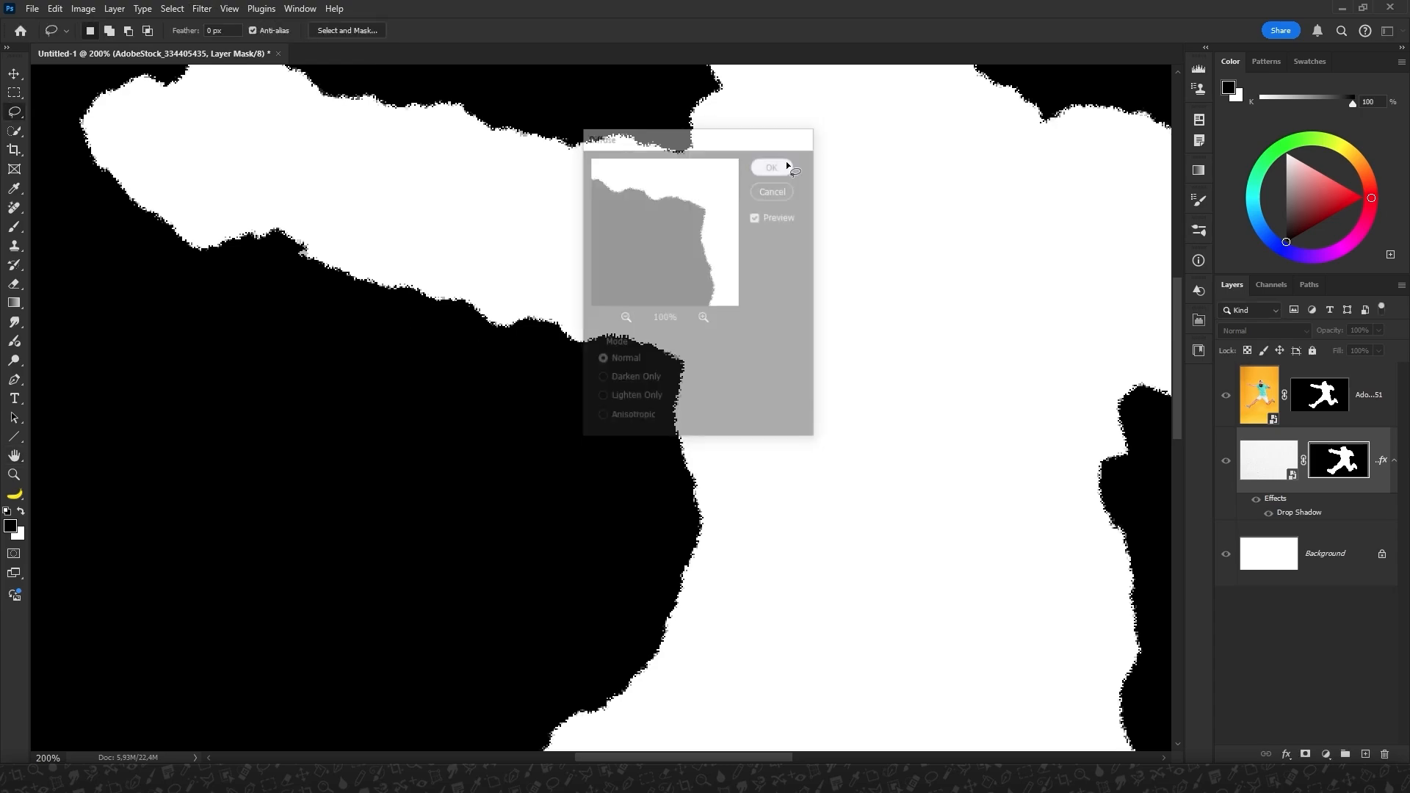
Apply the Minimum filter to the paper mask with radius 0.3 pixels and Roundness preserved, and return to the full composite.
{"action": "left_click", "coordinate": [199, 10]}
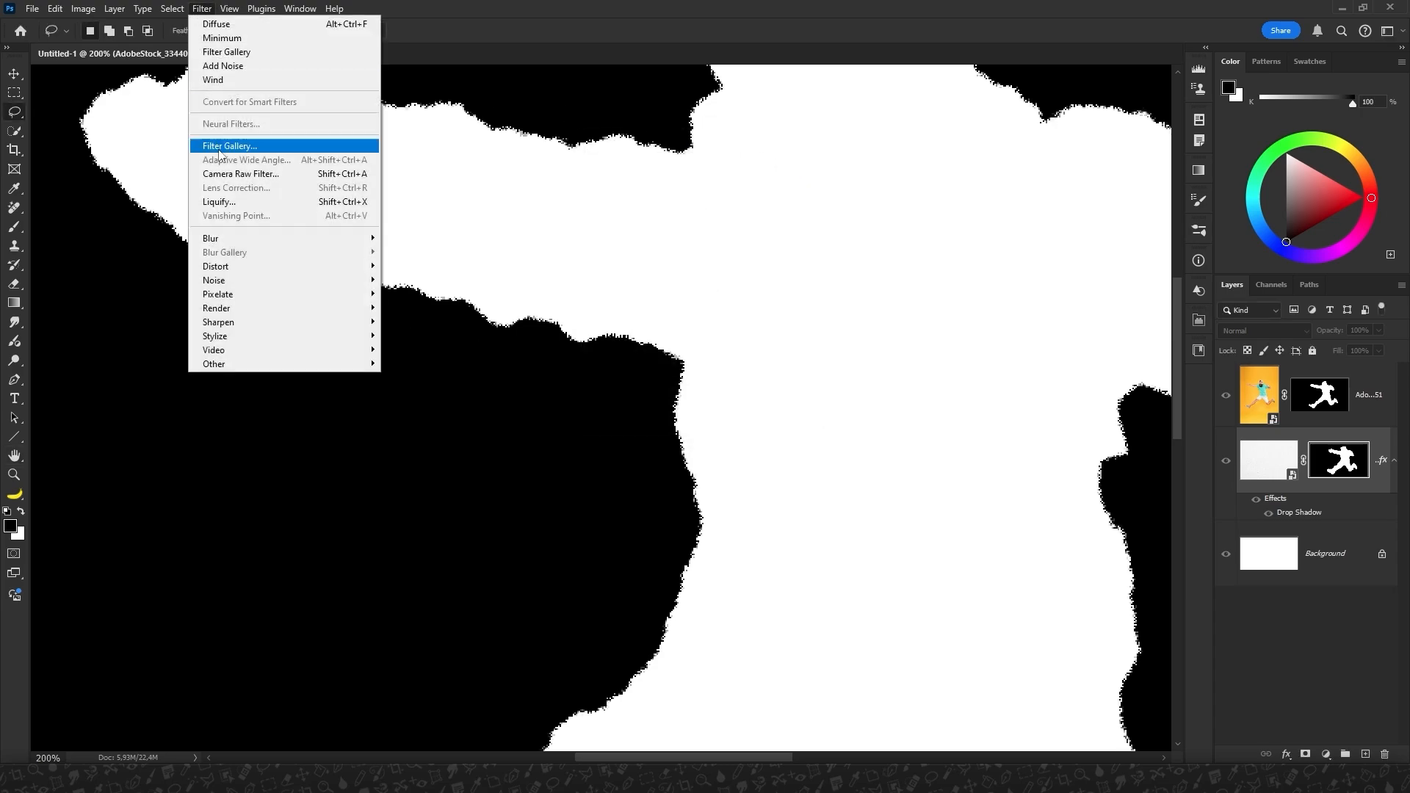
{"action": "mouse_move", "coordinate": [279, 364]}
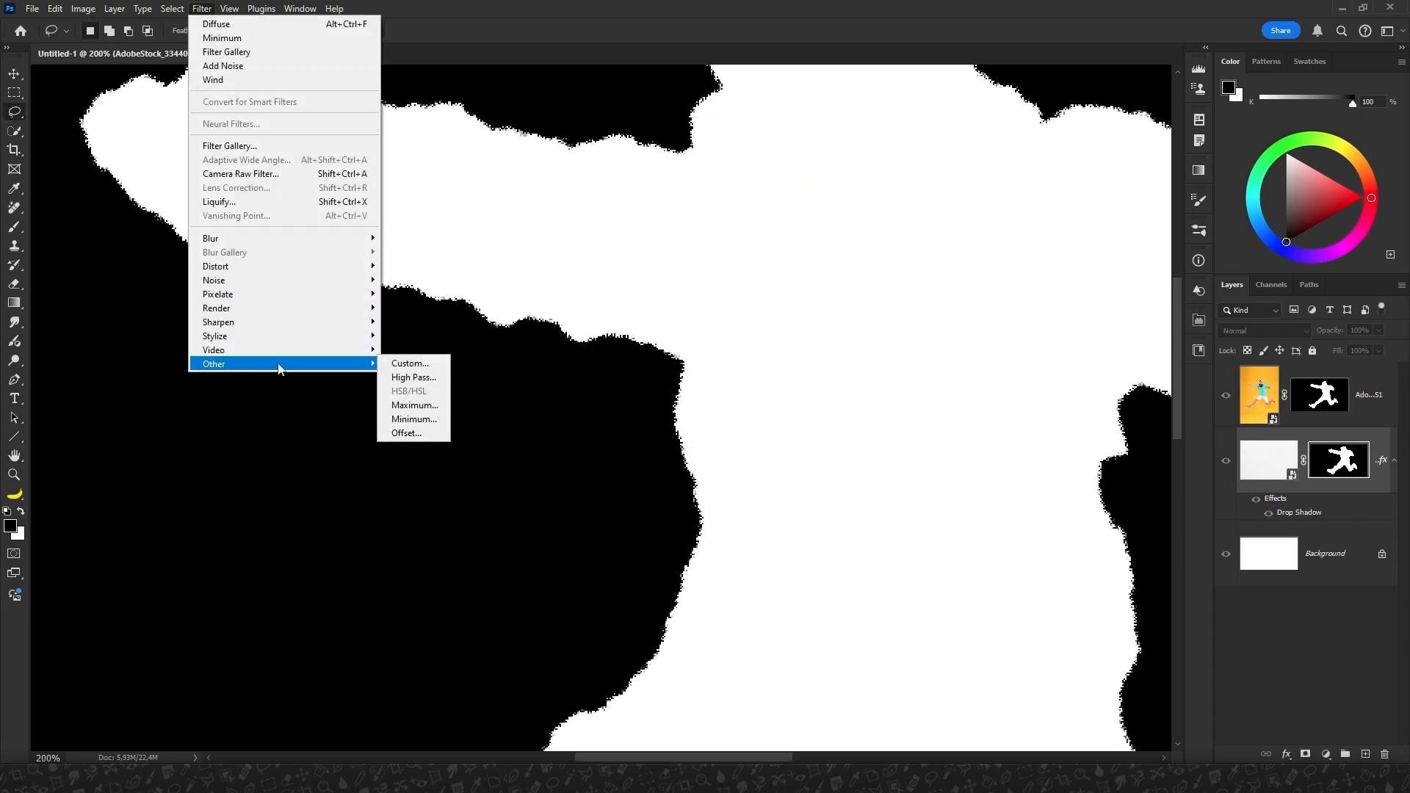
{"action": "left_click", "coordinate": [402, 420]}
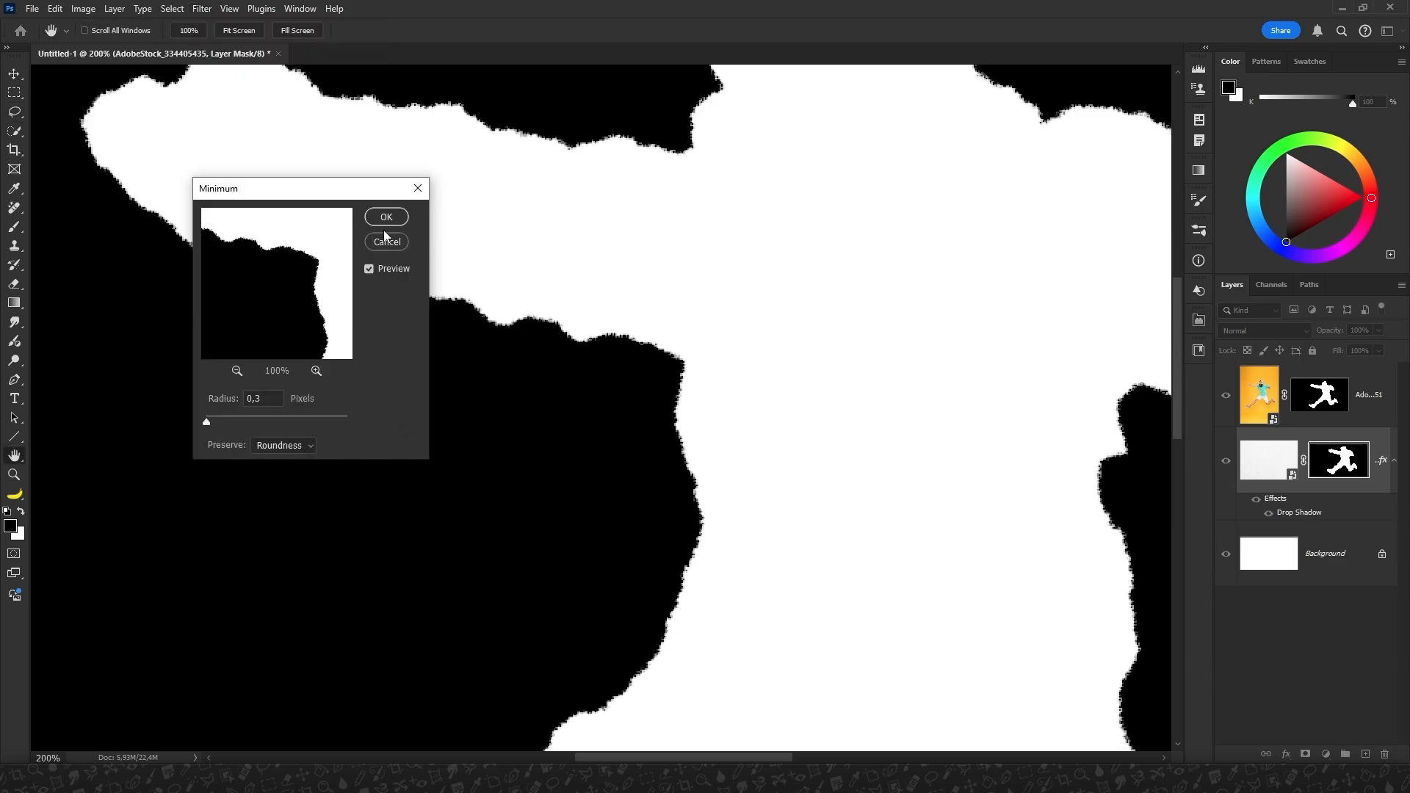
{"action": "left_click", "coordinate": [387, 216]}
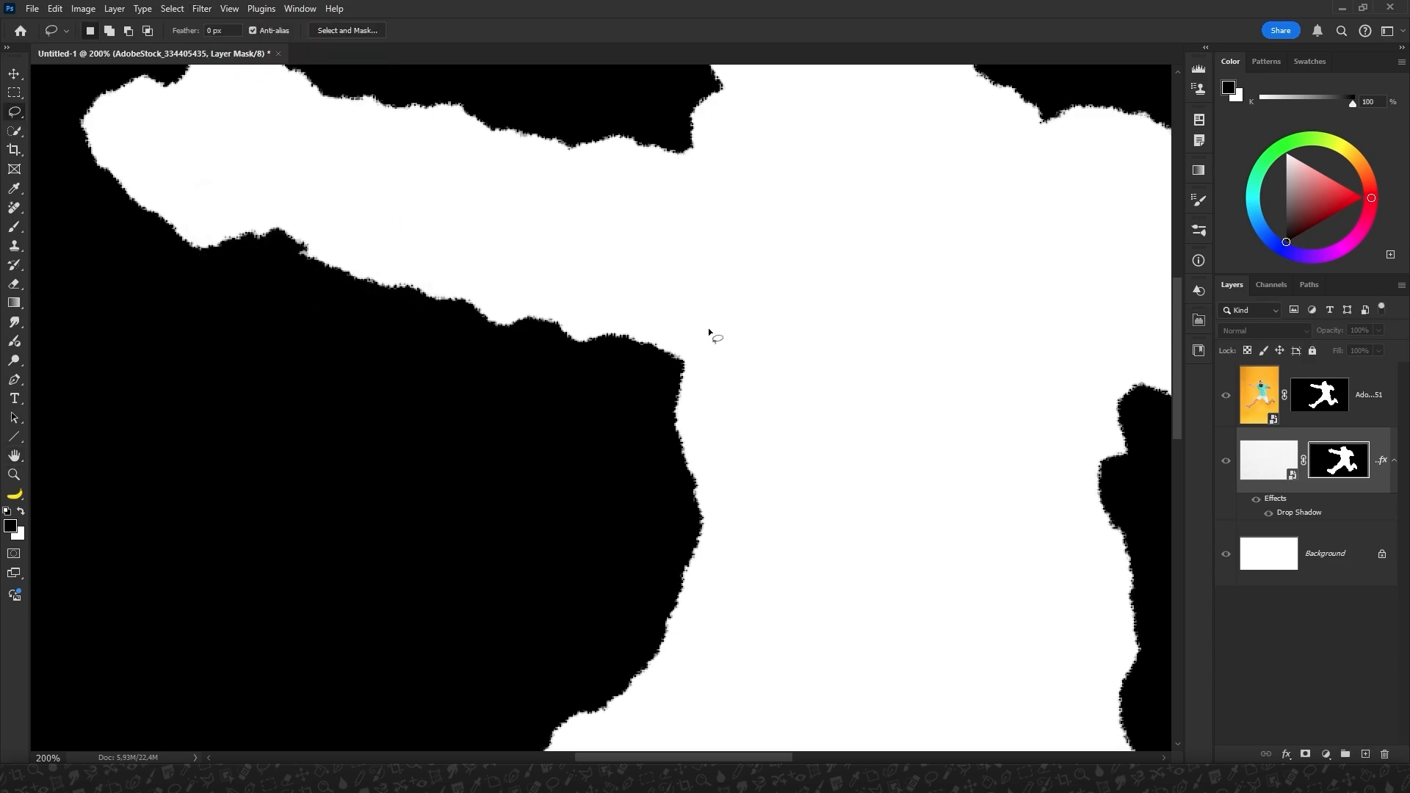
{"action": "left_click", "coordinate": [1264, 454]}
{"action": "key", "text": "ctrl+minus"}
{"action": "key", "text": "ctrl+minus"}
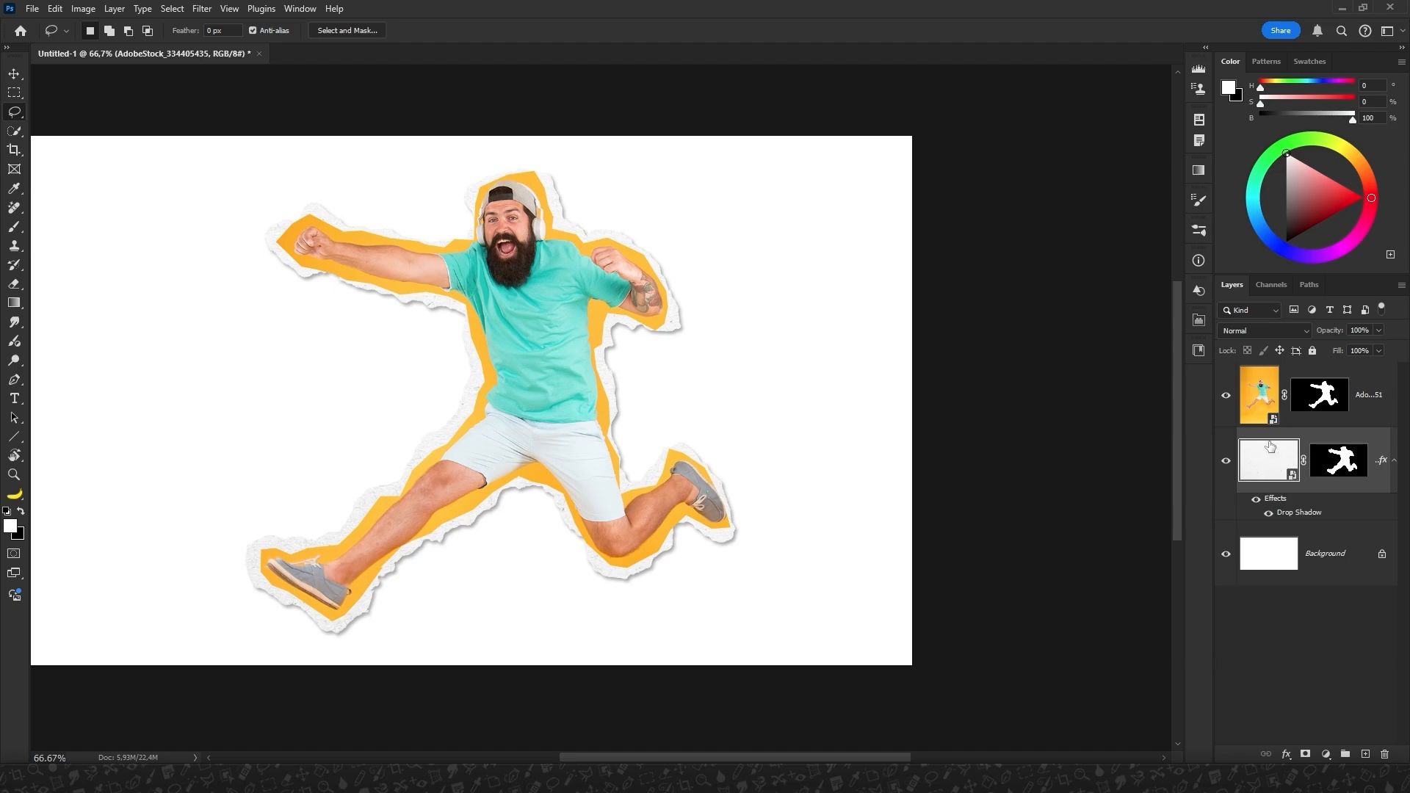
Display the photo layer's mask alone and apply the Glass filter with Distortion 1, Smoothness 5, Frosted texture and 200% scaling.
{"action": "left_click", "coordinate": [1326, 400]}
{"action": "left_click", "coordinate": [1326, 400], "text": "alt"}
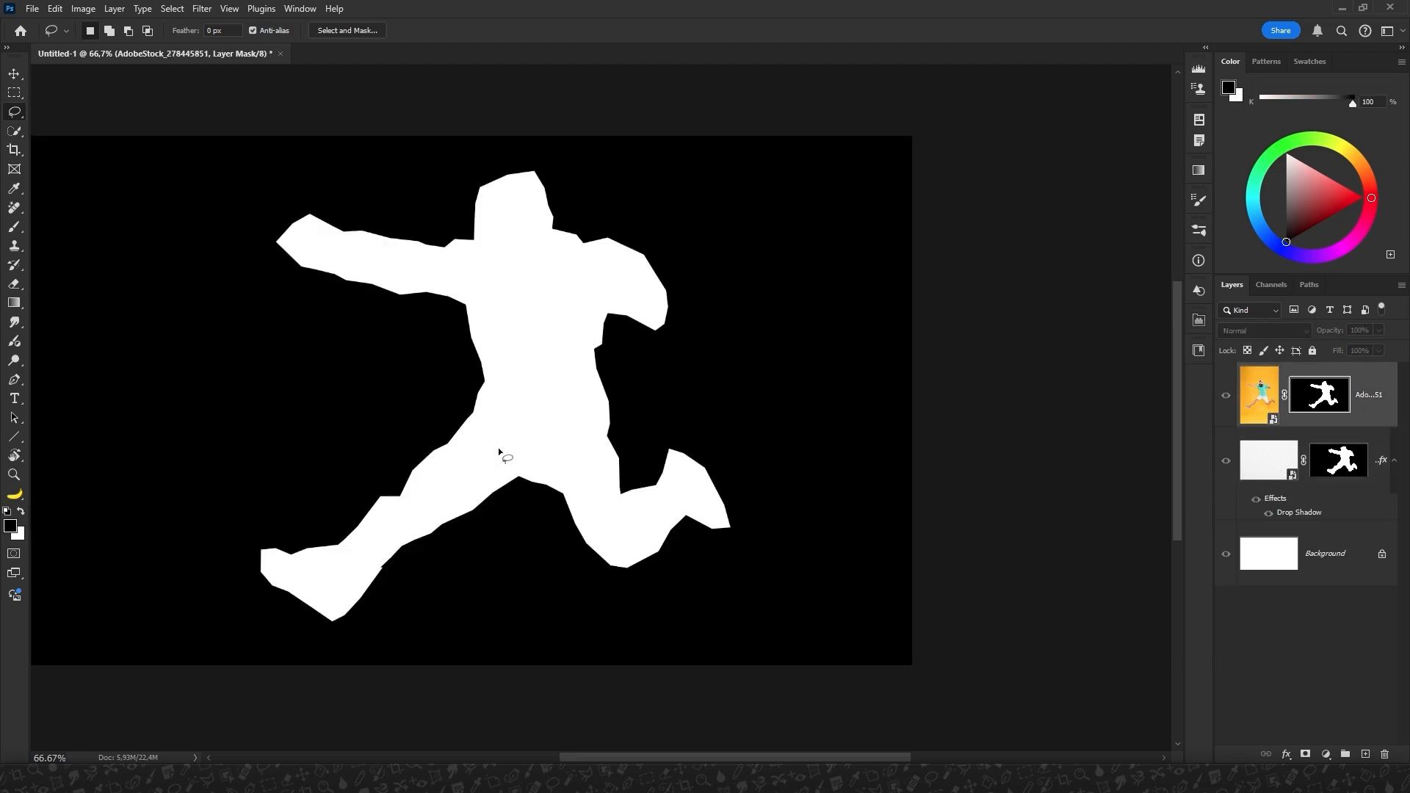
{"action": "left_click", "coordinate": [202, 8]}
{"action": "left_click", "coordinate": [220, 146]}
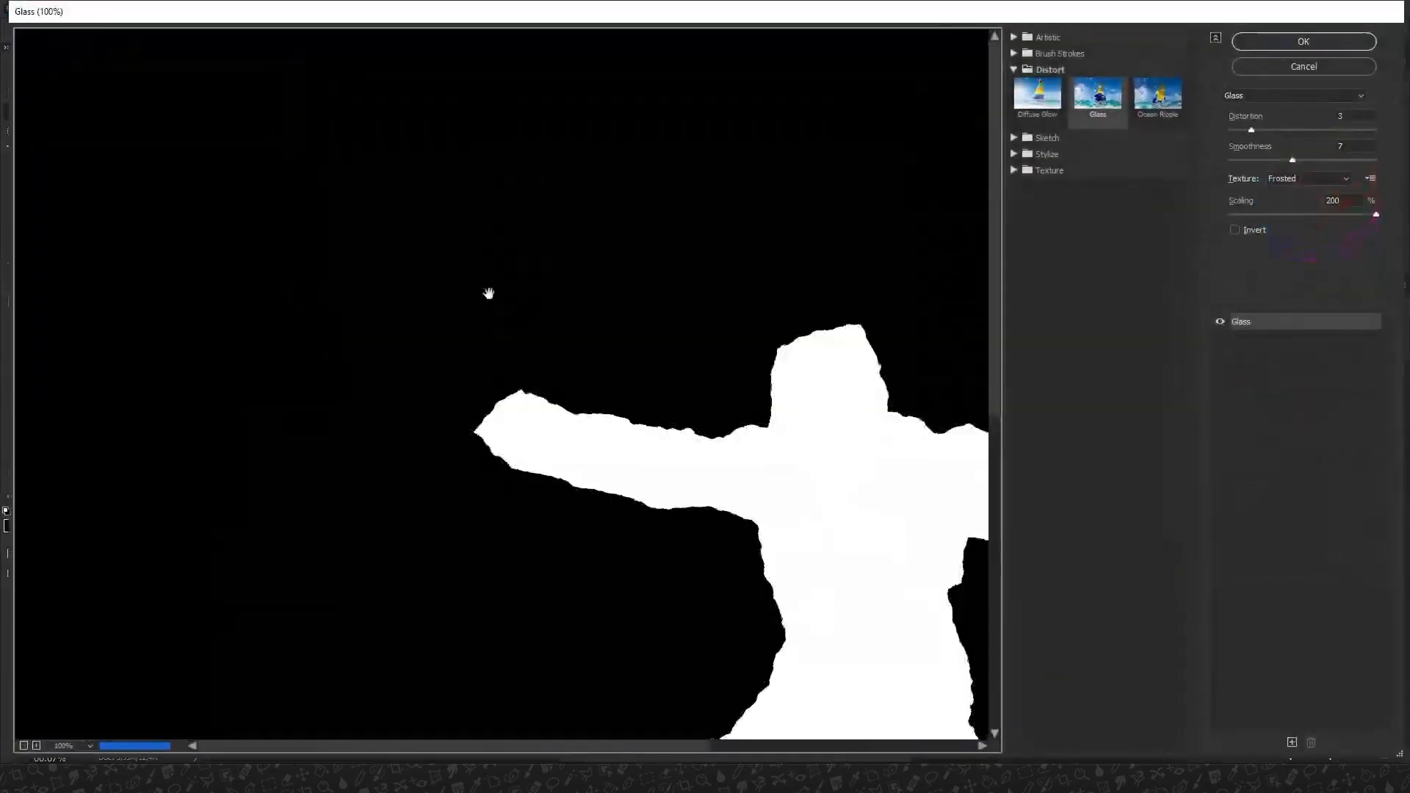
{"action": "mouse_move", "coordinate": [1250, 129]}
{"action": "left_mouse_down"}
{"action": "mouse_move", "coordinate": [1231, 131]}
{"action": "mouse_move", "coordinate": [1264, 164]}
{"action": "mouse_move", "coordinate": [1236, 130]}
{"action": "left_mouse_up"}
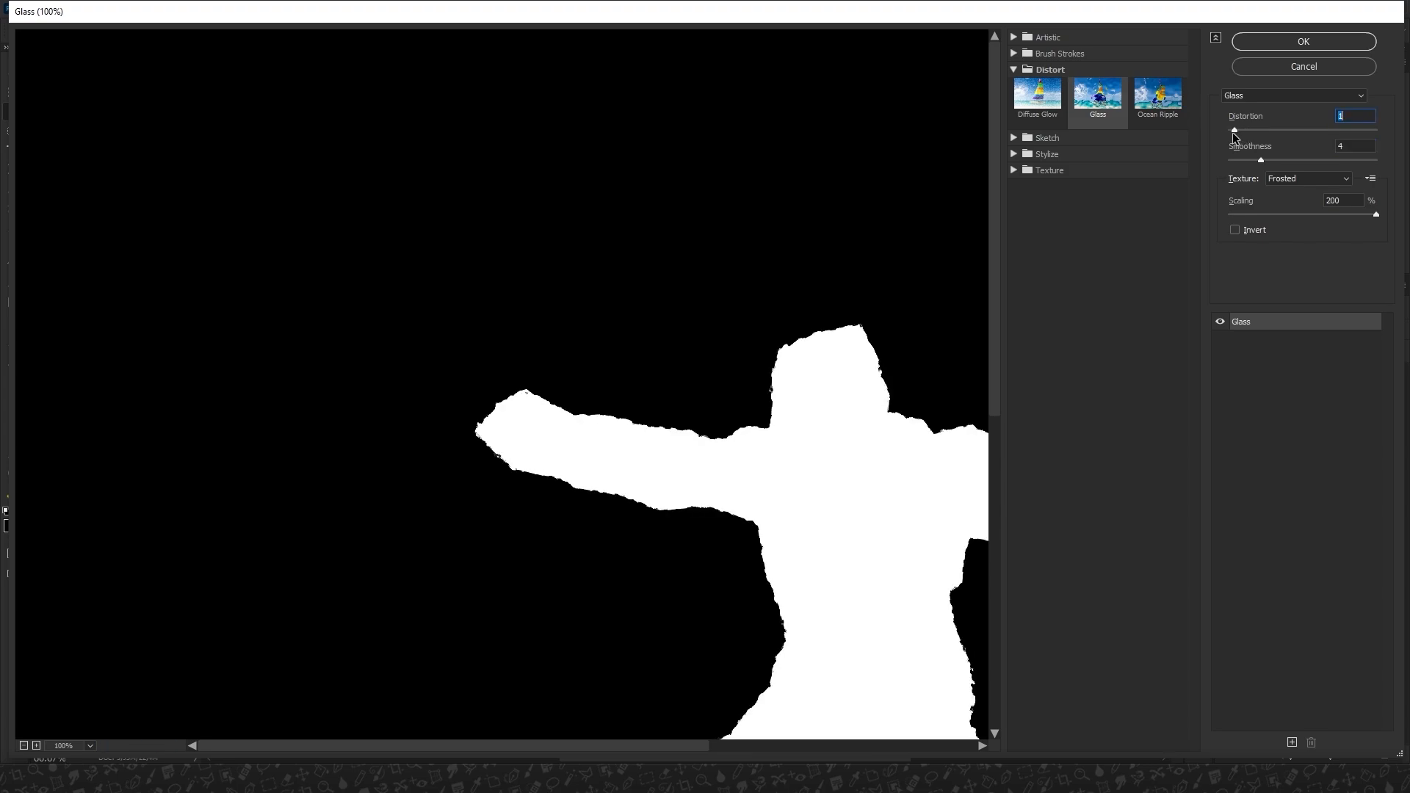
{"action": "left_click_drag", "start_coordinate": [1266, 164], "coordinate": [1269, 164]}
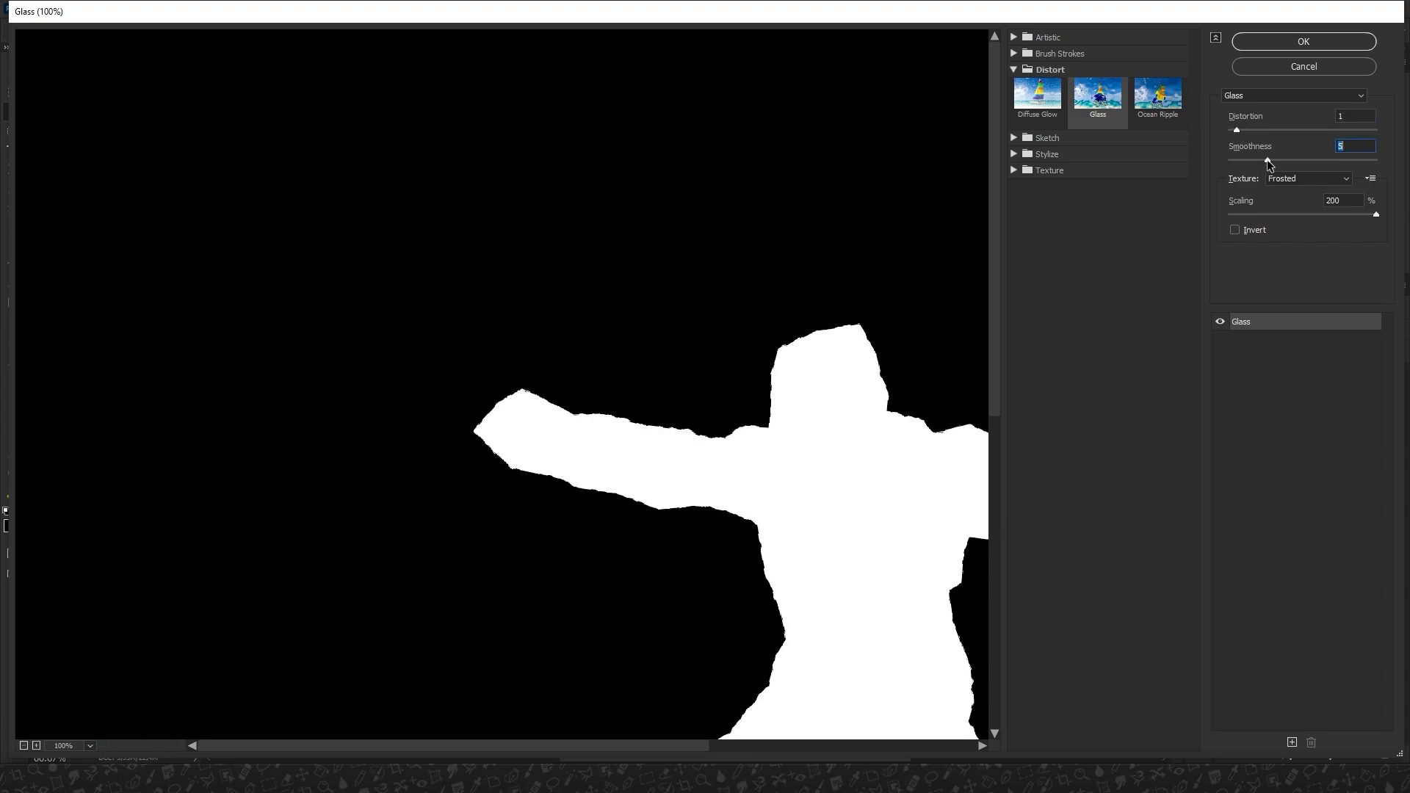
{"action": "left_click", "coordinate": [1314, 42]}
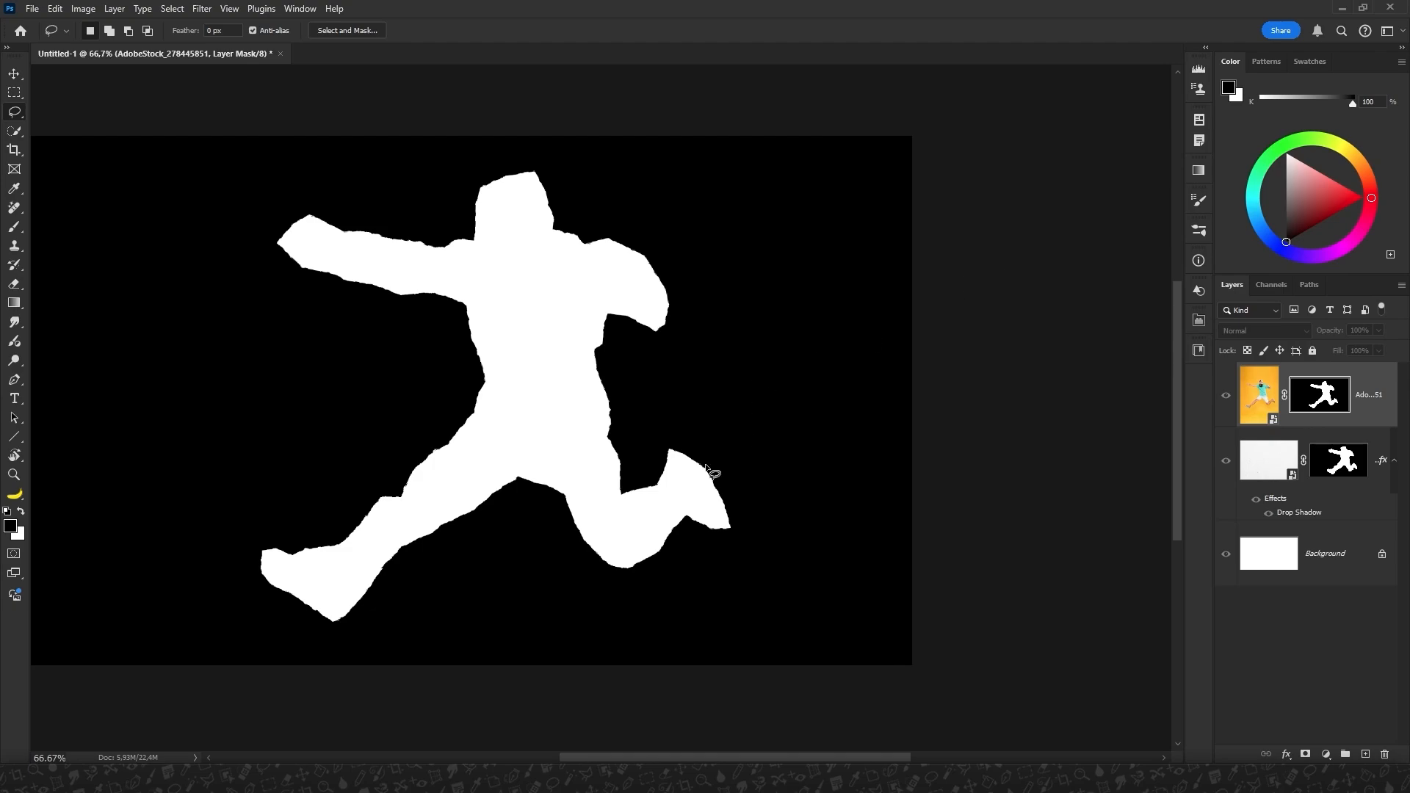
{"action": "key", "text": "ctrl+plus"}
{"action": "key", "text": "ctrl+plus"}
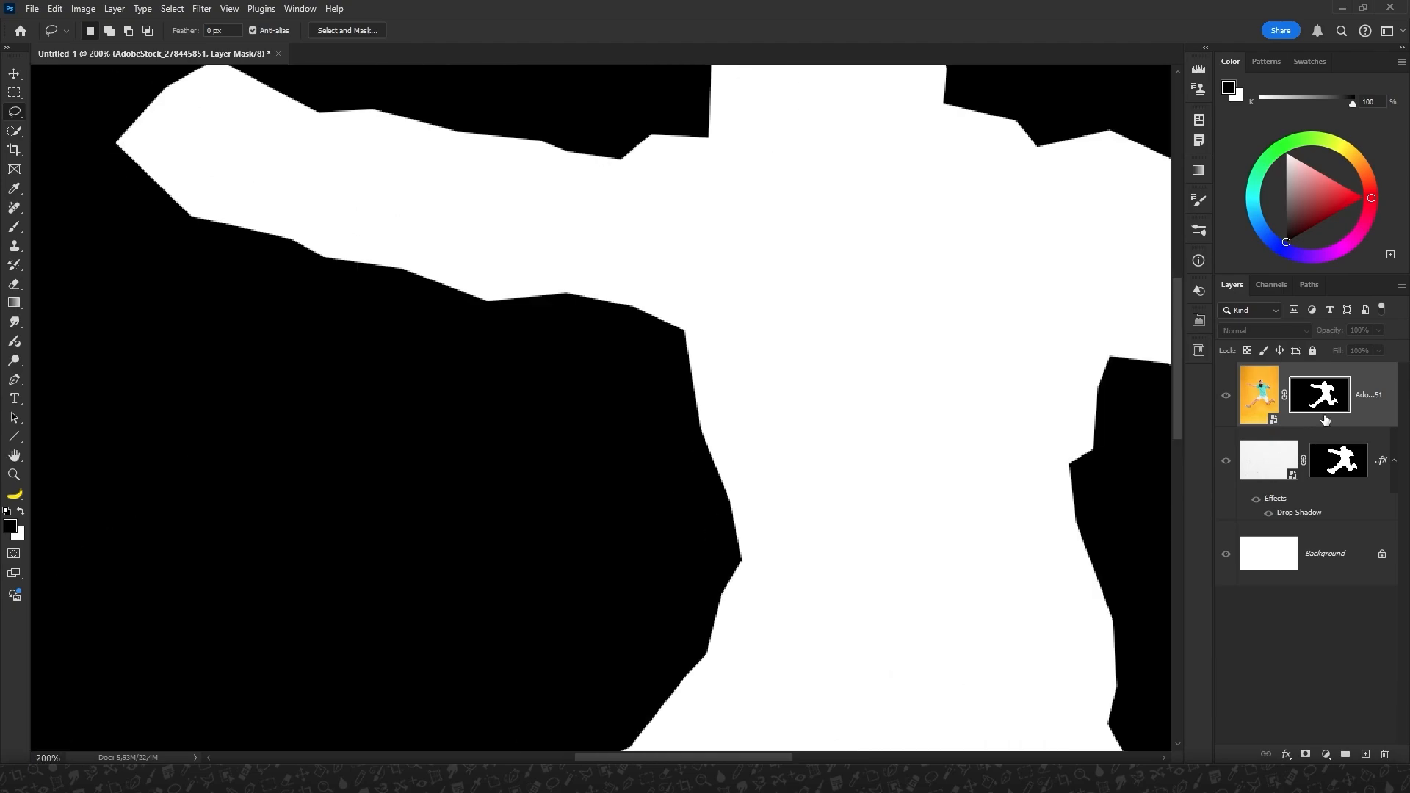
Return to the photo and give its layer a Multiply drop shadow in dark orange-brown 946e13, derived from the orange backdrop.
{"action": "left_click", "coordinate": [1253, 399]}
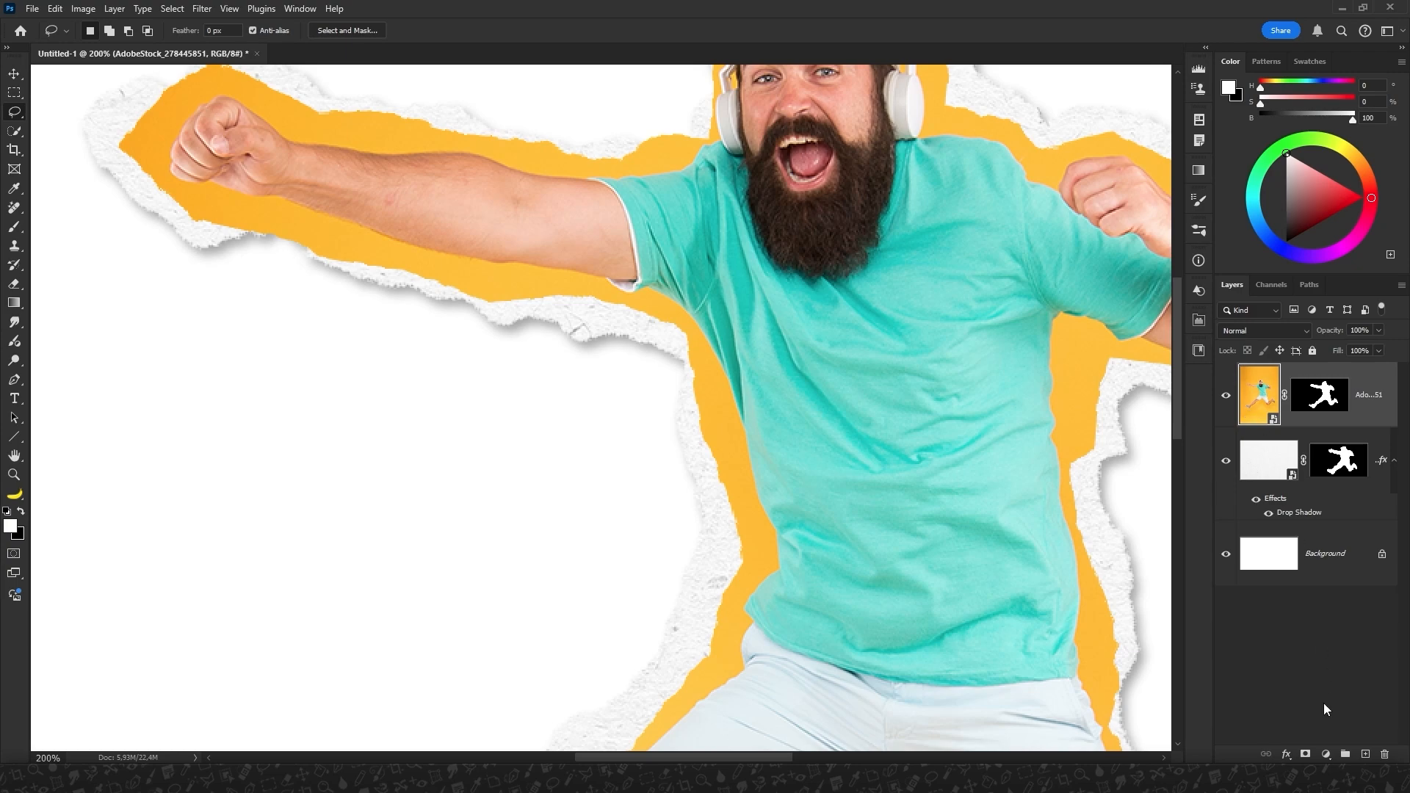
{"action": "left_click", "coordinate": [1286, 754]}
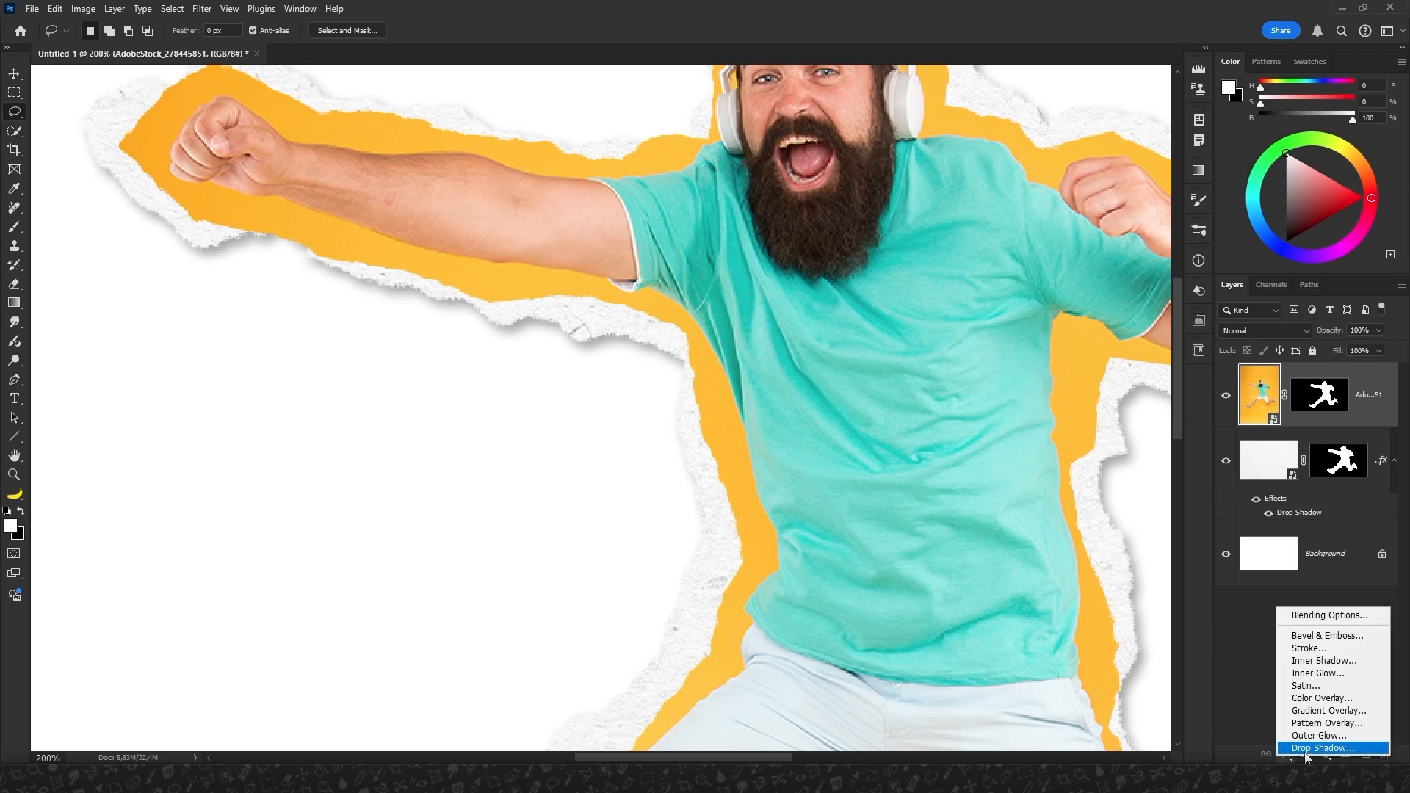
{"action": "left_click", "coordinate": [1304, 746]}
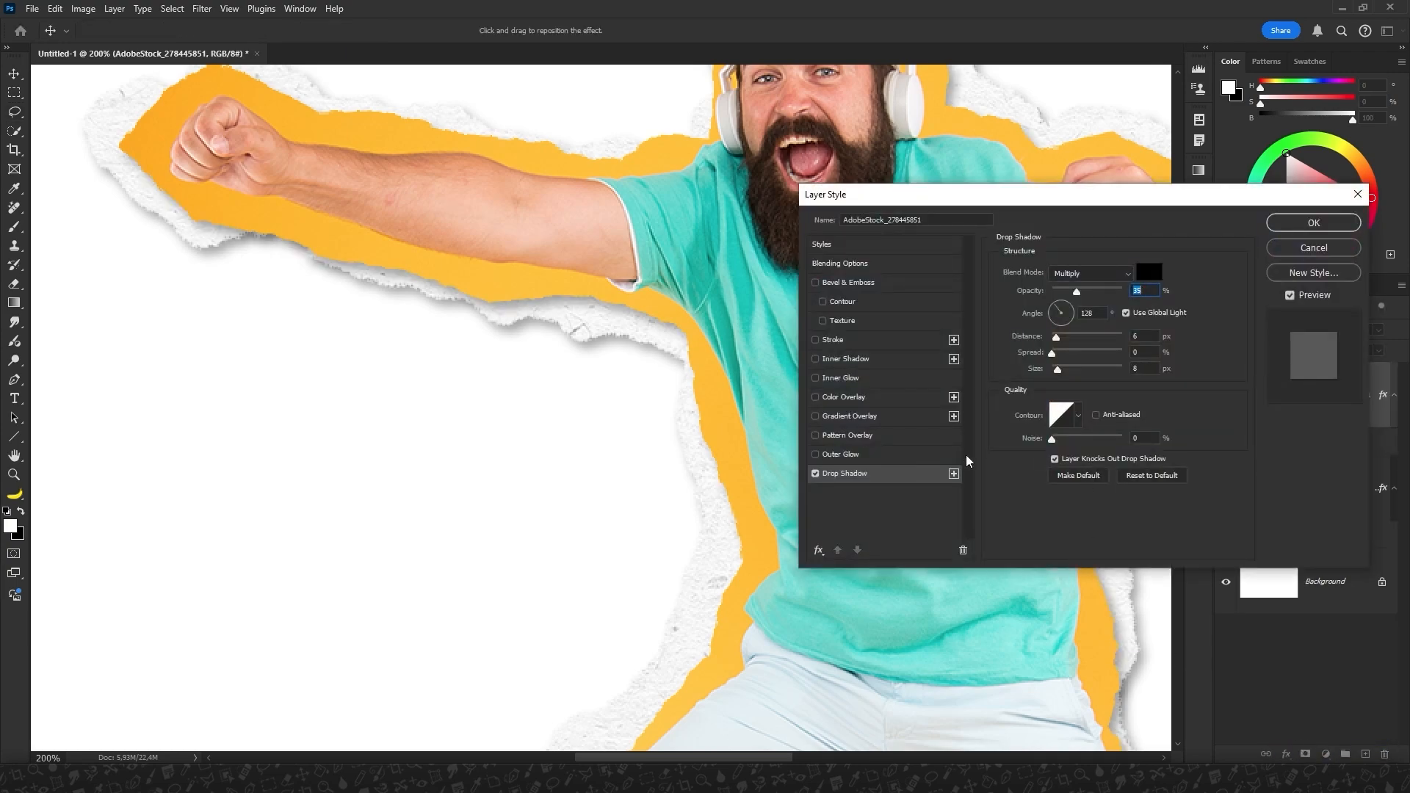
{"action": "left_click", "coordinate": [1150, 272]}
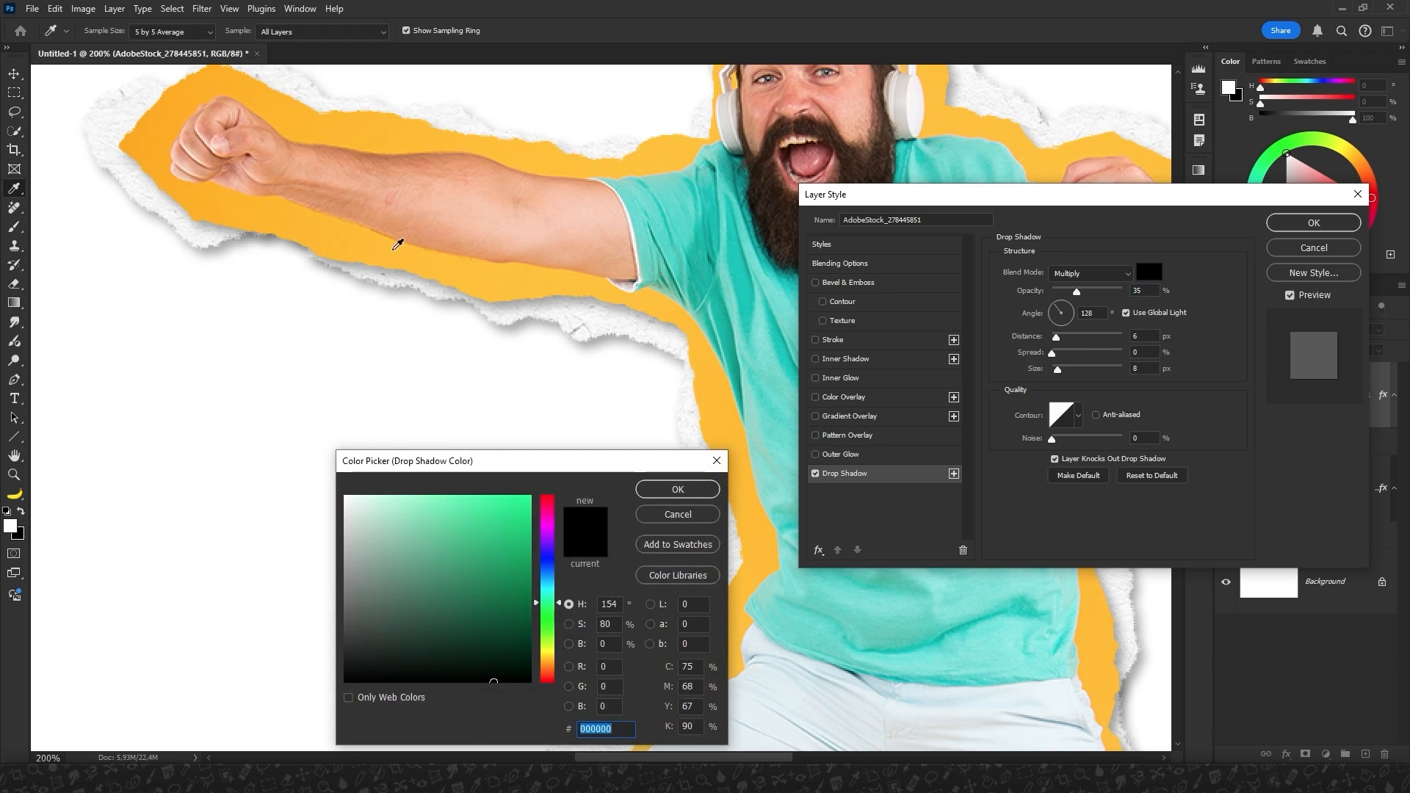
{"action": "left_click", "coordinate": [386, 239]}
{"action": "left_click", "coordinate": [507, 570]}
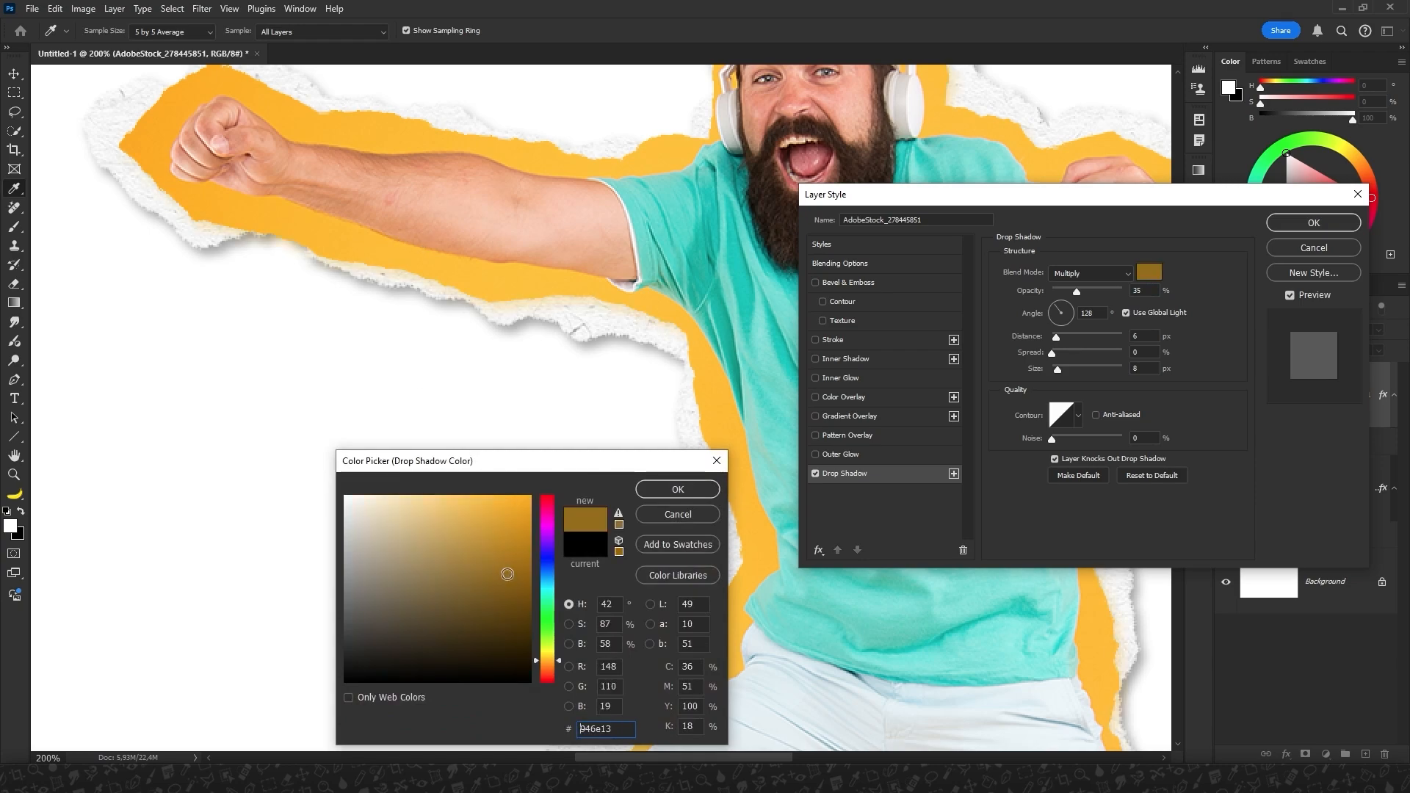
{"action": "left_click", "coordinate": [678, 489]}
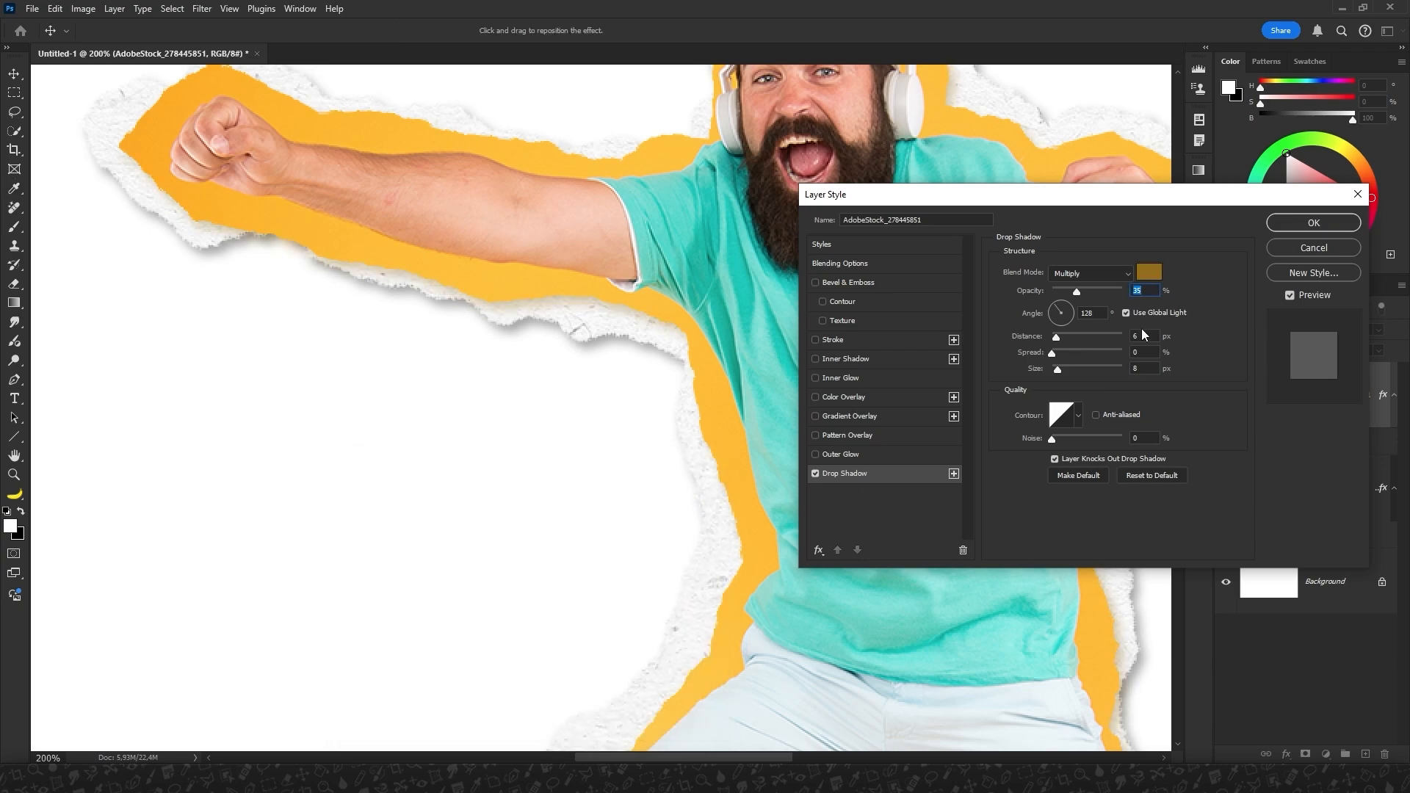
Set the photo layer's drop shadow to distance 0 px and size 2 px, with the jagged sawtooth contour.
{"action": "type", "text": "0"}
{"action": "key", "text": "Tab"}
{"action": "key", "text": "Tab"}
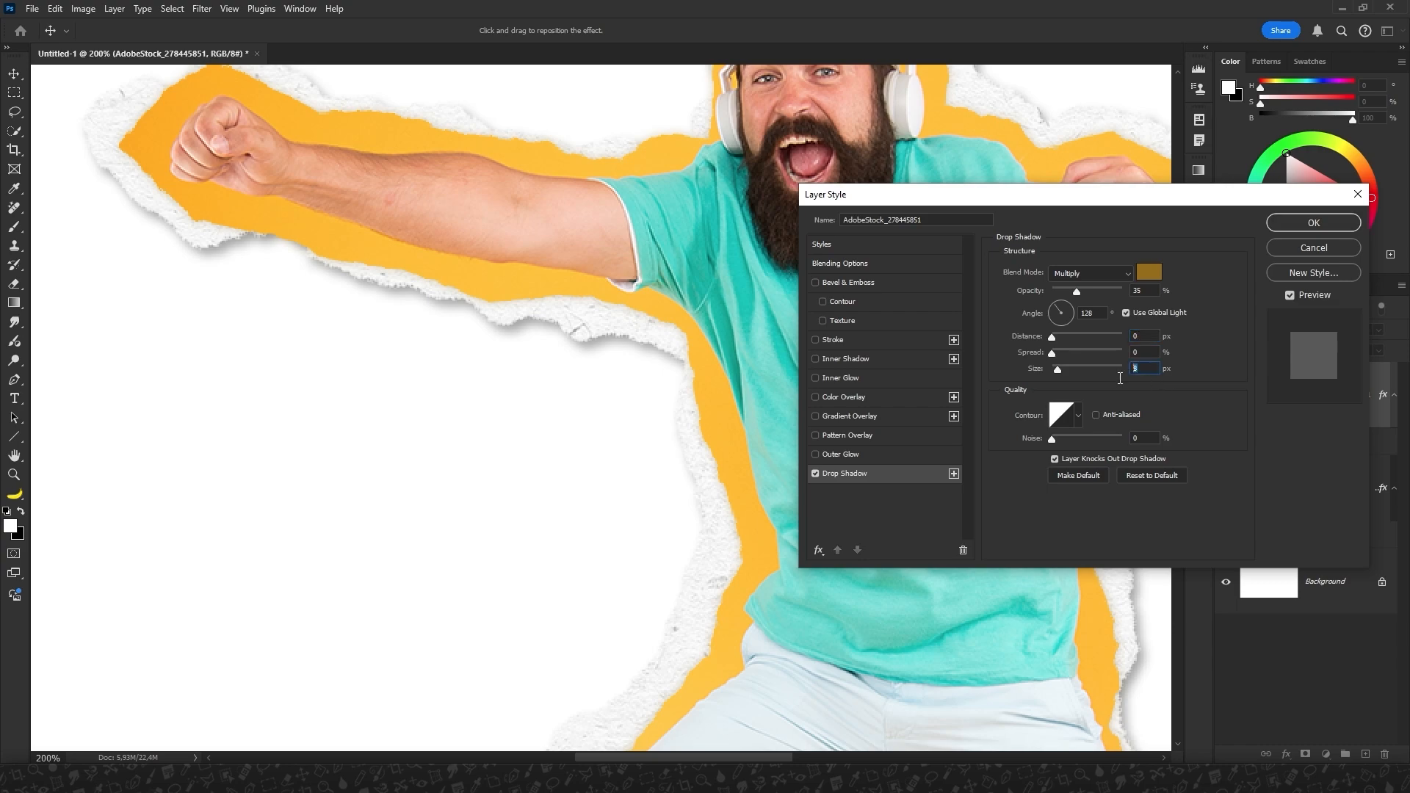
{"action": "type", "text": "2"}
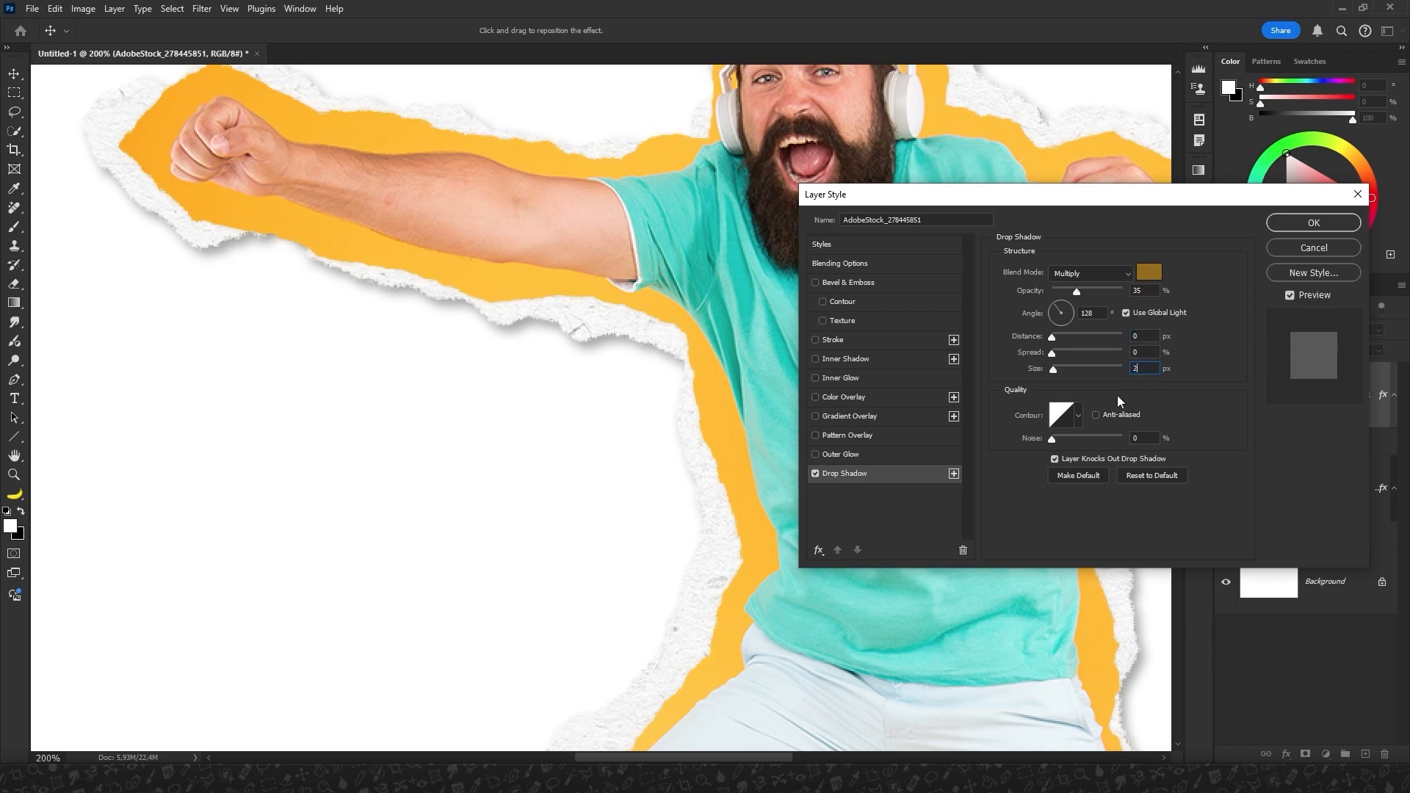
{"action": "left_click", "coordinate": [1080, 416]}
{"action": "left_click", "coordinate": [1107, 473]}
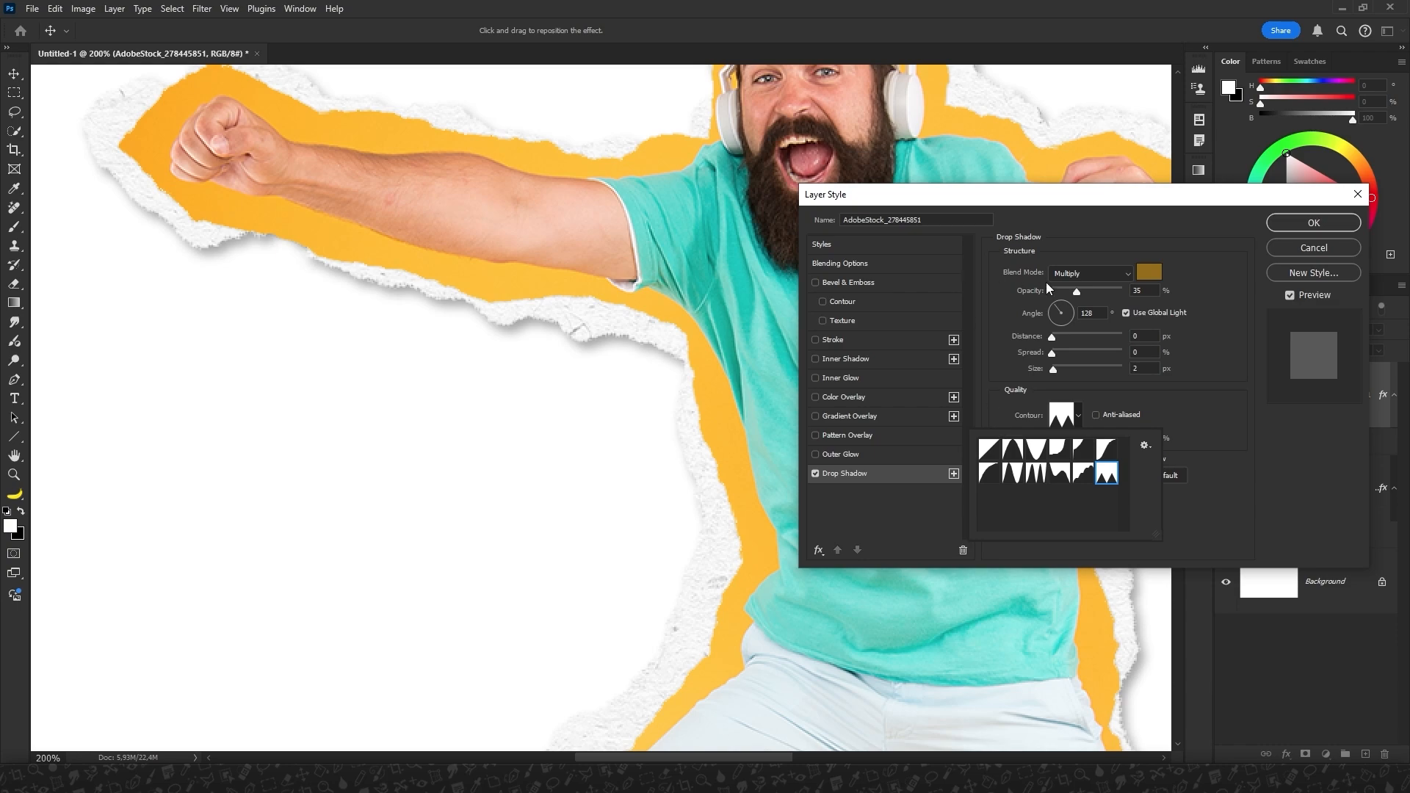
Set the photo layer's shadow opacity to about 46%, compare the edge with and without the shadow, and apply the style.
{"action": "left_click_drag", "start_coordinate": [1079, 291], "coordinate": [1102, 291]}
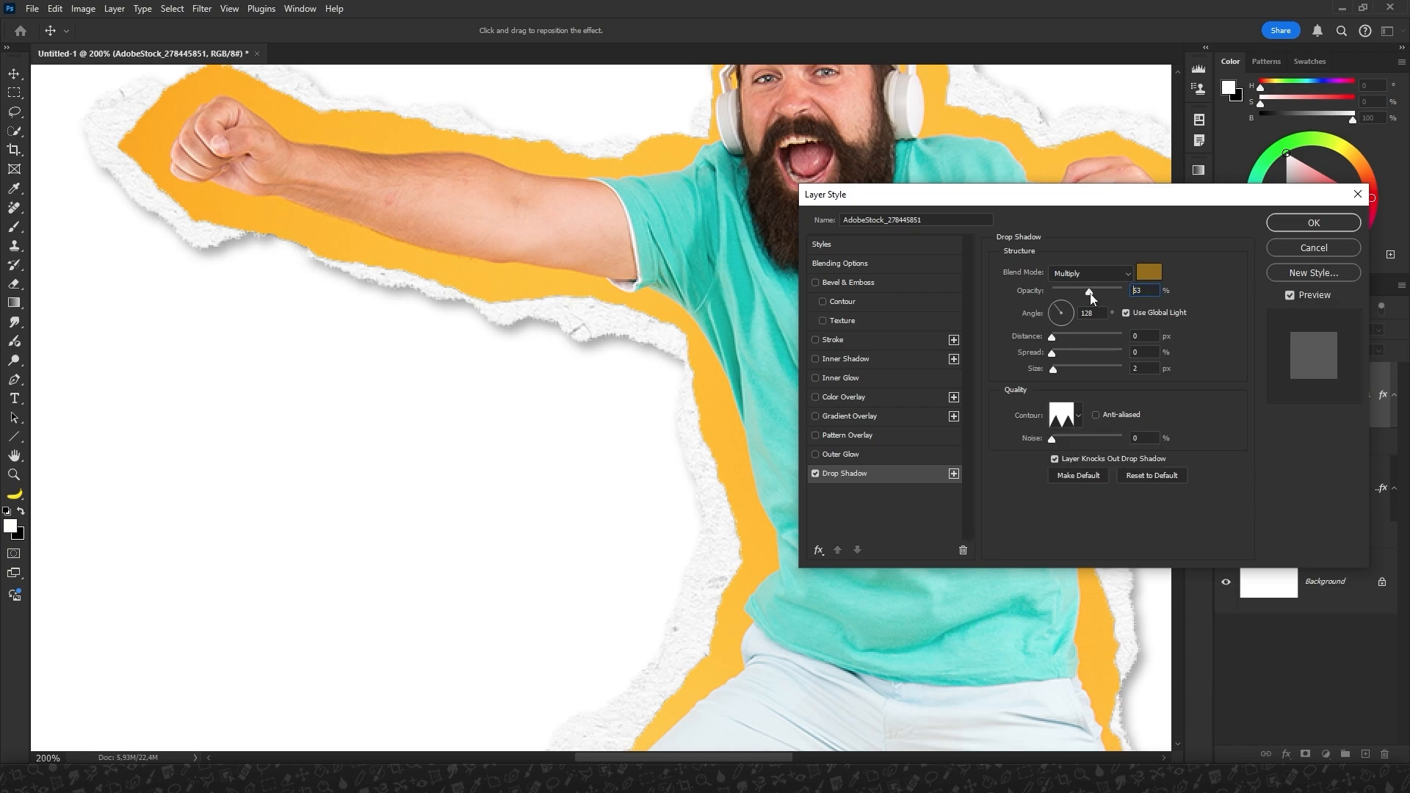
{"action": "left_click_drag", "start_coordinate": [1091, 298], "coordinate": [1086, 294]}
{"action": "left_click_drag", "start_coordinate": [367, 336], "coordinate": [576, 582]}
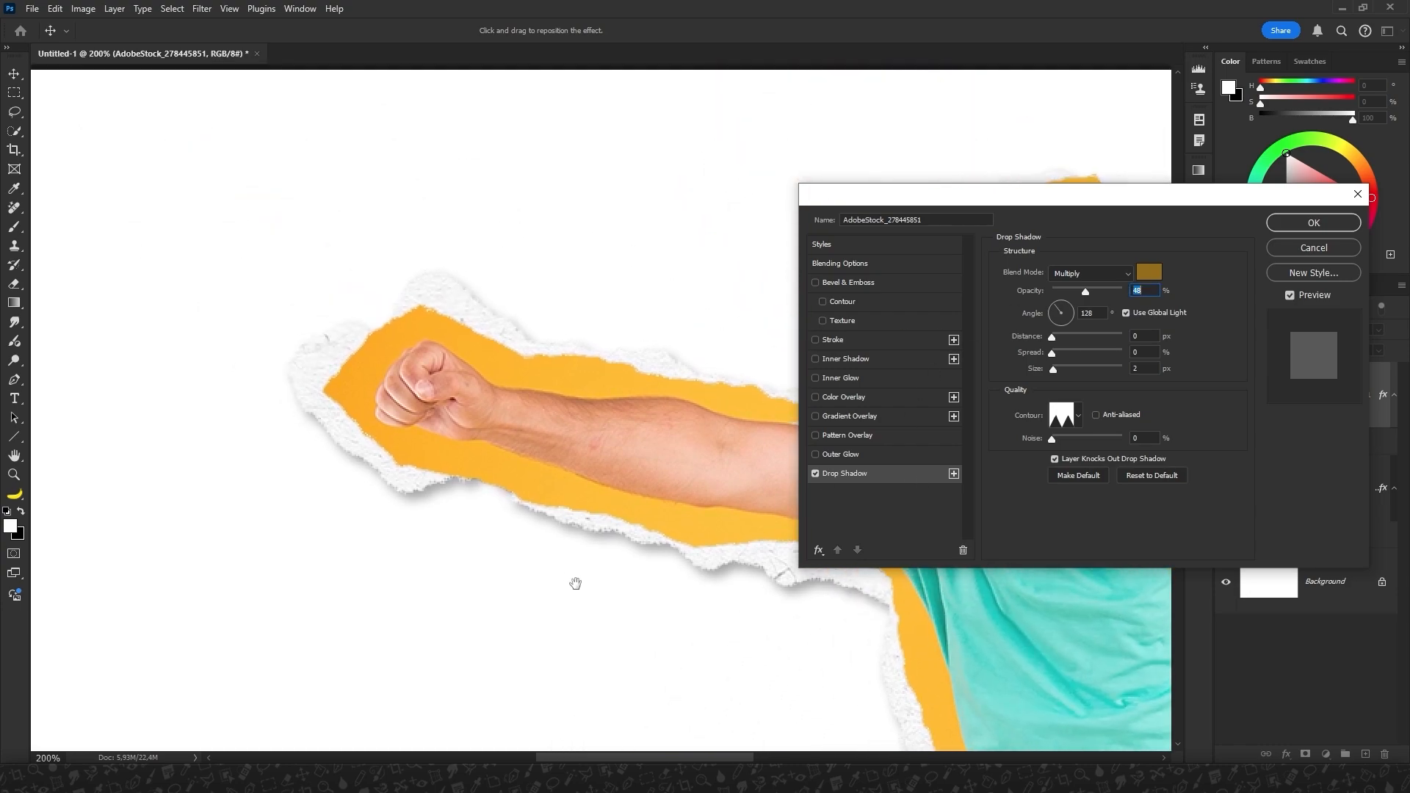
{"action": "left_click", "coordinate": [813, 473]}
{"action": "left_click", "coordinate": [813, 473]}
{"action": "left_click", "coordinate": [812, 473]}
{"action": "left_click", "coordinate": [812, 473]}
{"action": "left_click", "coordinate": [1297, 222]}
{"action": "key", "text": "l"}
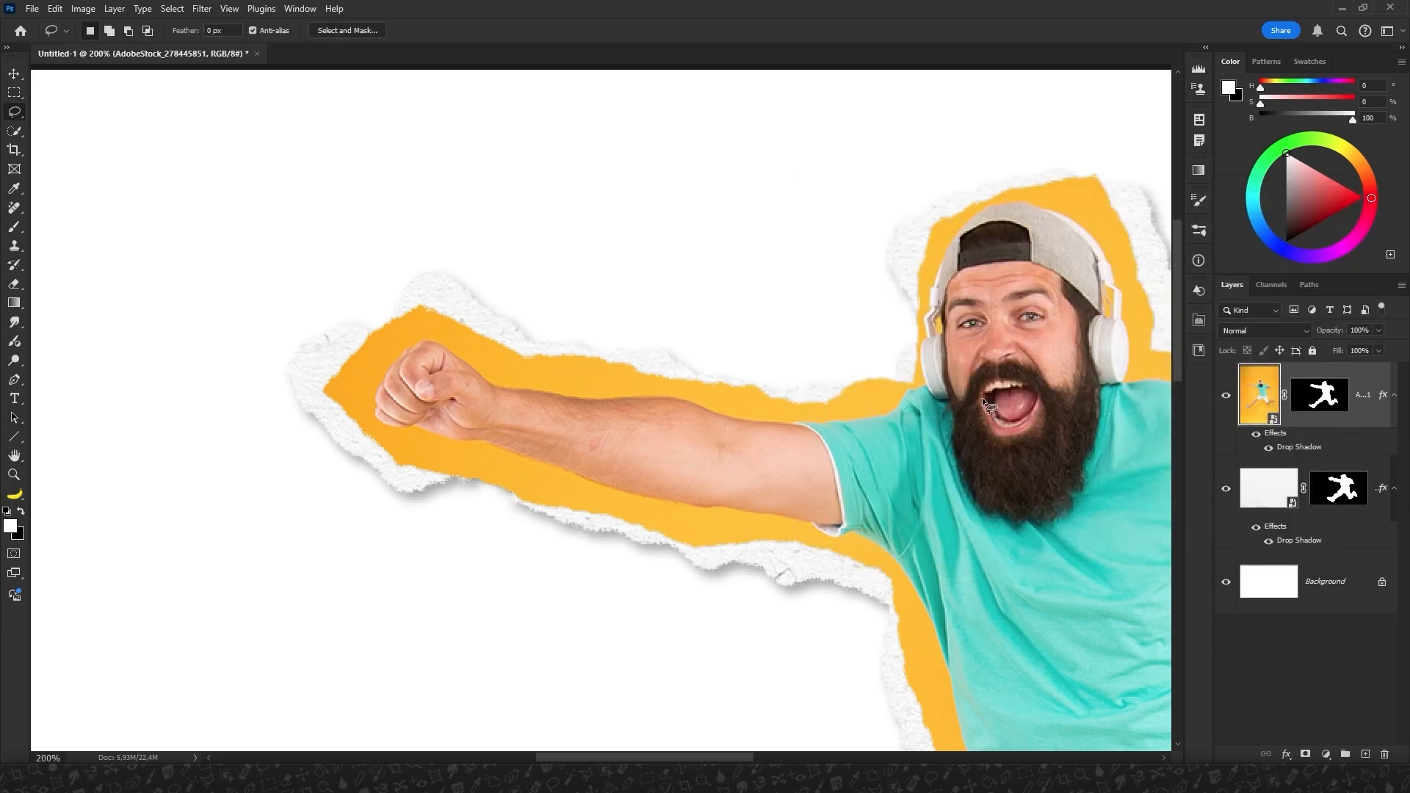
Raise the opacity of the paper layer's existing drop shadow to about 45% and check the whole cutout.
{"action": "left_click", "coordinate": [1276, 504]}
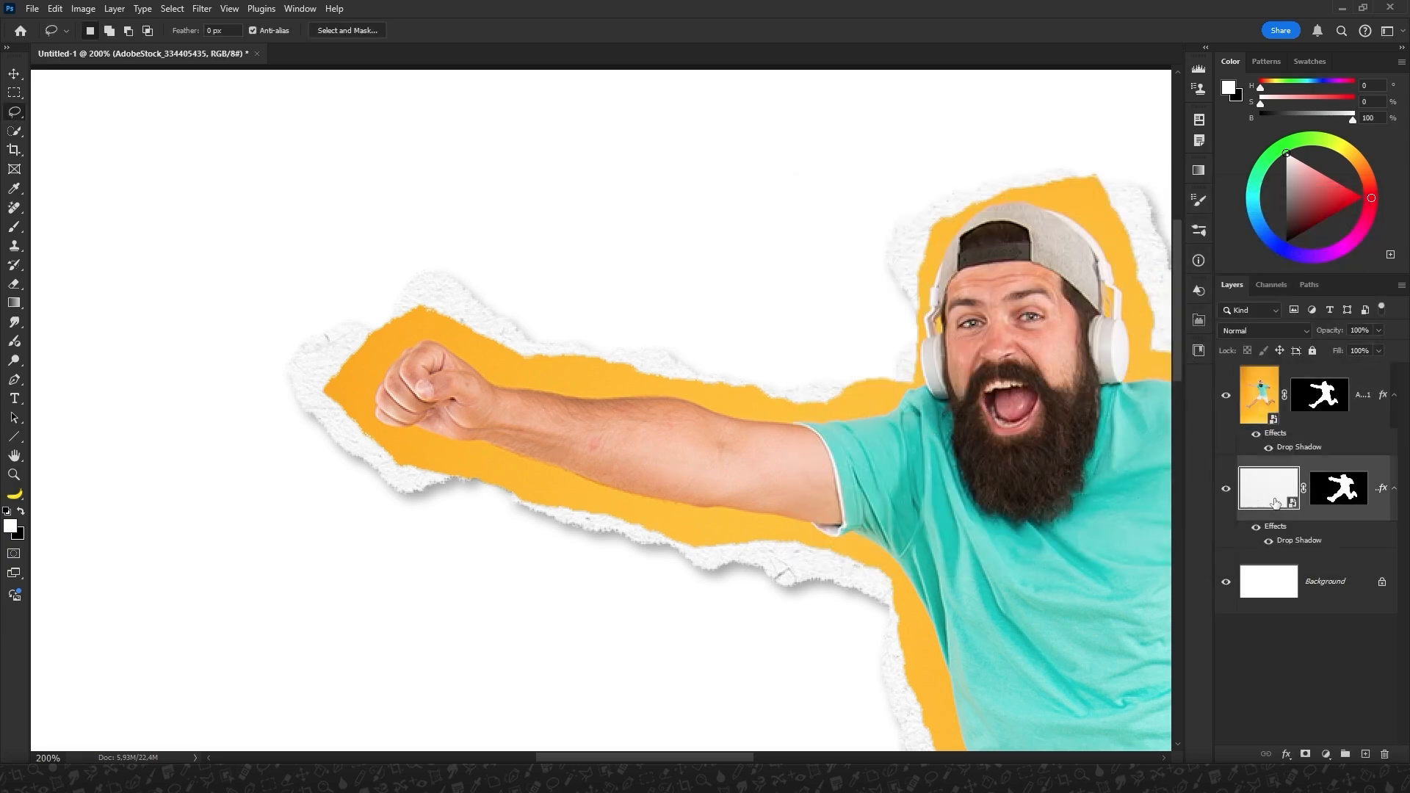
{"action": "double_click", "coordinate": [1290, 541]}
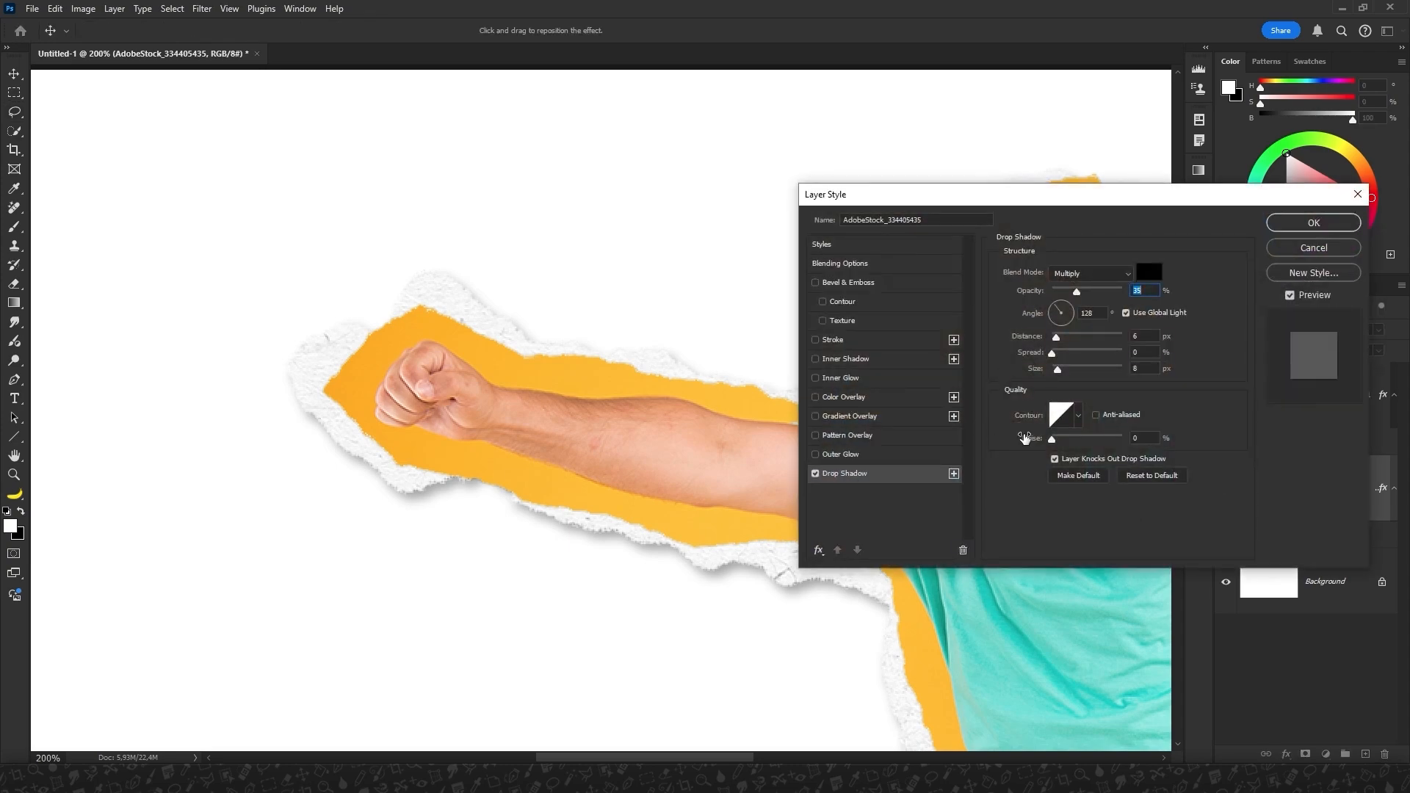
{"action": "left_click_drag", "start_coordinate": [1077, 295], "coordinate": [1083, 296]}
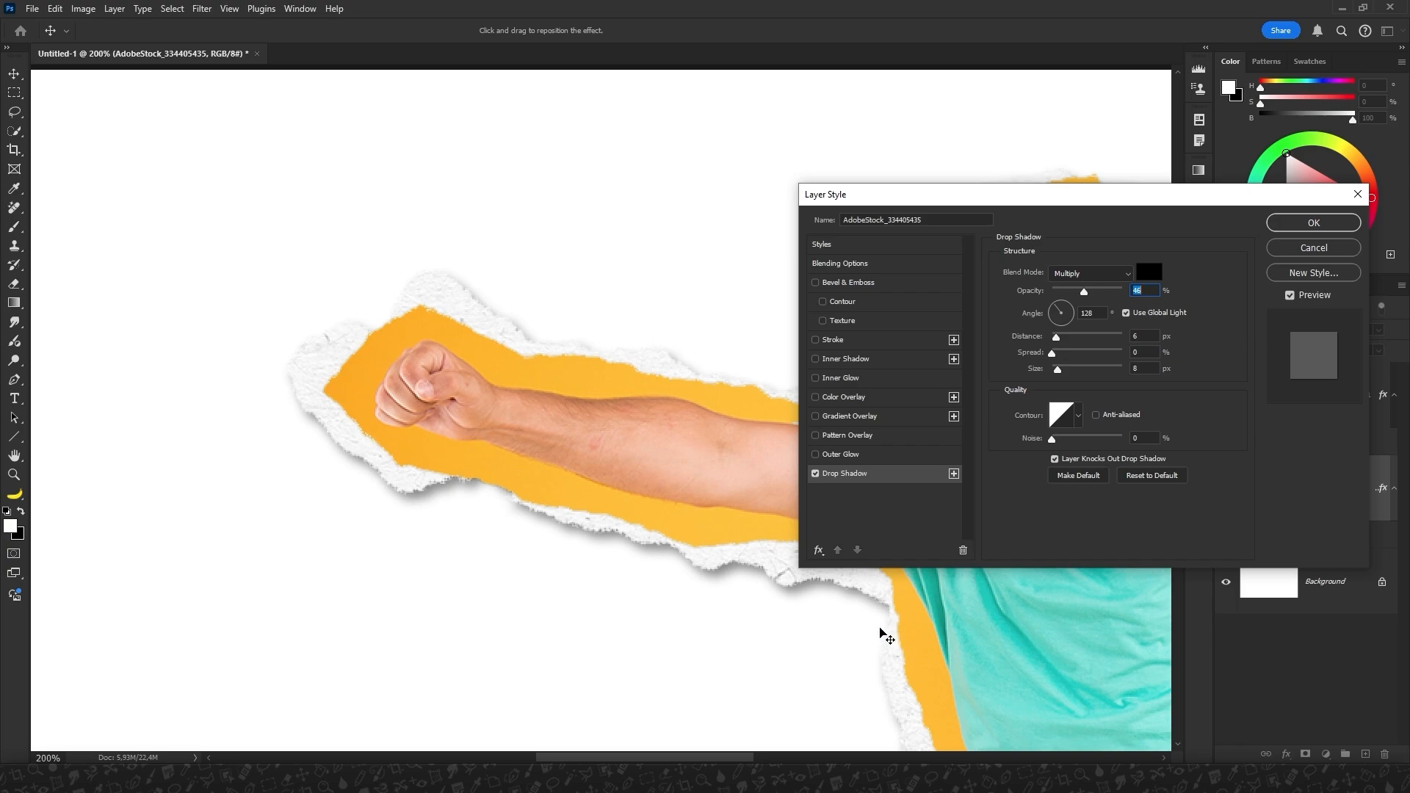
{"action": "left_click", "coordinate": [880, 634]}
{"action": "left_click", "coordinate": [1304, 224]}
{"action": "key", "text": "l"}
{"action": "left_click_drag", "start_coordinate": [993, 517], "coordinate": [601, 333]}
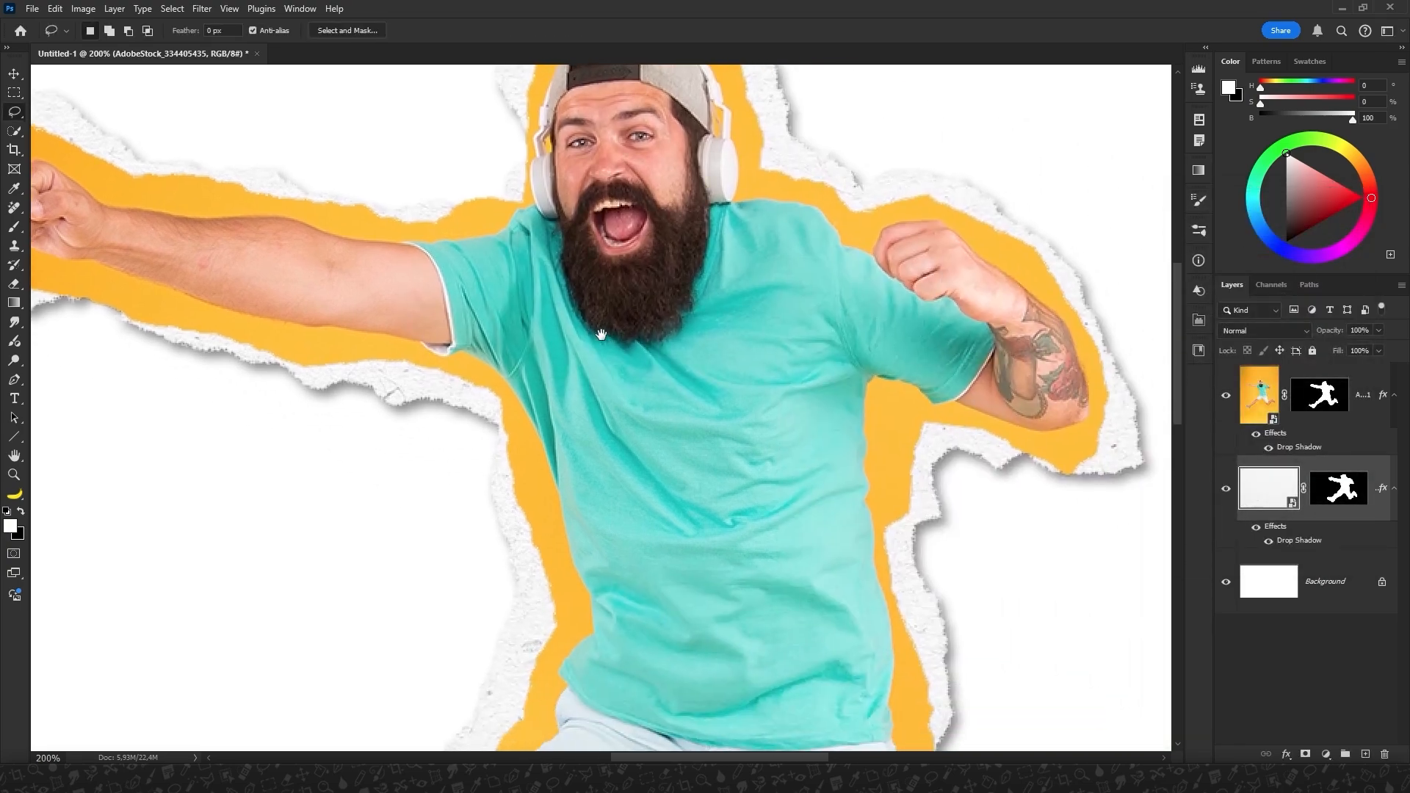
{"action": "key", "text": "ctrl+minus"}
{"action": "key", "text": "ctrl+minus"}
{"action": "key", "text": "ctrl+minus"}
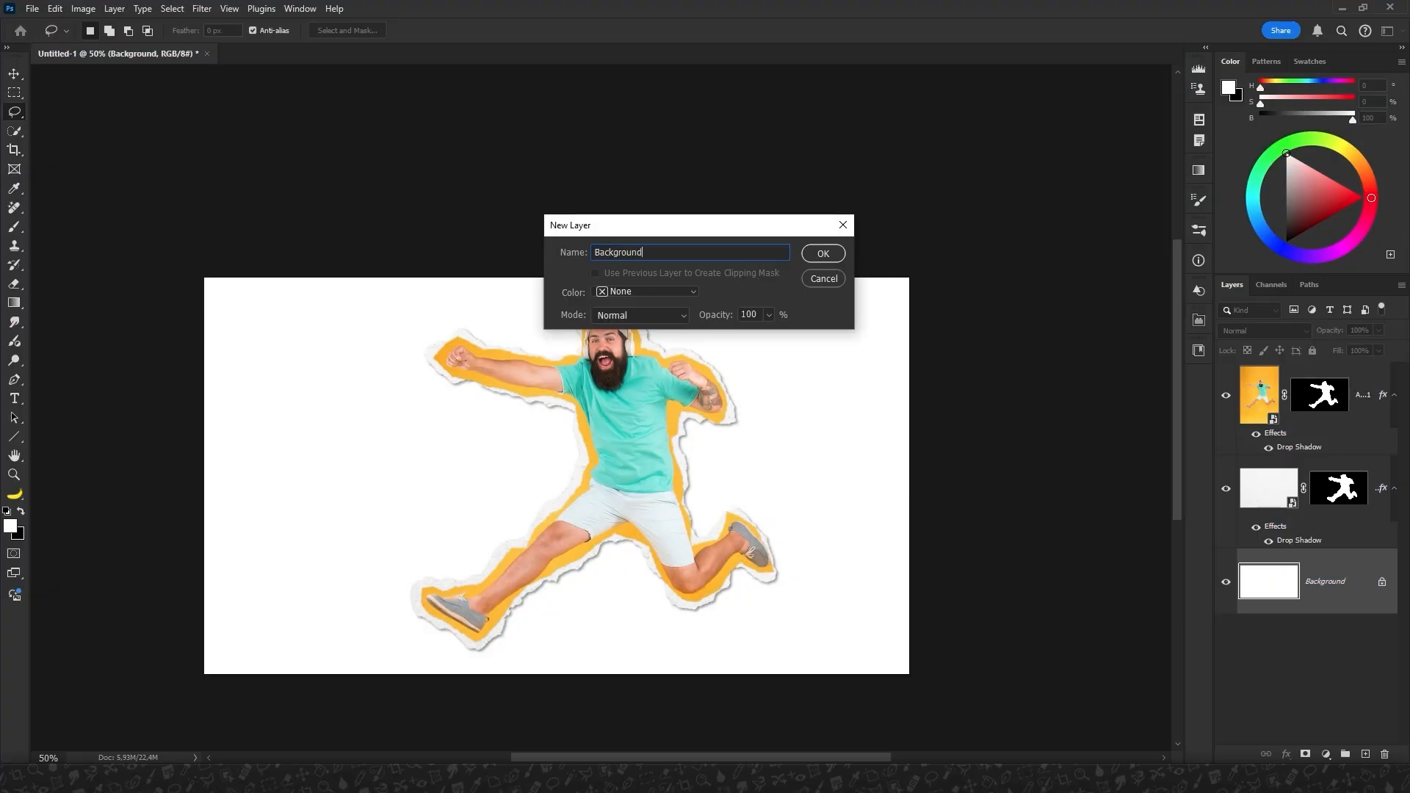
Convert the locked Background to a regular layer and select the canvas's right part with the Polygonal Lasso, using a diagonal dividing edge.
{"action": "left_click", "coordinate": [819, 254]}
{"action": "right_click", "coordinate": [14, 114]}
{"action": "left_click", "coordinate": [66, 125]}
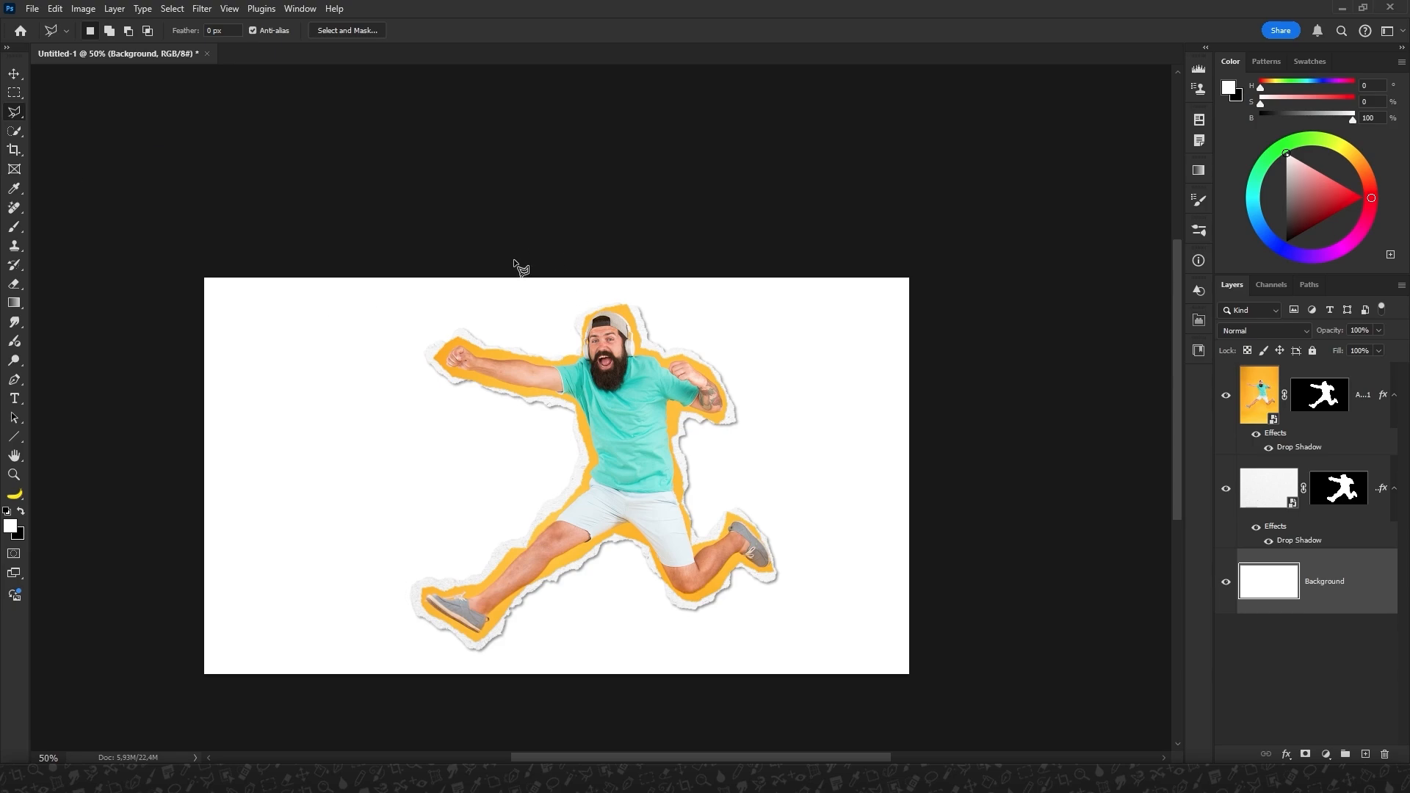
{"action": "left_click", "coordinate": [512, 260]}
{"action": "left_click", "coordinate": [748, 701]}
{"action": "left_click", "coordinate": [949, 703]}
{"action": "left_click", "coordinate": [948, 243]}
{"action": "left_click", "coordinate": [512, 261]}
Sample a shaded teal from the man's T-shirt as the foreground colour, then return to the Polygonal Lasso.
{"action": "key", "text": "i"}
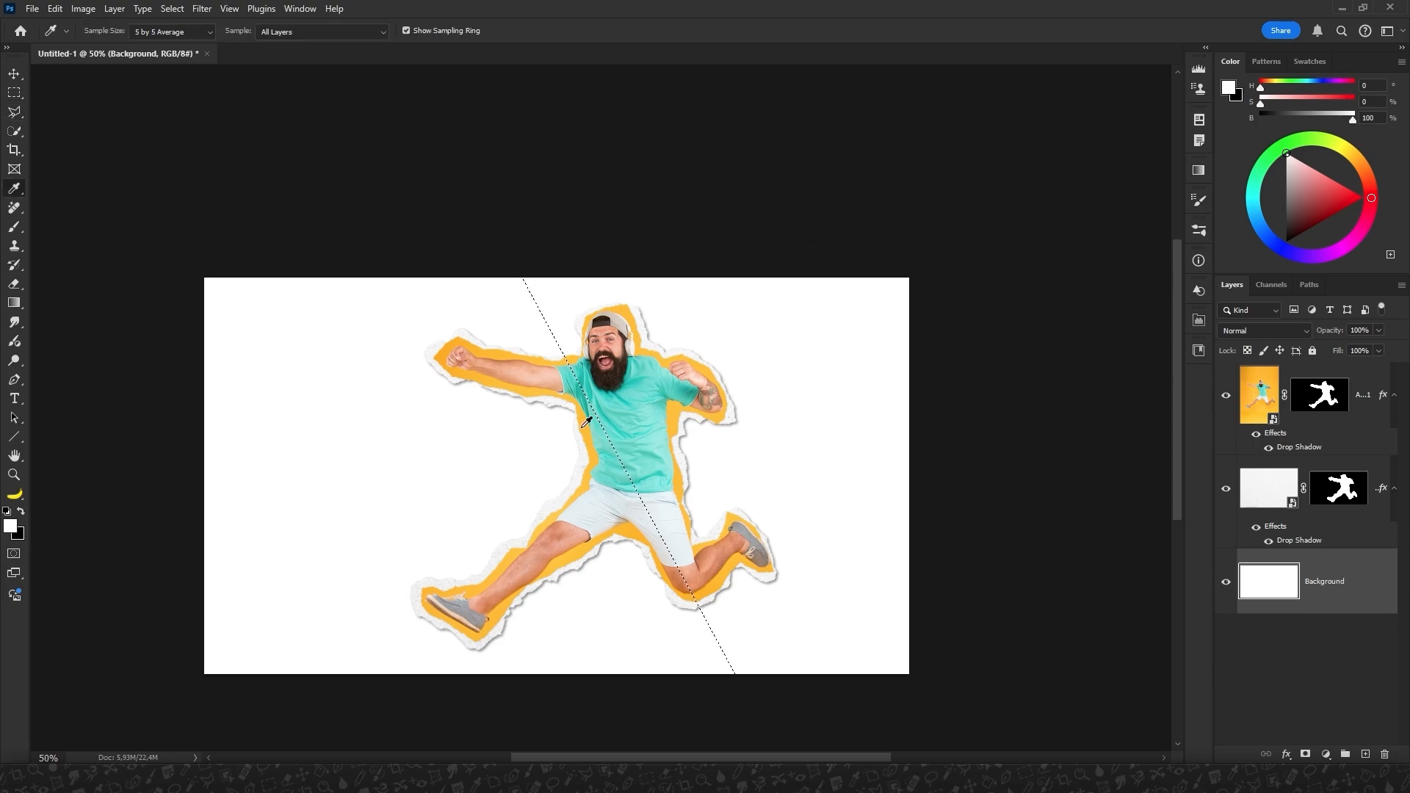
{"action": "left_click", "coordinate": [594, 404]}
{"action": "scroll", "coordinate": [593, 404], "scroll_direction": "up", "scroll_amount": 4}
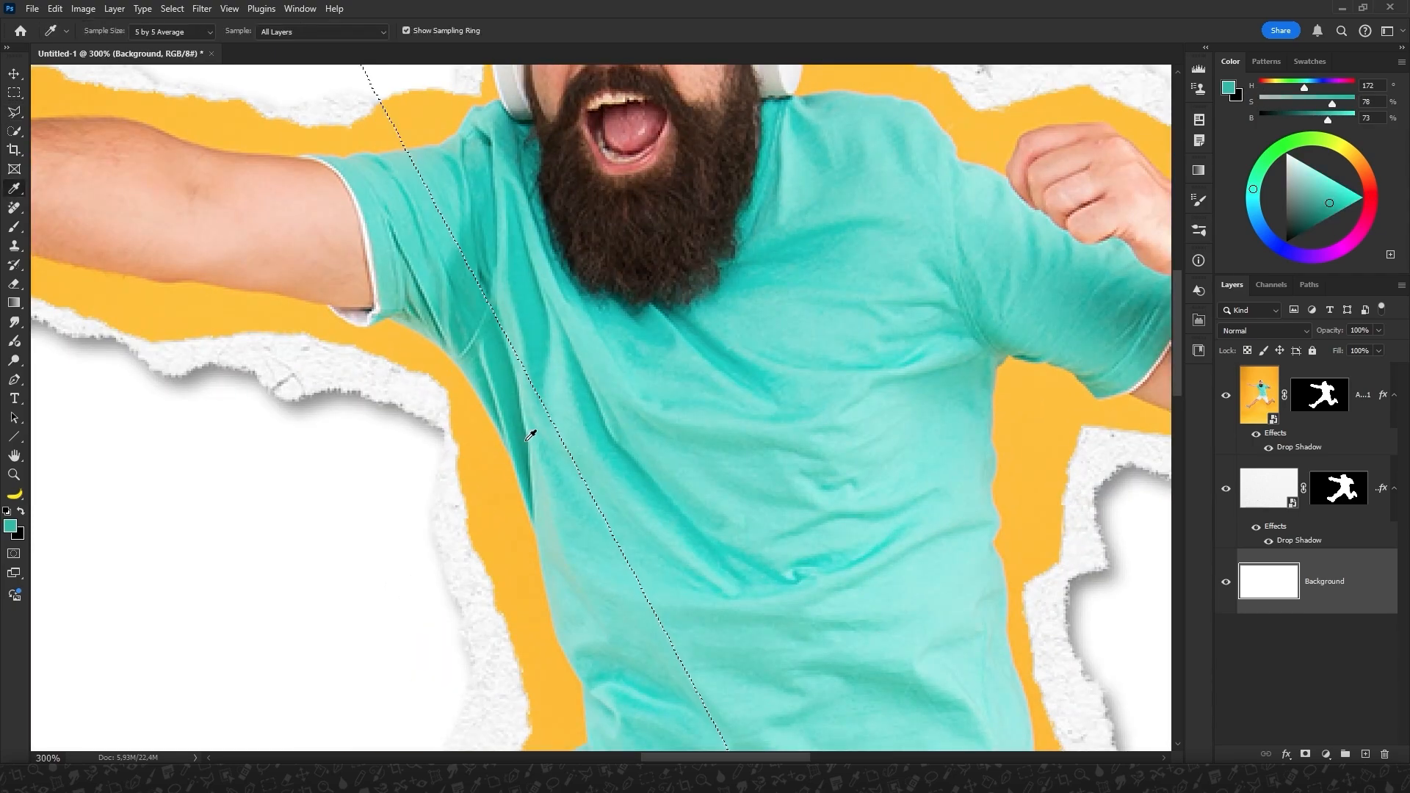
{"action": "left_click", "coordinate": [533, 461]}
{"action": "key", "text": "l"}
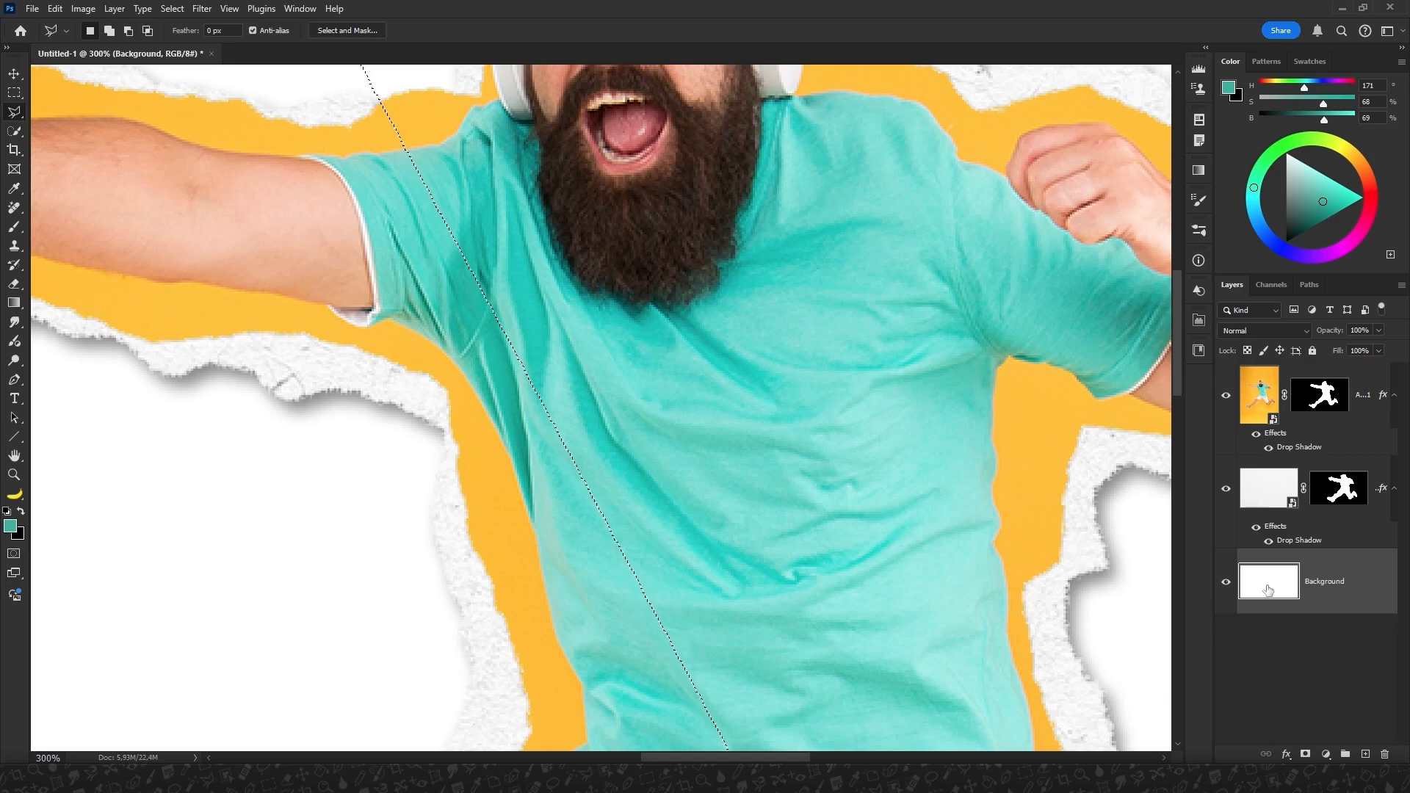
Fill the selected right part of the background with the shaded teal and sample a lighter teal from the man's T-shirt.
{"action": "key", "text": "alt+BackSpace"}
{"action": "key", "text": "ctrl+1"}
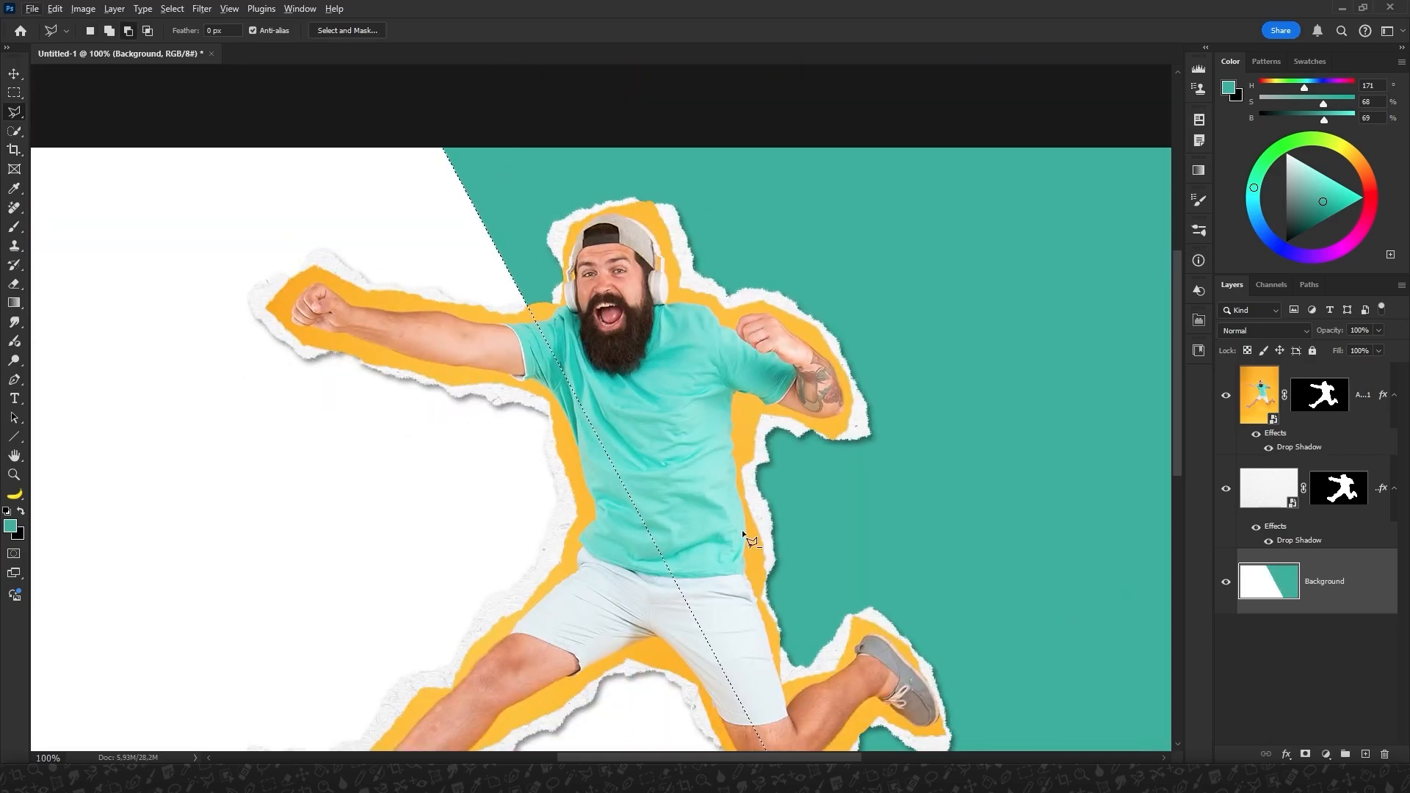
{"action": "key", "text": "i"}
{"action": "key", "text": "alt+i"}
{"action": "key", "text": "Escape"}
{"action": "key", "text": "l"}
{"action": "key", "text": "i"}
{"action": "left_click", "coordinate": [654, 481]}
{"action": "key", "text": "l"}
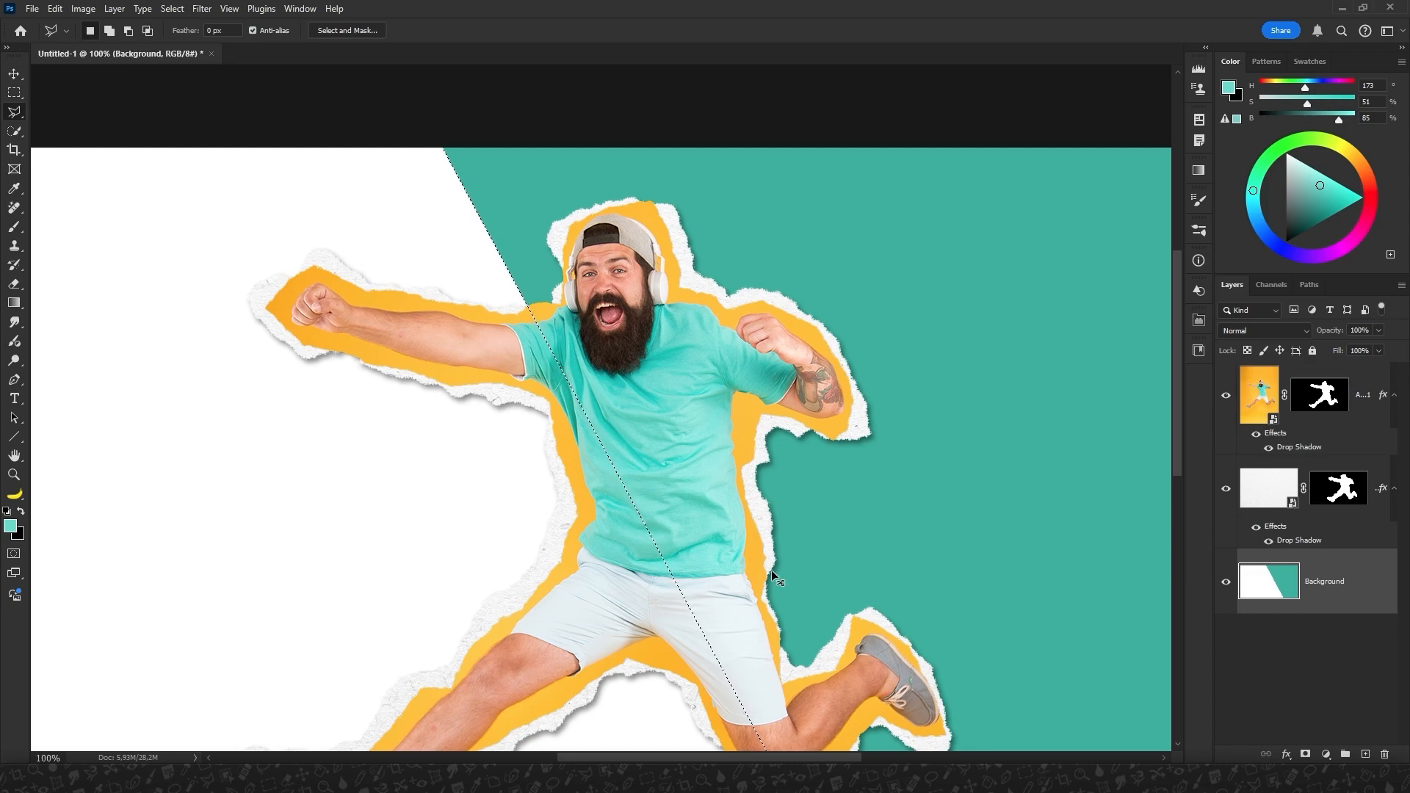
Fill the rest of the background, on the other side of the diagonal, with the lighter teal and deselect.
{"action": "key", "text": "alt+BackSpace"}
{"action": "key", "text": "ctrl+d"}
{"action": "key", "text": "ctrl+minus"}
{"action": "key", "text": "ctrl+minus"}
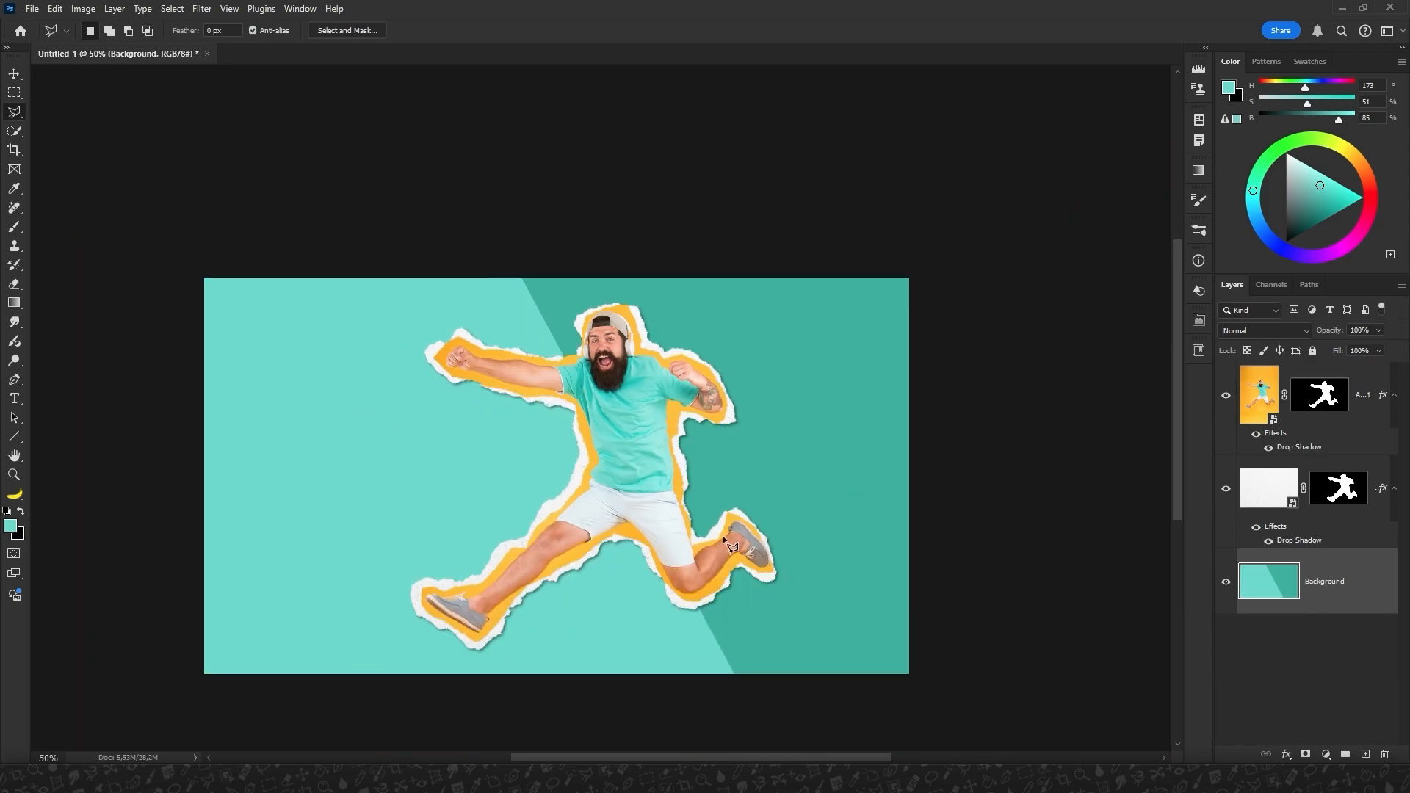
Nudge the two-tone background slightly to the right and fill the exposed strip along its left edge with the lighter teal.
{"action": "key", "text": "v"}
{"action": "key", "text": "shift+Right"}
{"action": "key", "text": "shift+Right"}
{"action": "key", "text": "shift+Right"}
{"action": "key", "text": "shift+Right"}
{"action": "key", "text": "shift+Right"}
{"action": "key", "text": "shift+Right"}
{"action": "key", "text": "shift+Left"}
{"action": "key", "text": "shift+Left"}
{"action": "key", "text": "shift+Left"}
{"action": "key", "text": "shift+Left"}
{"action": "key", "text": "m"}
{"action": "left_click_drag", "start_coordinate": [103, 99], "coordinate": [262, 743]}
{"action": "key", "text": "alt+BackSpace"}
{"action": "key", "text": "ctrl+d"}
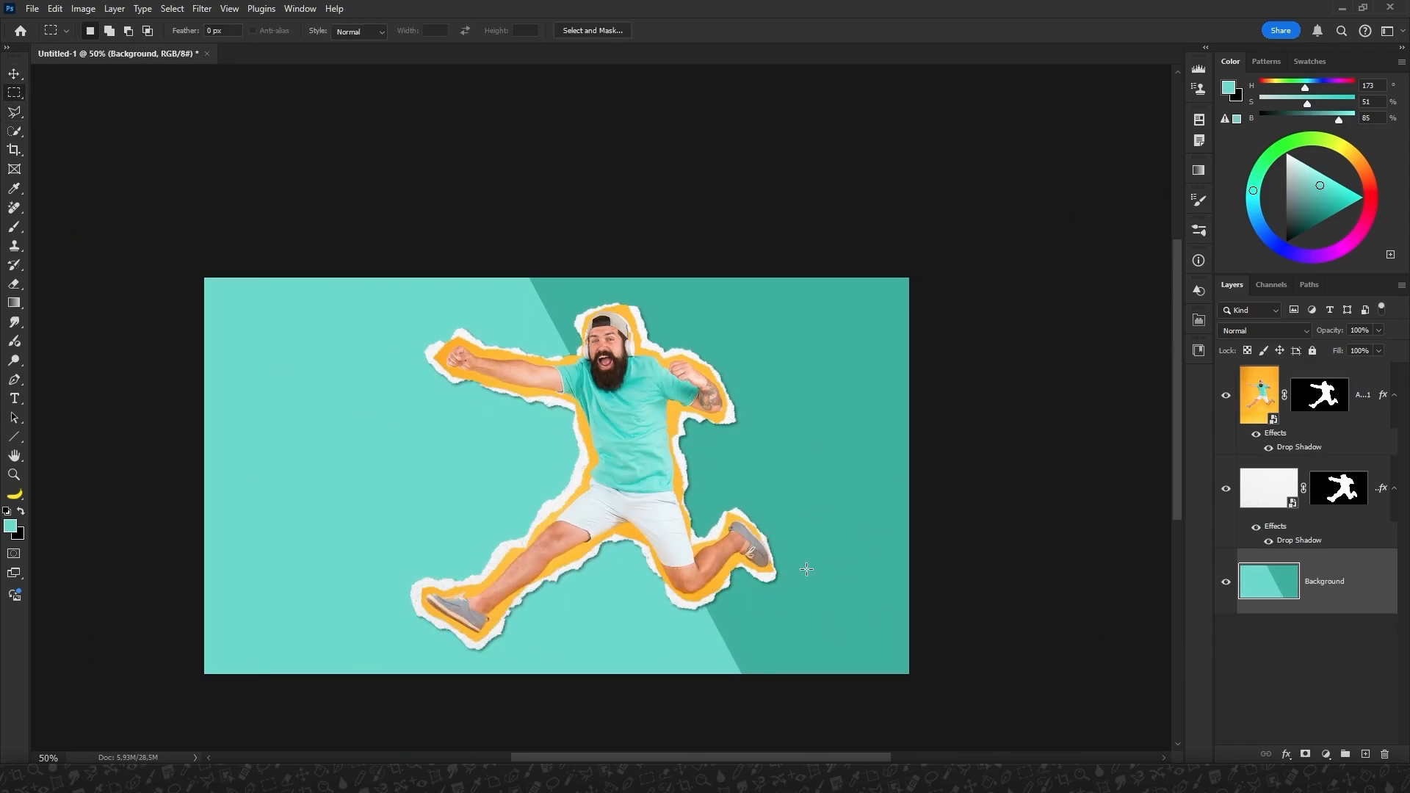
Add the two-line text "CUT OUT" beside the man in the Abolition Regular font, coloured in the darker teal.
{"action": "left_click", "coordinate": [14, 398]}
{"action": "left_click", "coordinate": [331, 429]}
{"action": "left_click", "coordinate": [213, 31]}
{"action": "left_click", "coordinate": [311, 286]}
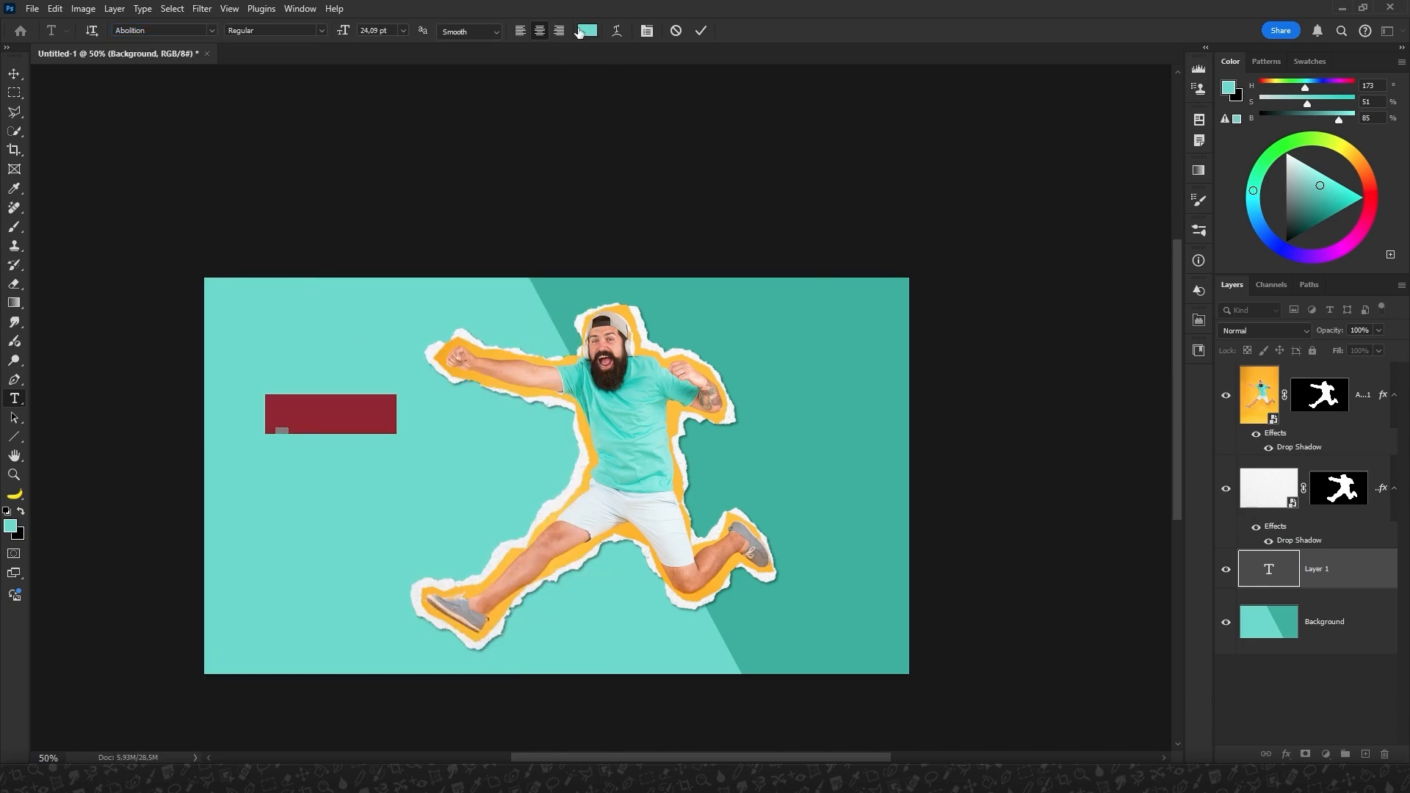
{"action": "left_click", "coordinate": [587, 30]}
{"action": "left_click", "coordinate": [472, 561]}
{"action": "left_click", "coordinate": [669, 488]}
{"action": "type", "text": "CUT"}
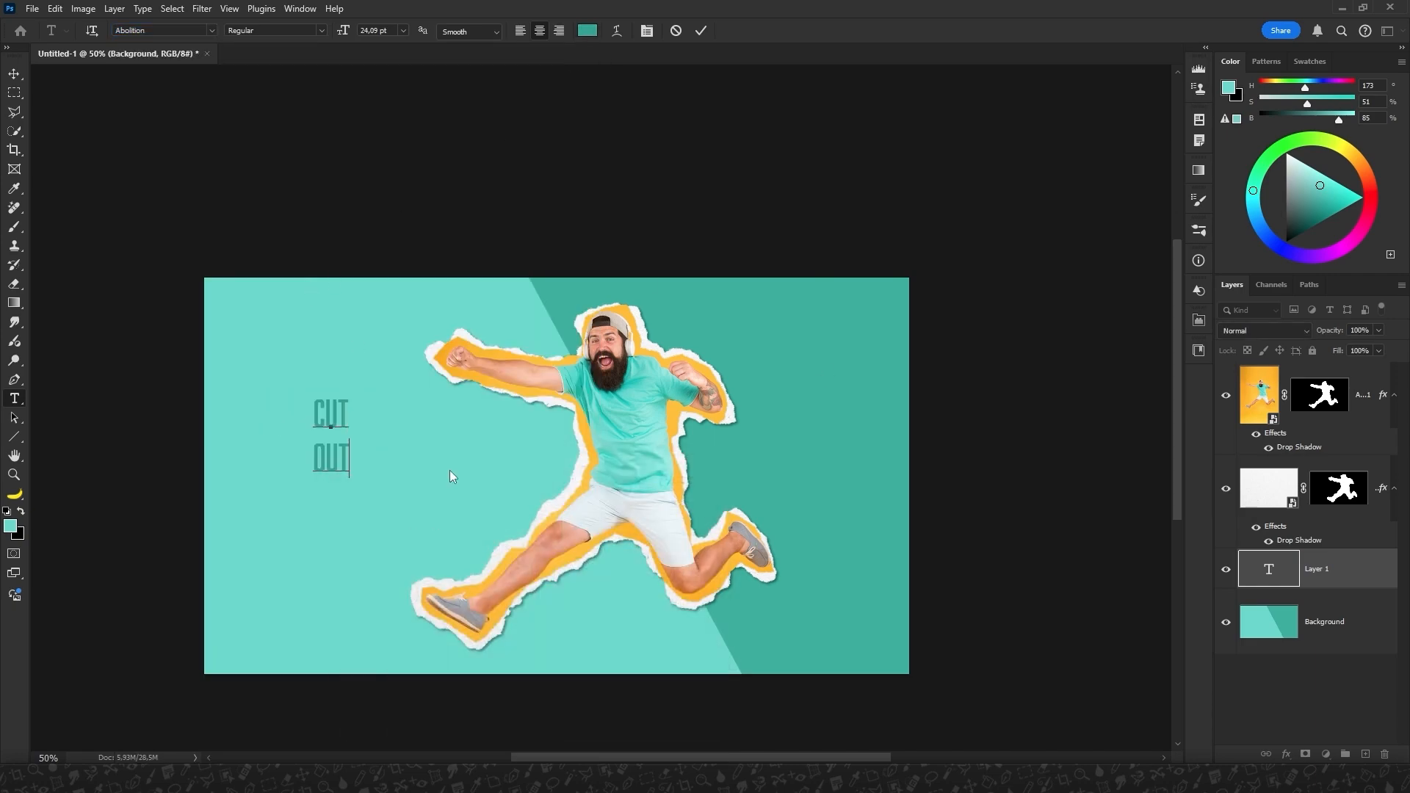
Tighten the leading between the two lines of the CUT OUT text and commit the text.
{"action": "left_click", "coordinate": [300, 9]}
{"action": "left_click", "coordinate": [316, 168]}
{"action": "left_click", "coordinate": [701, 31]}
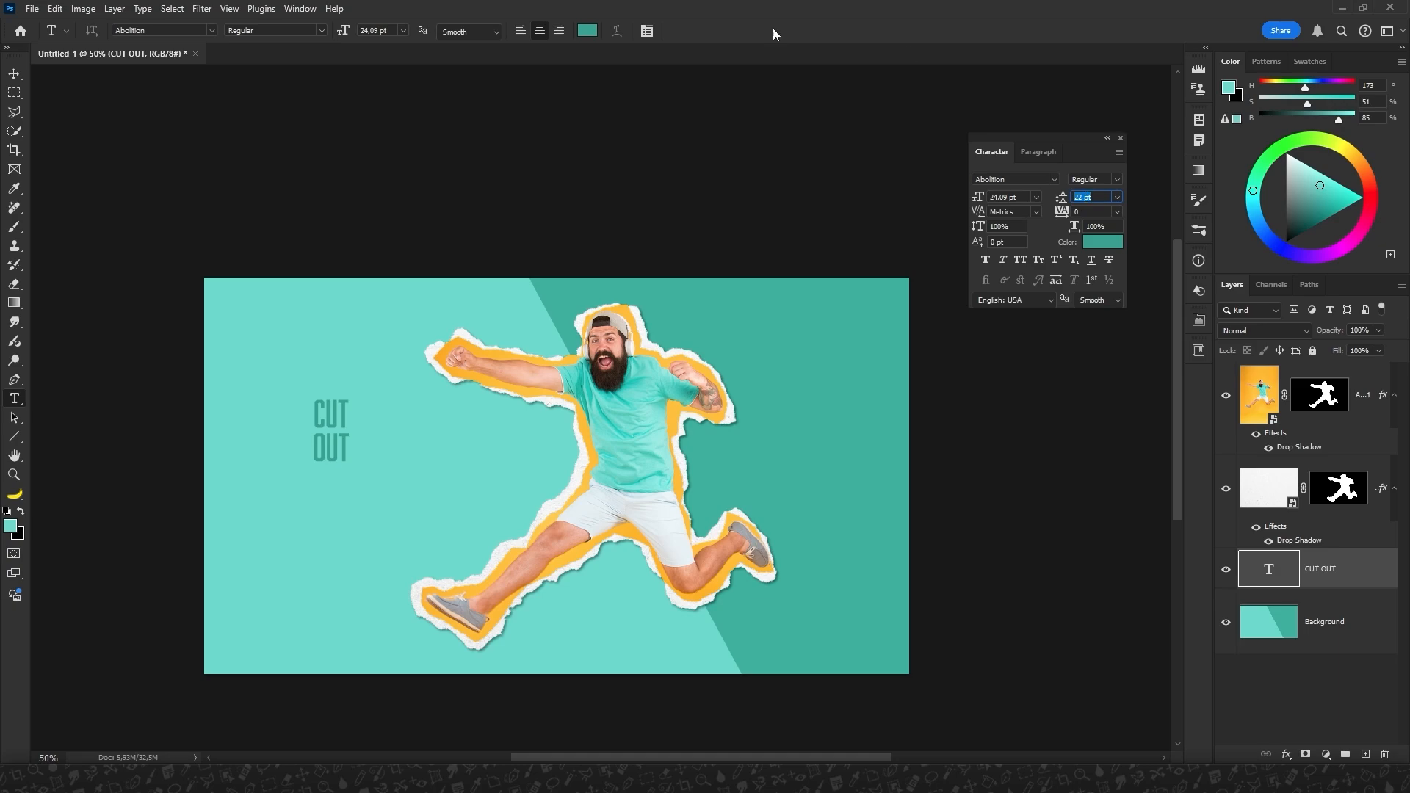
Enlarge the CUT OUT text to about 592%, place it behind the man over the left half, and set its leading to 127 pt.
{"action": "left_click", "coordinate": [14, 75]}
{"action": "key", "text": "ctrl+t"}
{"action": "left_click_drag", "start_coordinate": [350, 468], "coordinate": [500, 576]}
{"action": "left_click_drag", "start_coordinate": [348, 353], "coordinate": [419, 406]}
{"action": "left_click_drag", "start_coordinate": [491, 300], "coordinate": [537, 285]}
{"action": "key", "text": "Return"}
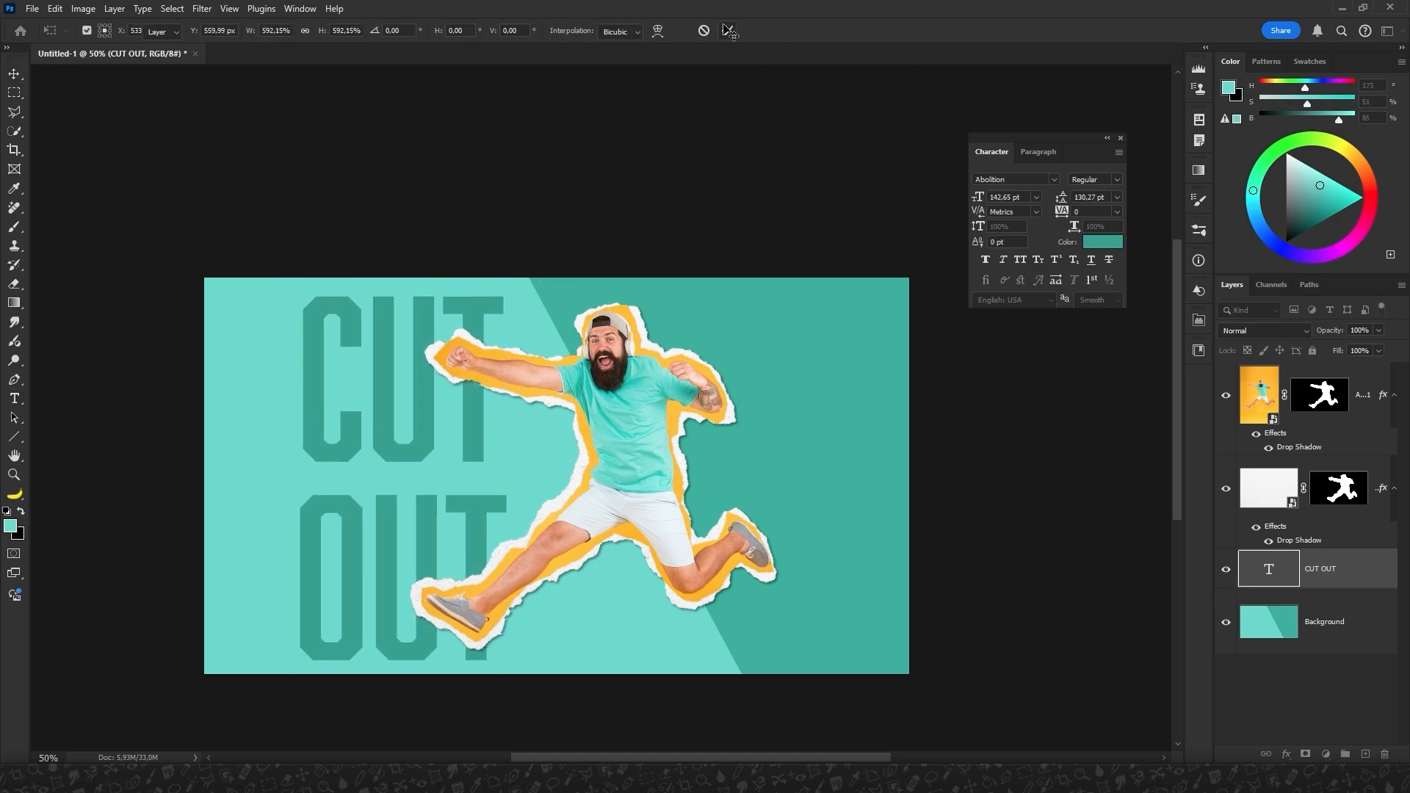
{"action": "left_click_drag", "start_coordinate": [1060, 195], "coordinate": [1046, 196]}
{"action": "left_click_drag", "start_coordinate": [379, 446], "coordinate": [386, 456]}
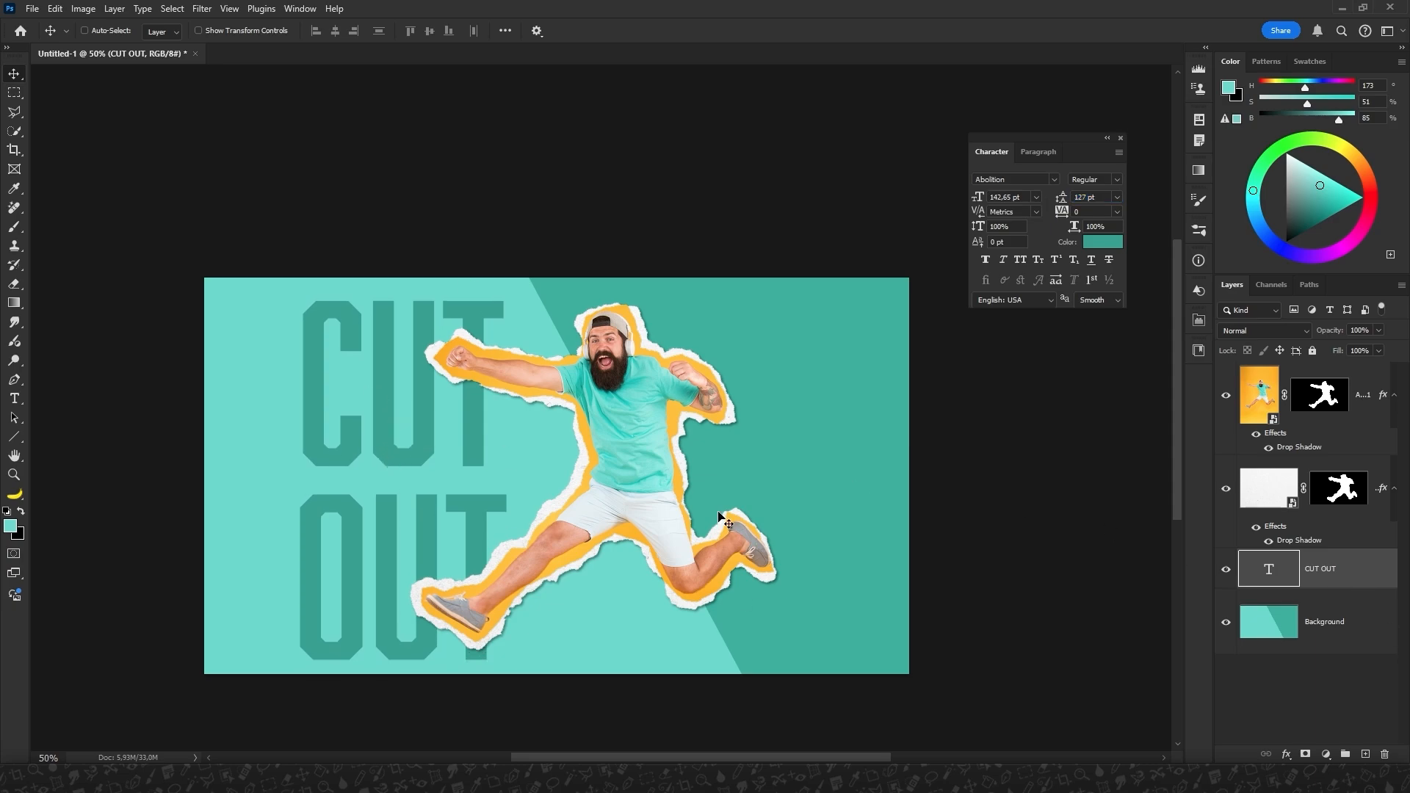
Place the concrete texture AdobeStock_326531433.jpeg as an embedded layer above the text, scaled to about 21% to cover the canvas.
{"action": "left_click", "coordinate": [33, 9]}
{"action": "left_click", "coordinate": [63, 129]}
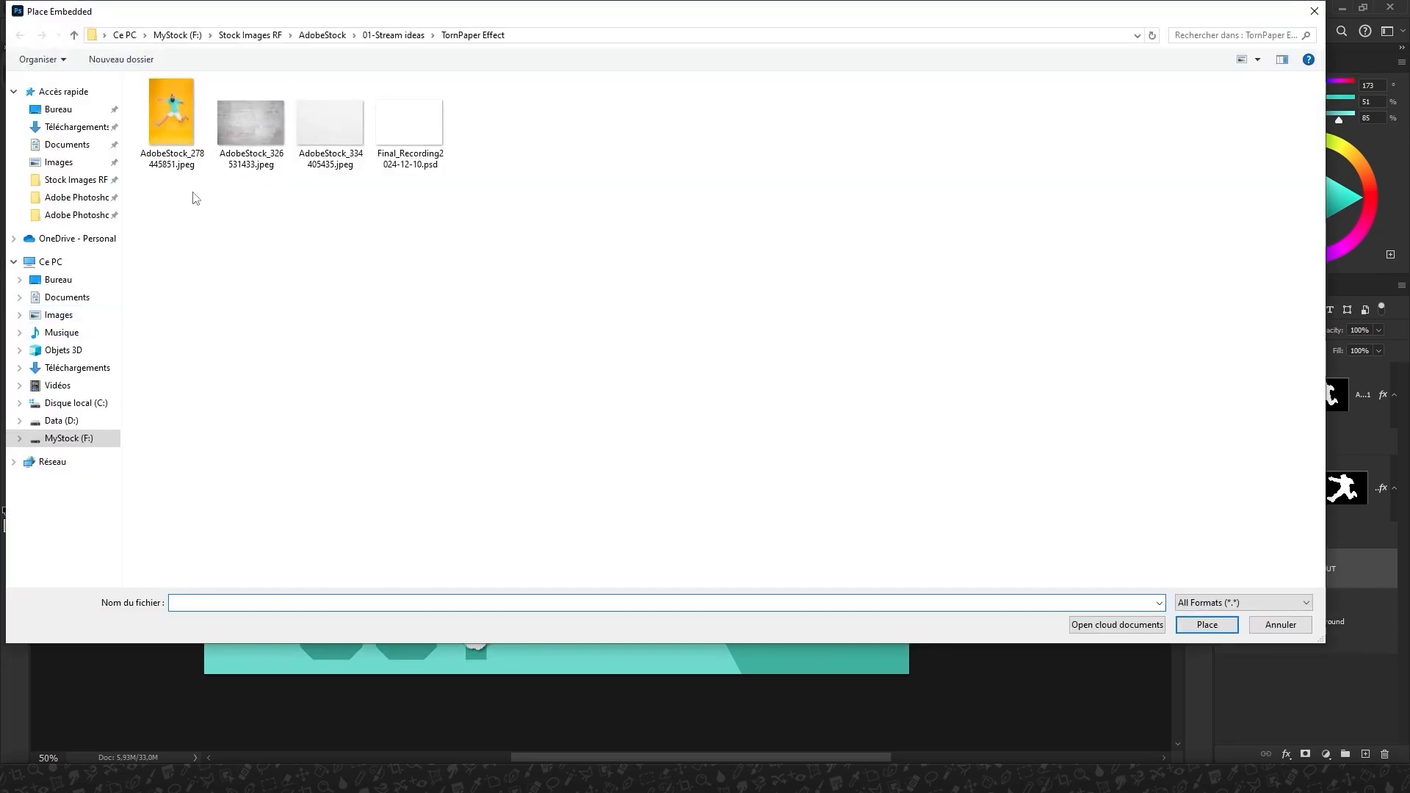
{"action": "double_click", "coordinate": [252, 126]}
{"action": "left_click_drag", "start_coordinate": [854, 278], "coordinate": [931, 226]}
{"action": "key", "text": "Return"}
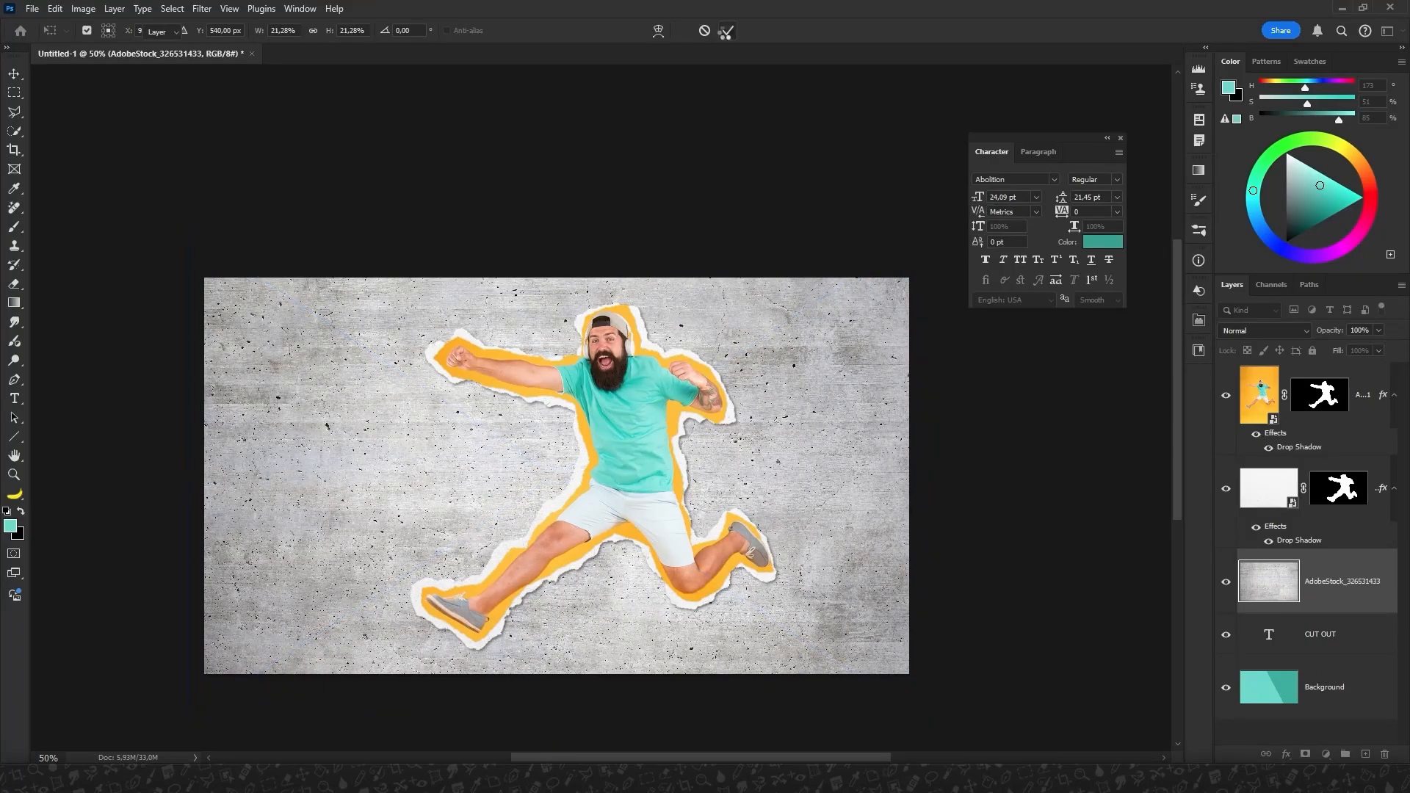
Apply Levels to the concrete texture with input levels of about 115 and 229 and the output black at about 118.
{"action": "key", "text": "ctrl+l"}
{"action": "left_click_drag", "start_coordinate": [567, 315], "coordinate": [658, 318]}
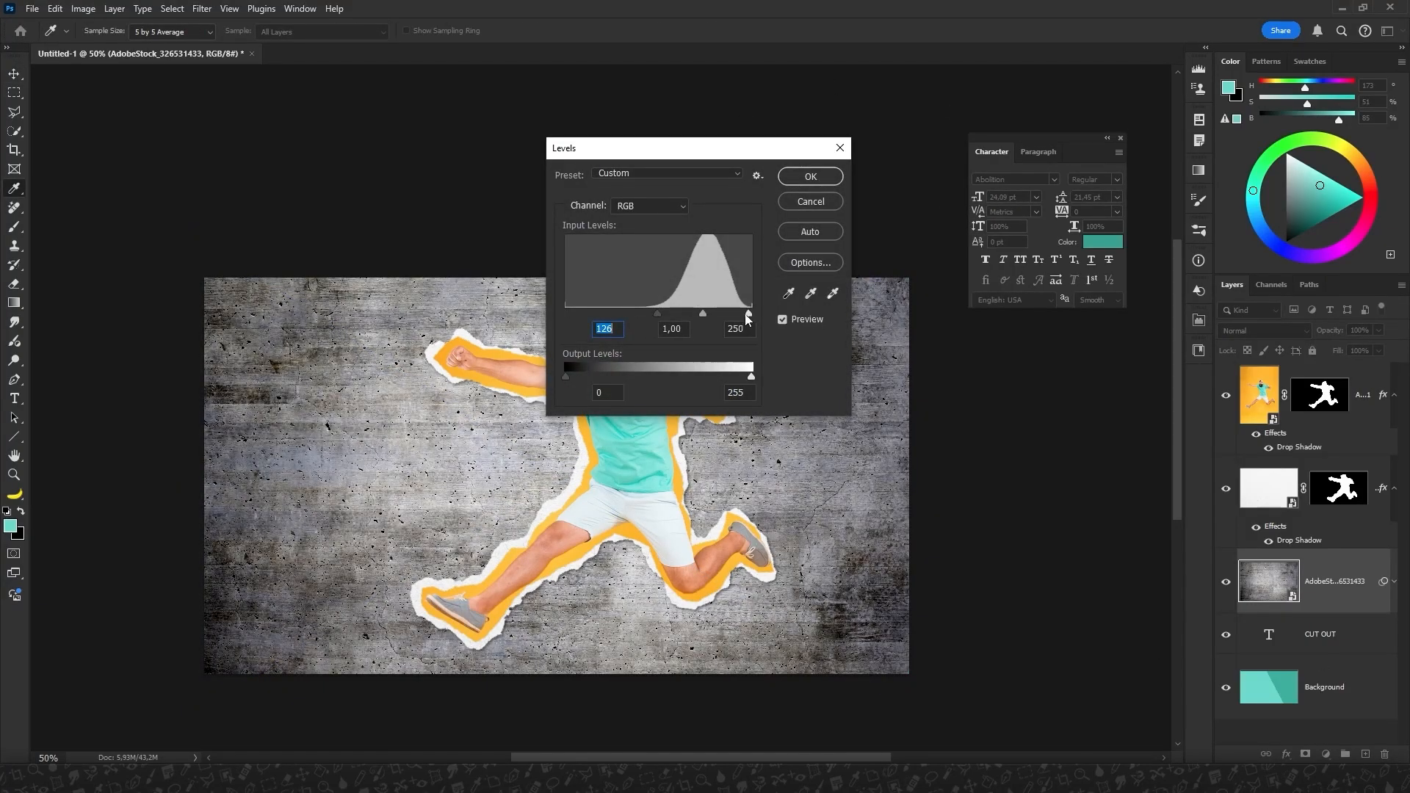
{"action": "left_click_drag", "start_coordinate": [751, 315], "coordinate": [650, 318]}
{"action": "left_click_drag", "start_coordinate": [566, 378], "coordinate": [653, 377]}
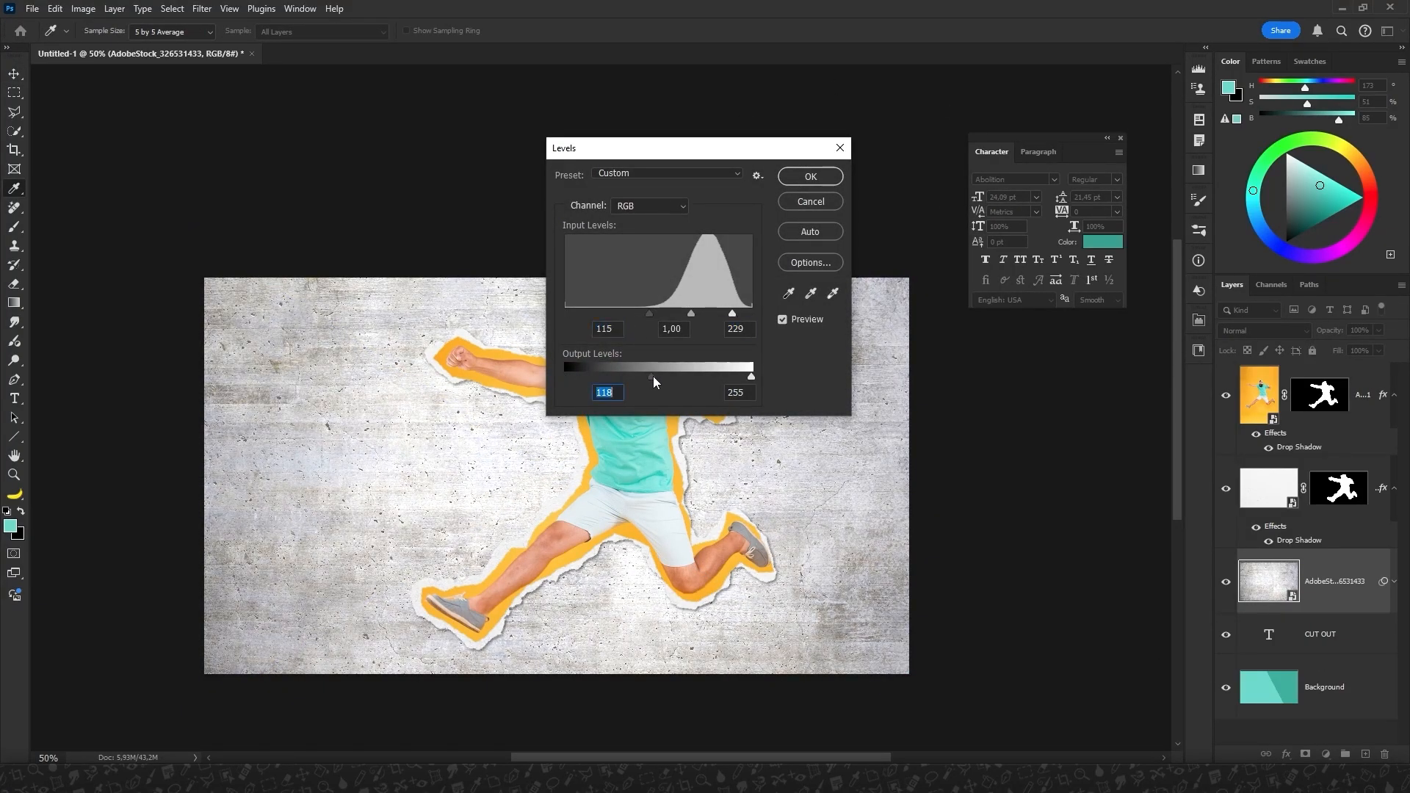
{"action": "left_click", "coordinate": [806, 178]}
Cycle through the blend modes for the concrete texture layer and set it to Divide.
{"action": "left_click", "coordinate": [1257, 331]}
{"action": "left_click", "coordinate": [1246, 357]}
{"action": "scroll", "coordinate": [1238, 334], "scroll_direction": "down", "scroll_amount": 18}
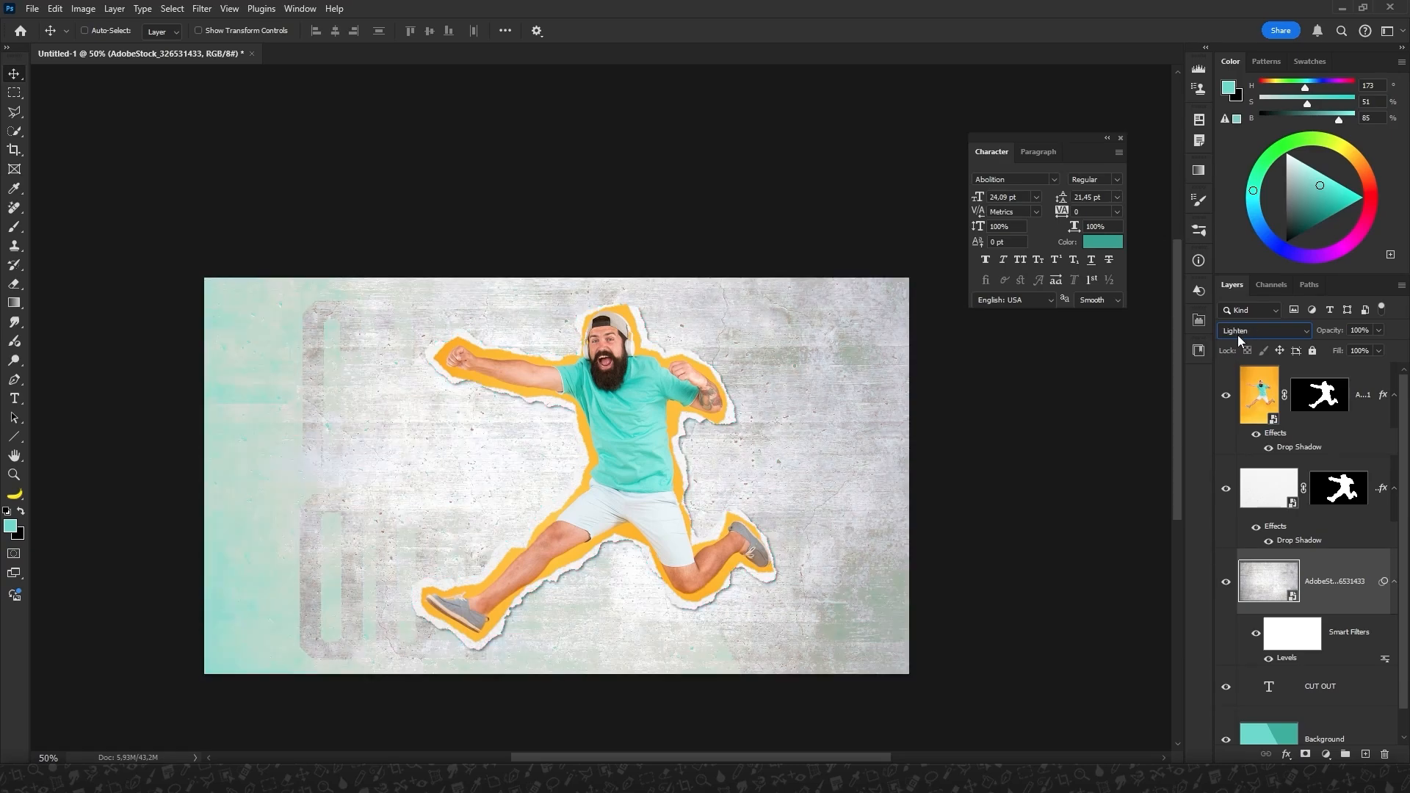
{"action": "scroll", "coordinate": [1236, 335], "scroll_direction": "down", "scroll_amount": 3}
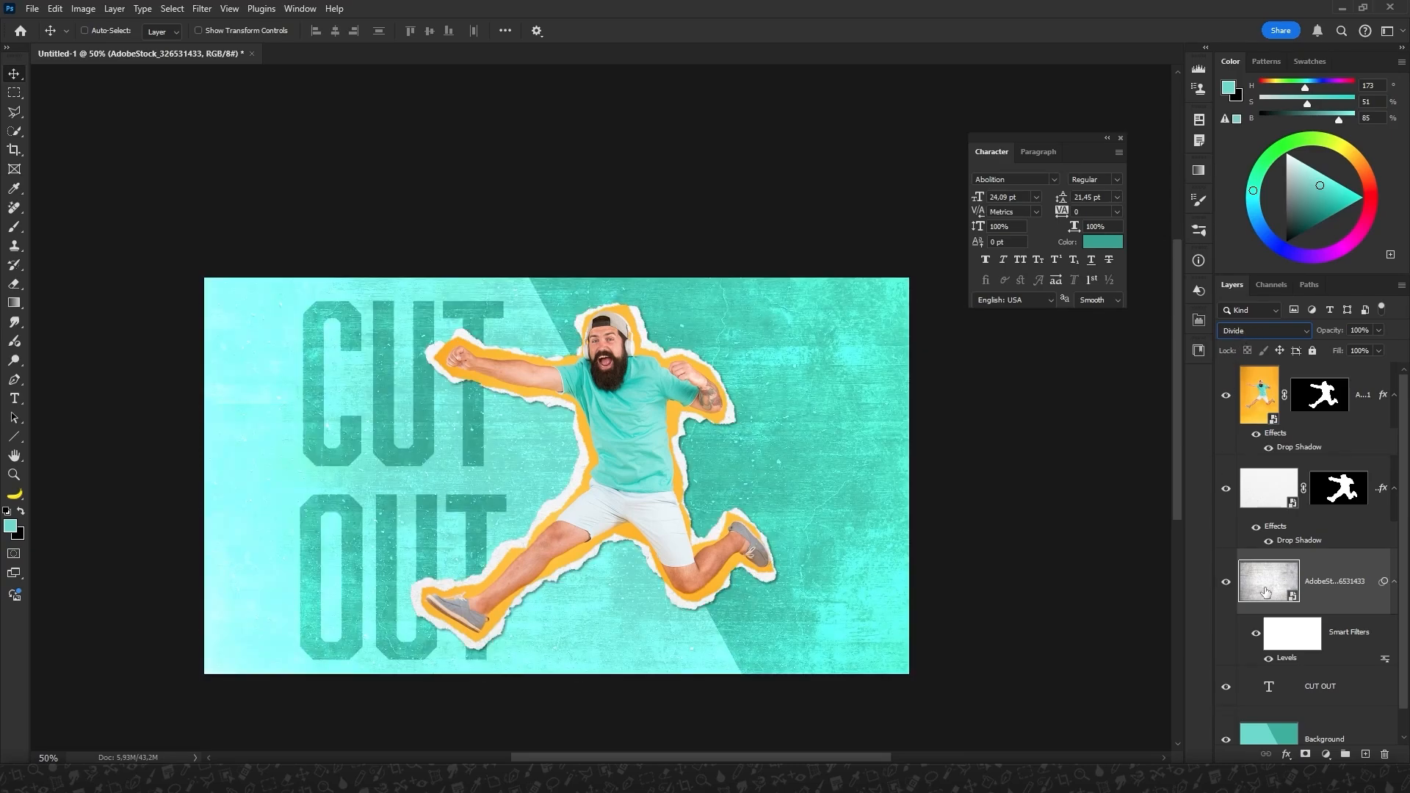
Flip the concrete texture both horizontally and vertically, and lower the layer's fill to 68%.
{"action": "key", "text": "ctrl+t"}
{"action": "left_click", "coordinate": [687, 308]}
{"action": "left_click_drag", "start_coordinate": [397, 211], "coordinate": [841, 661]}
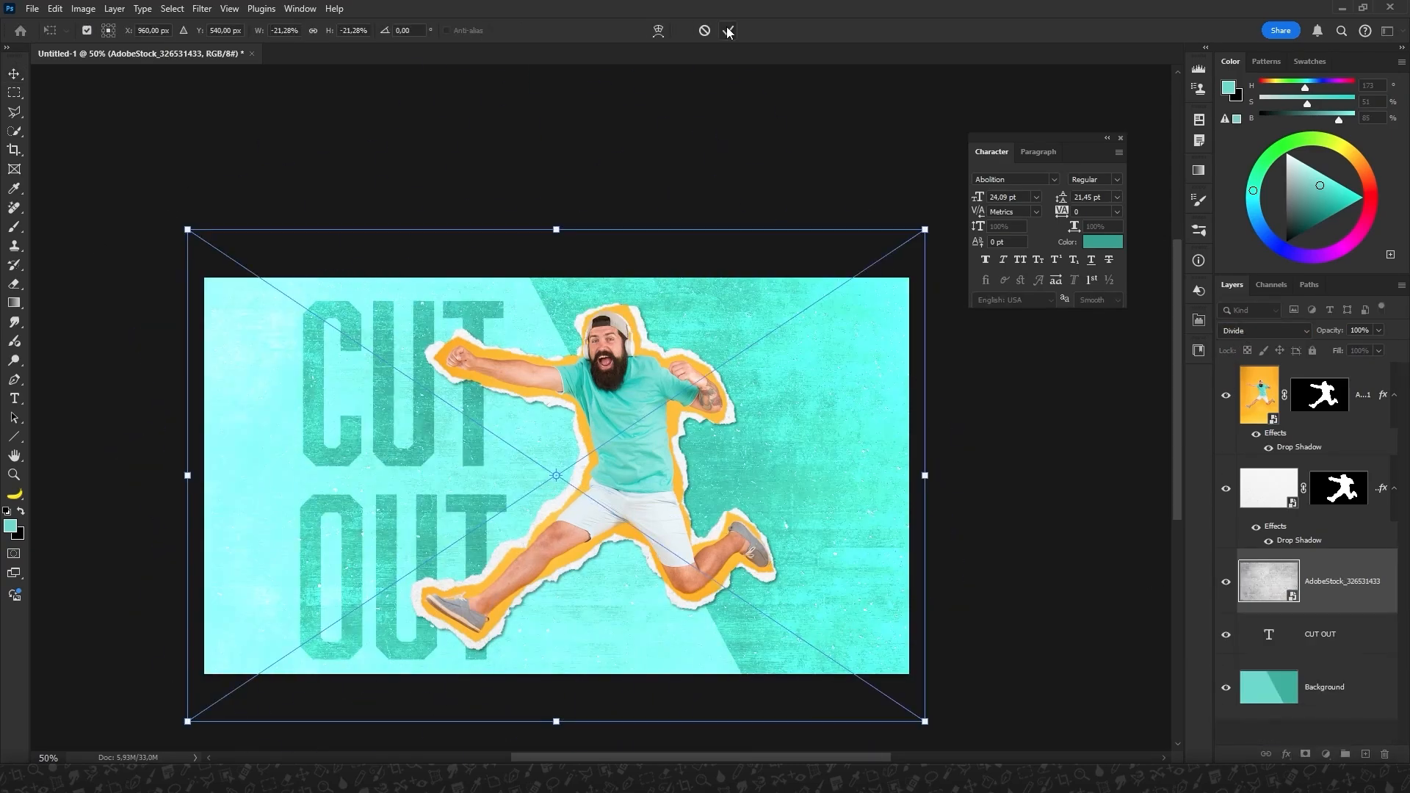
{"action": "left_click", "coordinate": [728, 31]}
{"action": "key", "text": "ctrl+plus"}
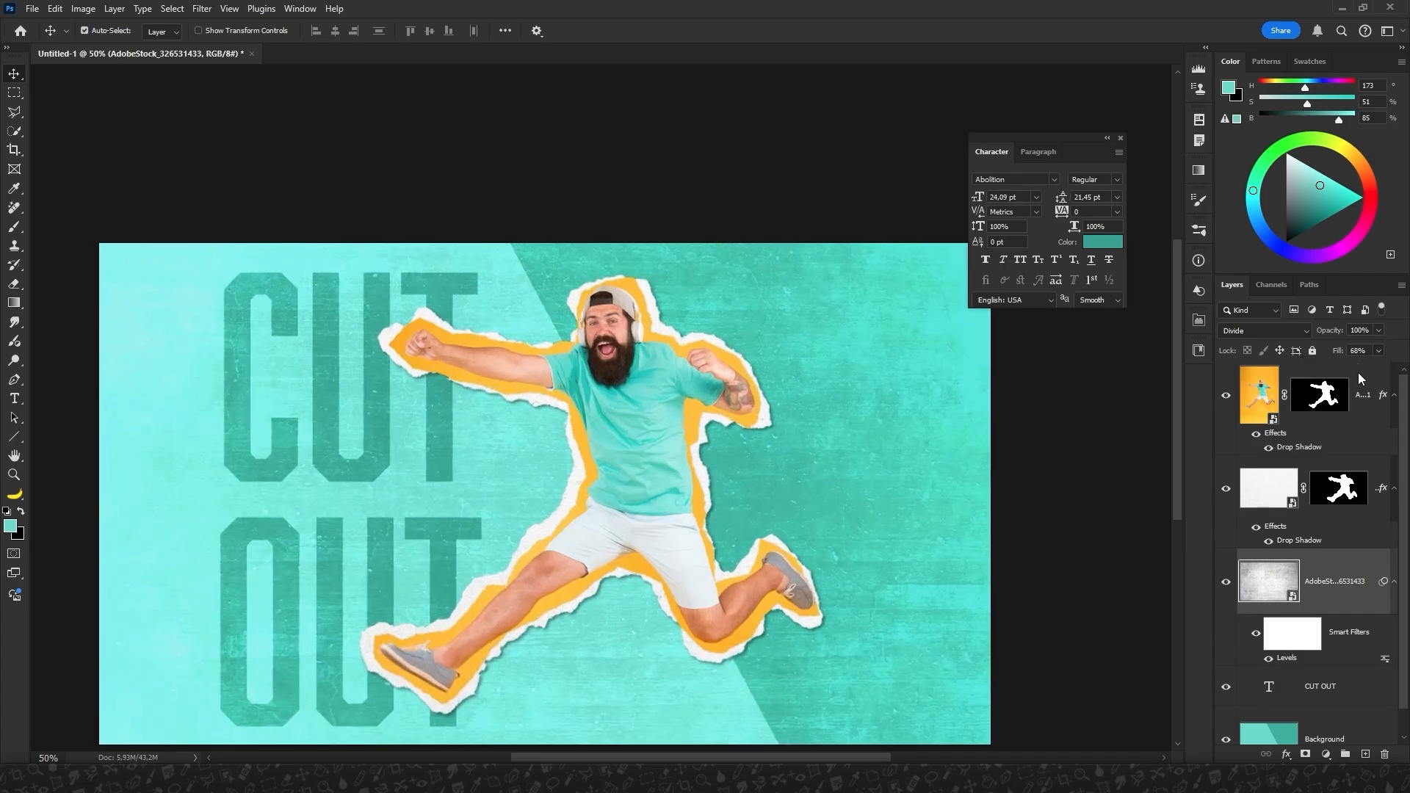
Dock the Character panel, then add a new top layer filled with a shaded teal sampled from the T-shirt.
{"action": "left_click_drag", "start_coordinate": [1073, 146], "coordinate": [1201, 380]}
{"action": "left_click", "coordinate": [1366, 755]}
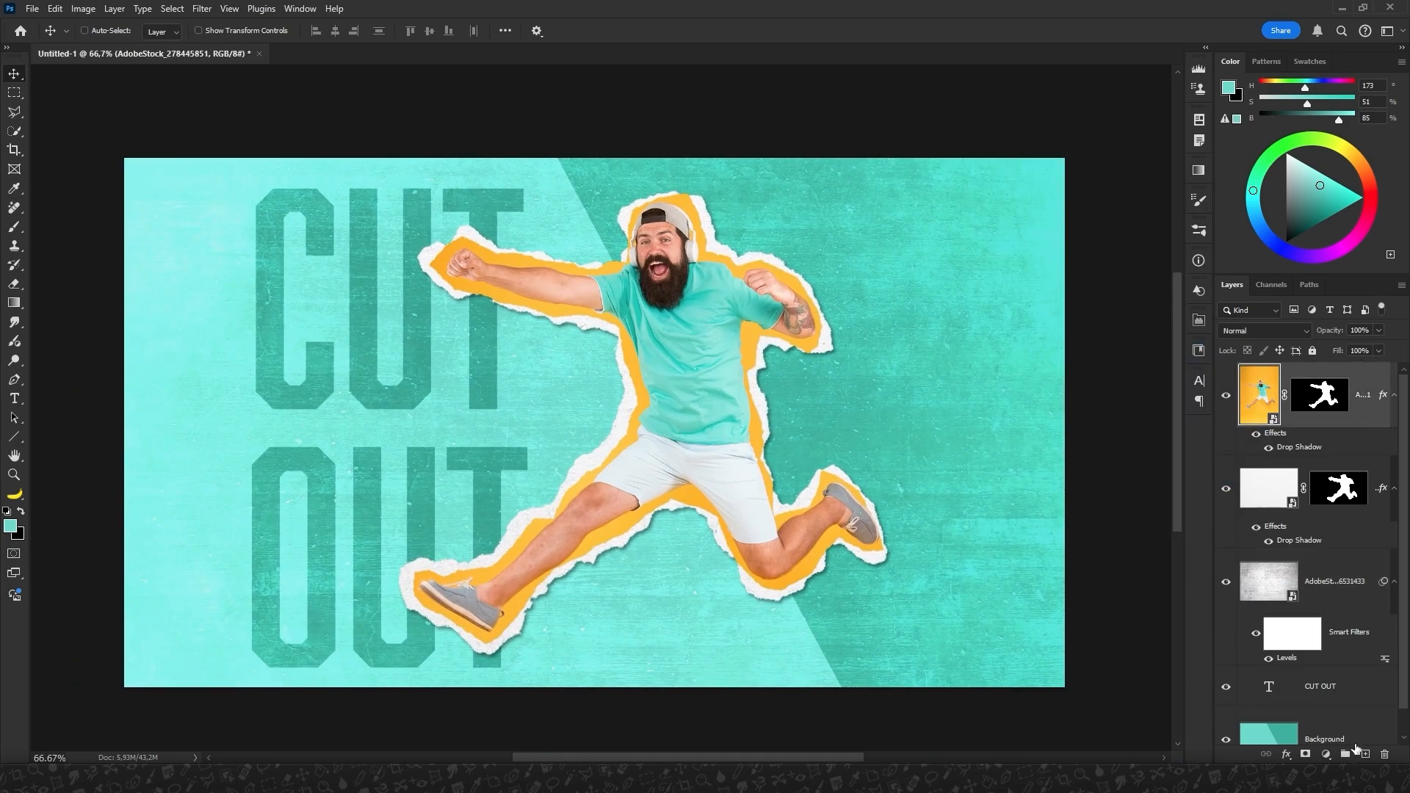
{"action": "key", "text": "i"}
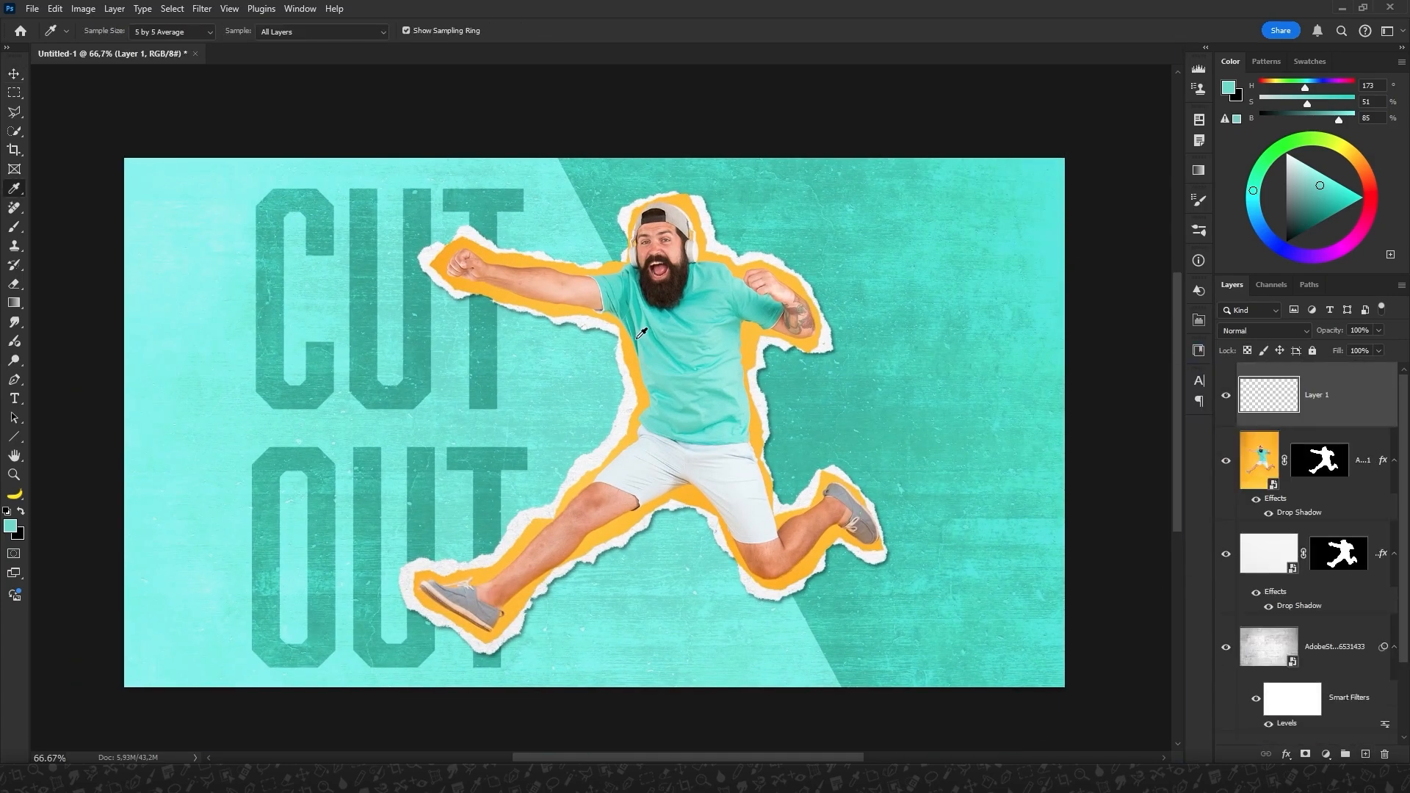
{"action": "left_click", "coordinate": [641, 333]}
{"action": "key", "text": "alt+BackSpace"}
Set the teal fill layer to Multiply at 54% opacity.
{"action": "left_click", "coordinate": [1263, 331]}
{"action": "left_click", "coordinate": [1234, 404]}
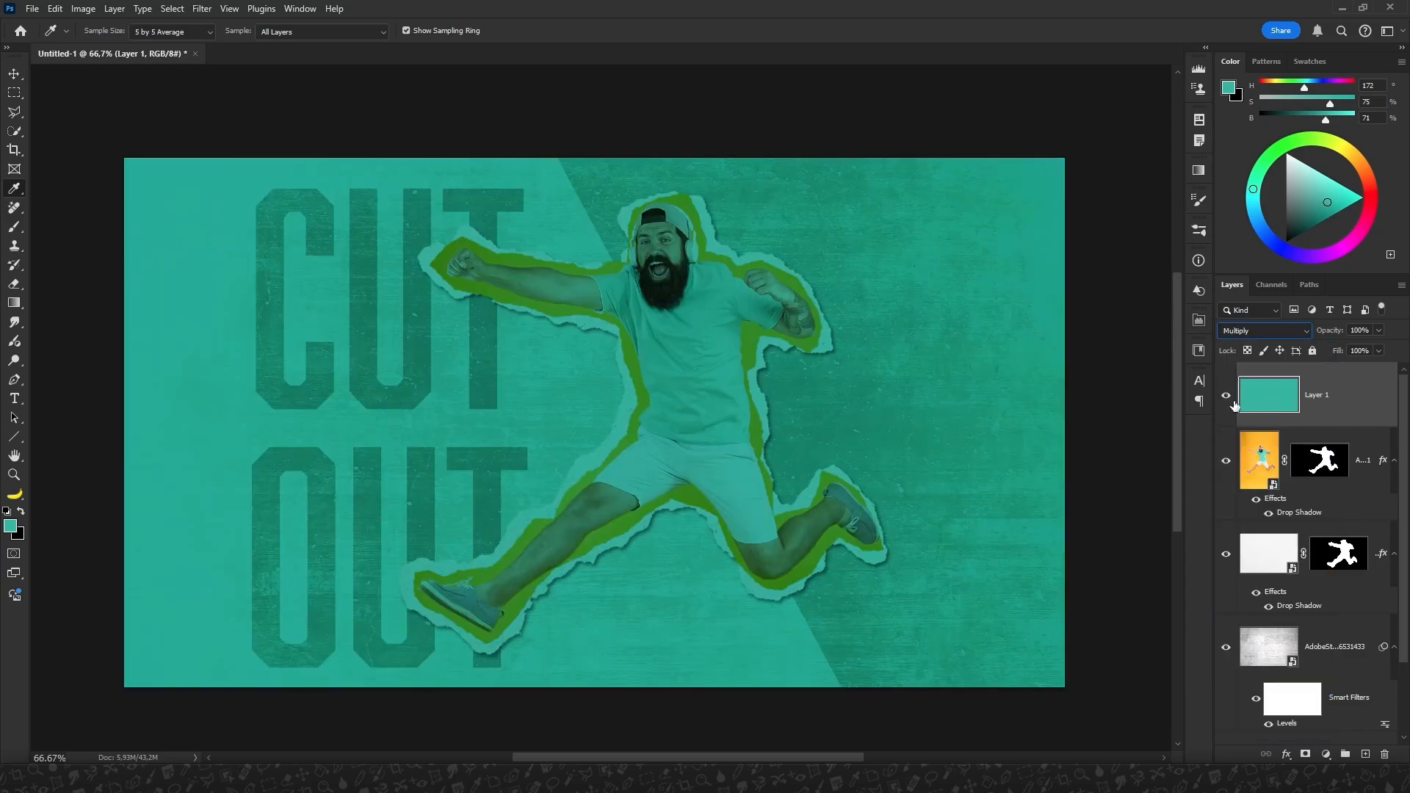
{"action": "left_click_drag", "start_coordinate": [1380, 347], "coordinate": [1348, 351]}
Choose a darker teal of about H 172, S 78, B 50 as the foreground colour and refill the Multiply layer with it.
{"action": "left_click", "coordinate": [13, 526]}
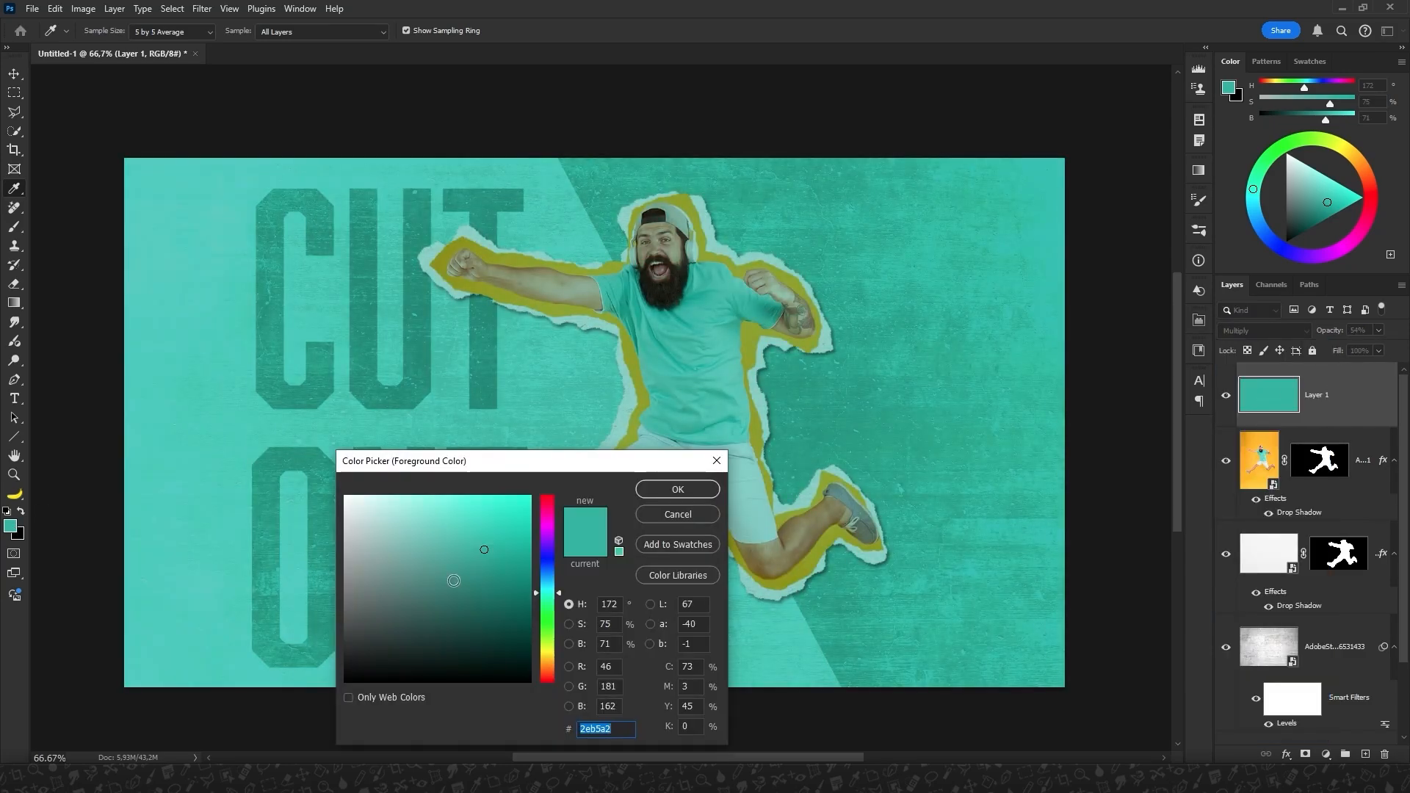
{"action": "left_click", "coordinate": [490, 588]}
{"action": "left_click", "coordinate": [676, 489]}
{"action": "key", "text": "alt+BackSpace"}
Add a layer mask to the teal Multiply layer and choose the Soft Round brush at 900 px with 0% hardness.
{"action": "left_click", "coordinate": [1305, 754]}
{"action": "left_click", "coordinate": [14, 228]}
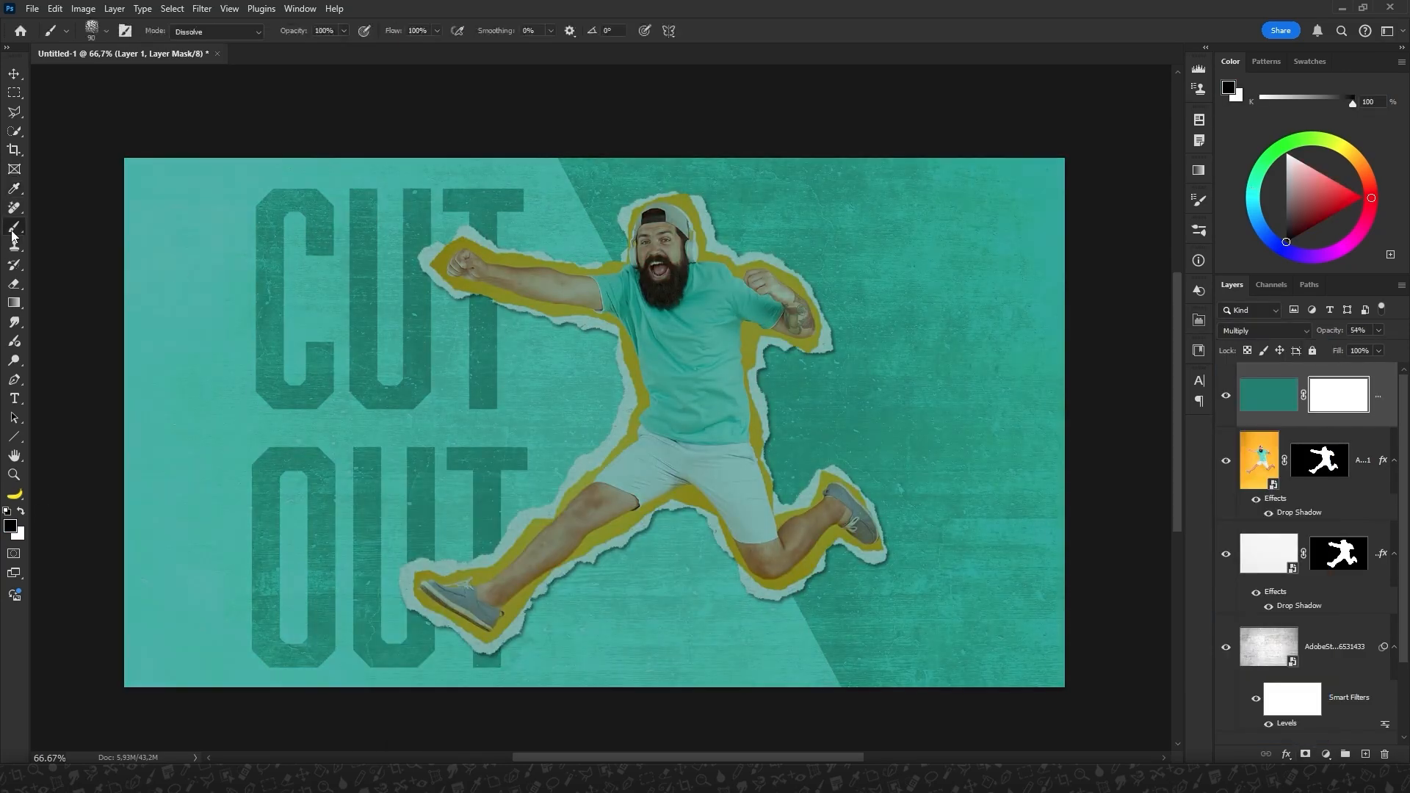
{"action": "left_click", "coordinate": [109, 30]}
{"action": "left_click_drag", "start_coordinate": [569, 270], "coordinate": [572, 186]}
{"action": "double_click", "coordinate": [72, 233]}
{"action": "key", "text": "v"}
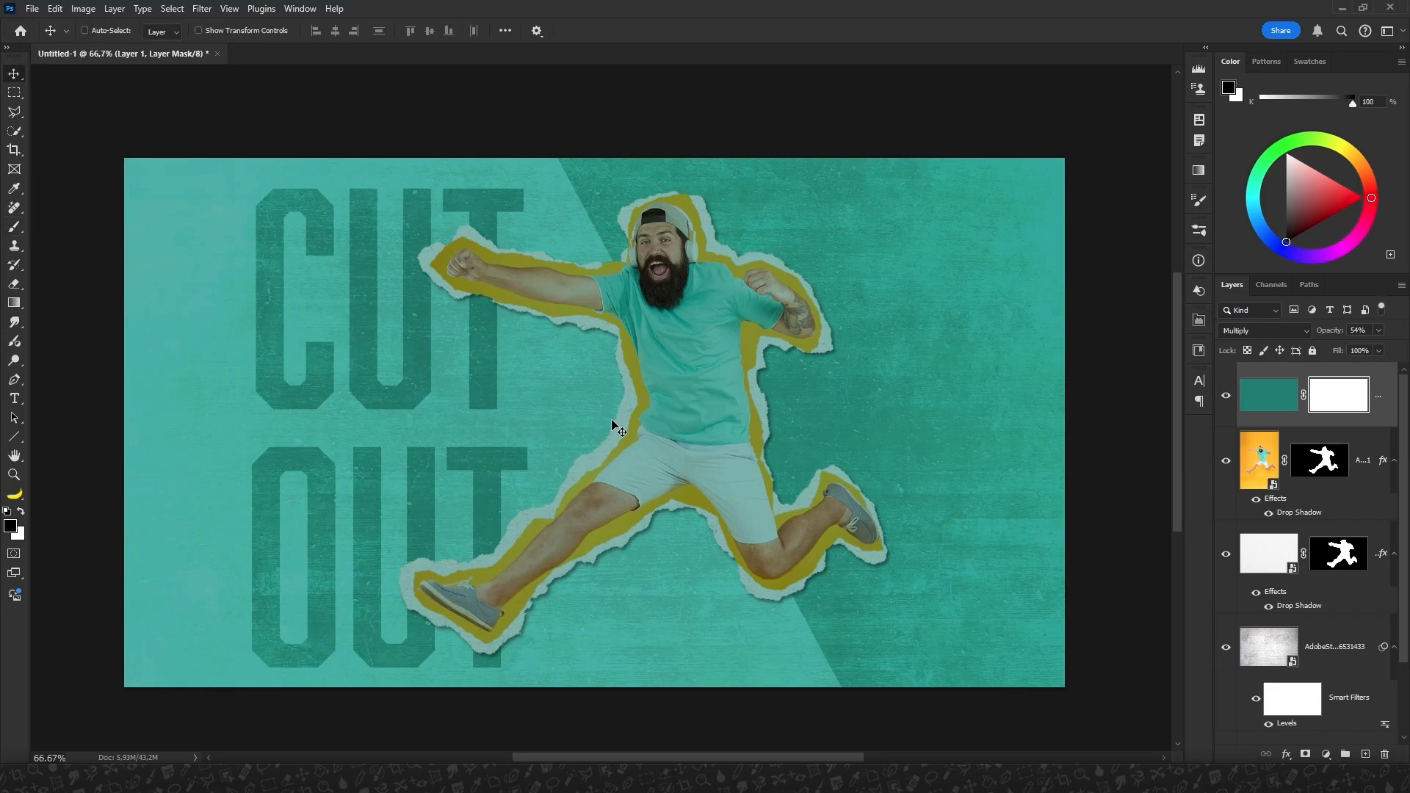
{"action": "key", "text": "b"}
{"action": "key", "text": "]"}
{"action": "key", "text": "]"}
{"action": "key", "text": "]"}
{"action": "key", "text": "]"}
{"action": "key", "text": "]"}
{"action": "key", "text": "]"}
{"action": "key", "text": "]"}
{"action": "key", "text": "]"}
{"action": "key", "text": "]"}
{"action": "key", "text": "]"}
{"action": "key", "text": "]"}
{"action": "key", "text": "]"}
{"action": "right_click", "coordinate": [616, 422]}
{"action": "left_click_drag", "start_coordinate": [655, 257], "coordinate": [654, 264]}
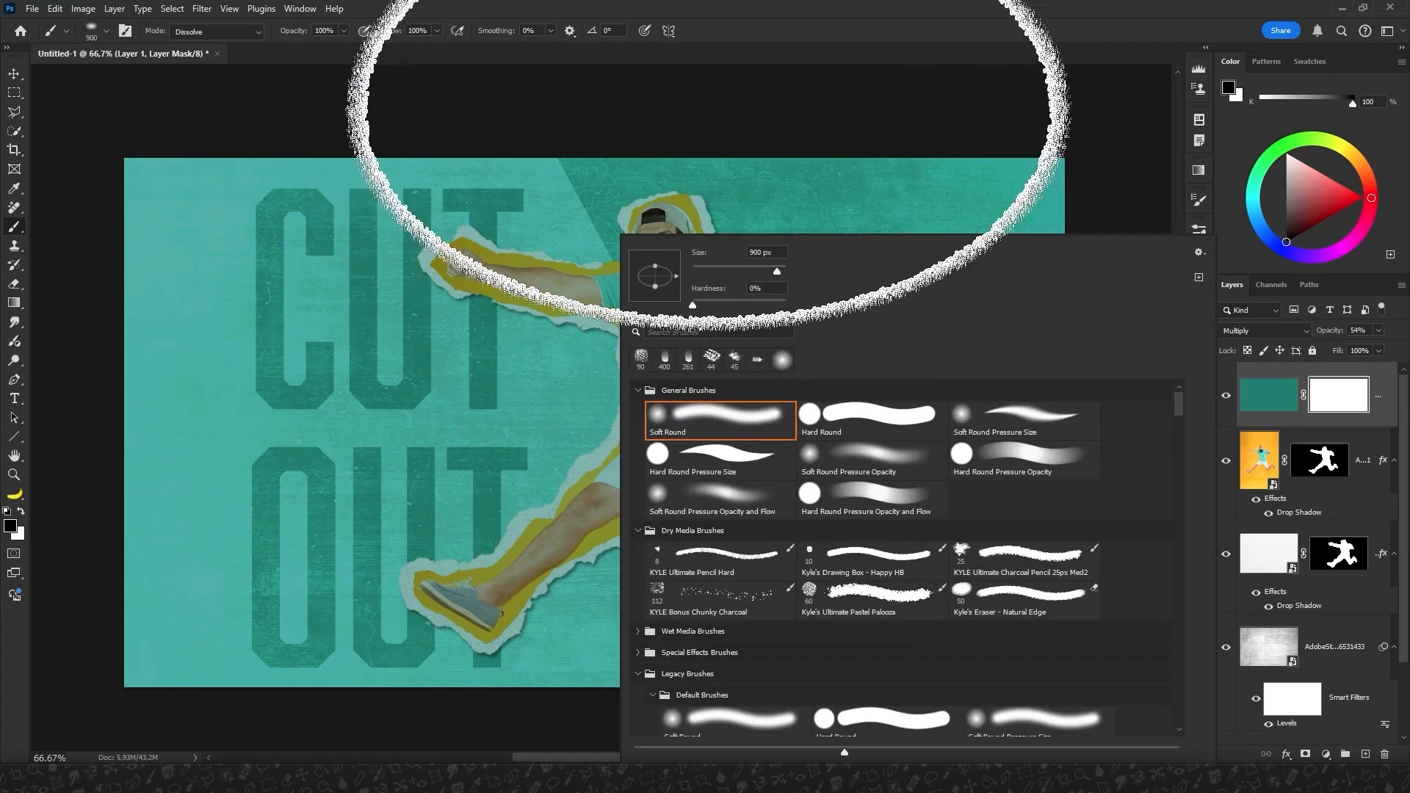
{"action": "left_click", "coordinate": [708, 112]}
{"action": "left_click", "coordinate": [584, 353]}
{"action": "key", "text": "ctrl+z"}
Set the brush mode to Normal and paint the mask black over the man and the canvas centre with a 500 px brush.
{"action": "left_click", "coordinate": [217, 31]}
{"action": "left_click", "coordinate": [192, 34]}
{"action": "mouse_move", "coordinate": [598, 447]}
{"action": "left_mouse_down"}
{"action": "mouse_move", "coordinate": [620, 488]}
{"action": "mouse_move", "coordinate": [503, 555]}
{"action": "mouse_move", "coordinate": [566, 503]}
{"action": "mouse_move", "coordinate": [749, 561]}
{"action": "left_mouse_up"}
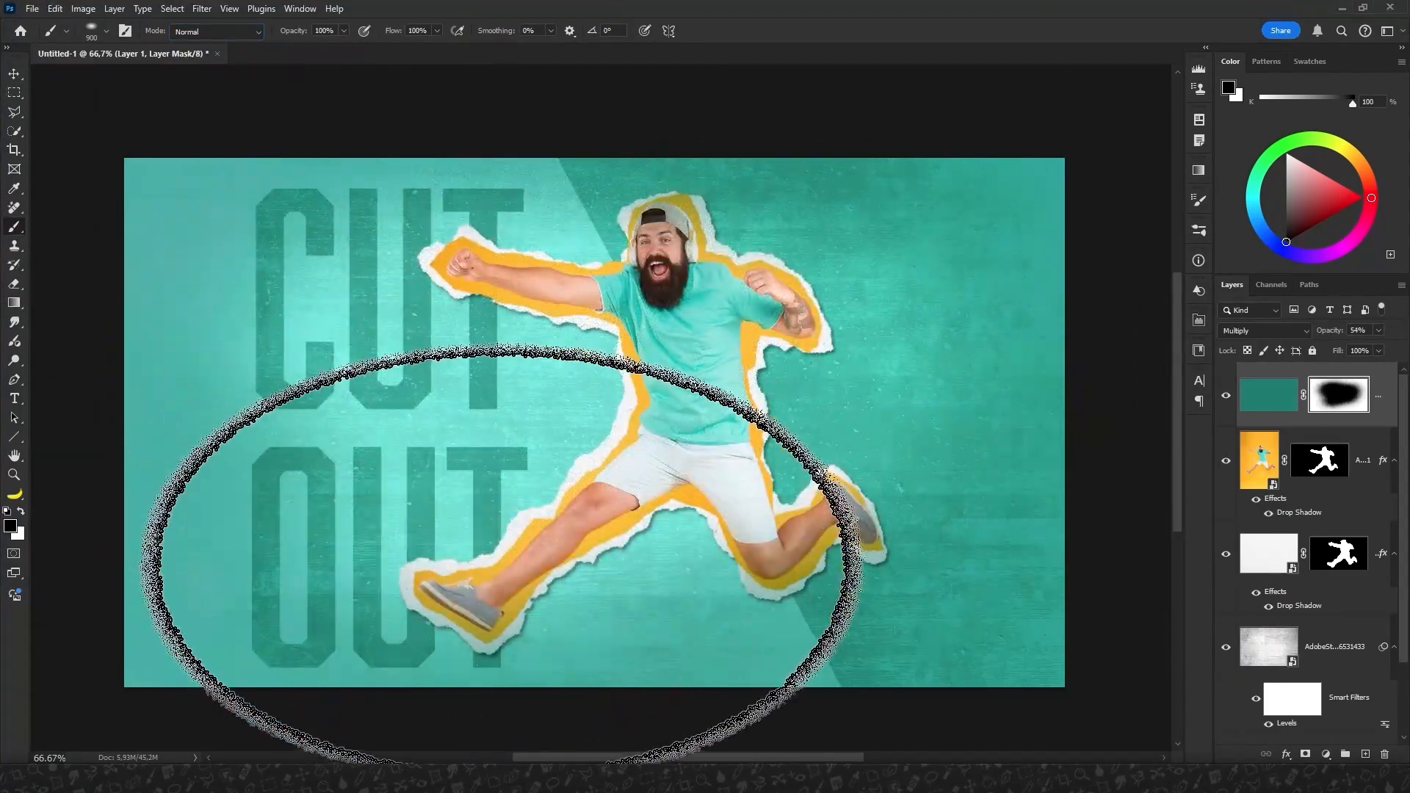
Add a gray-filled layer above the concrete texture as a smart object and set its blend mode to Overlay.
{"action": "left_click", "coordinate": [1326, 652]}
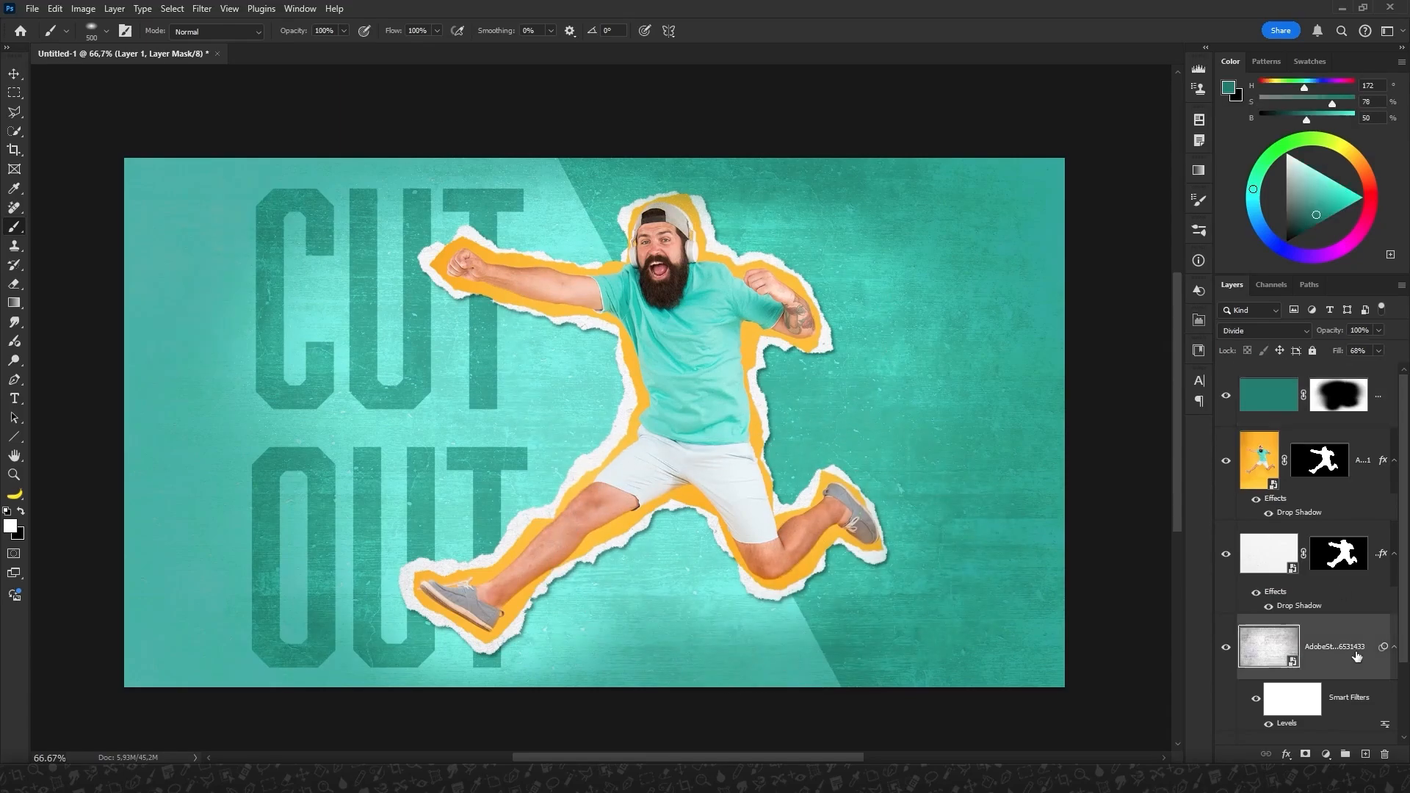
{"action": "key", "text": "ctrl+shift+alt+n"}
{"action": "key", "text": "shift+F5"}
{"action": "key", "text": "Return"}
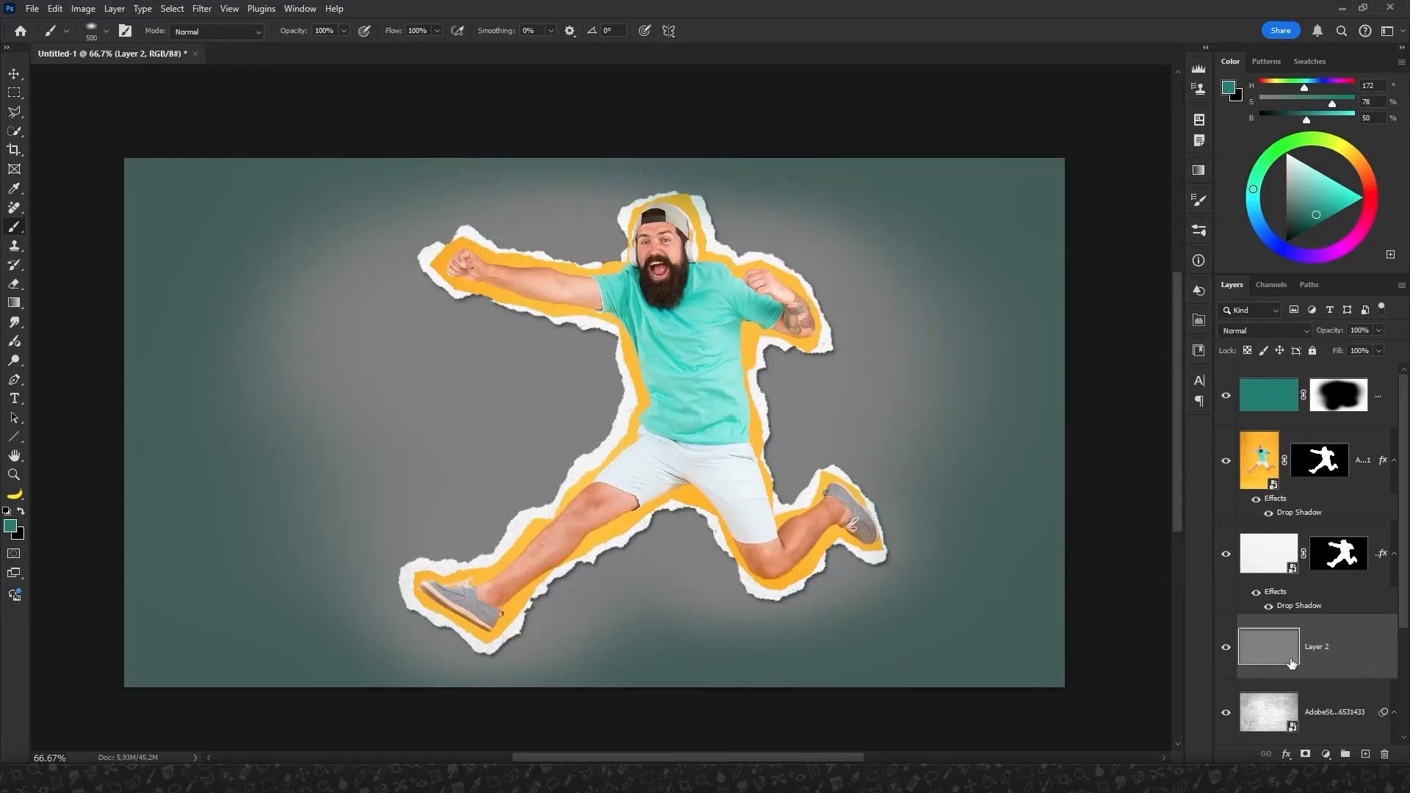
{"action": "left_click", "coordinate": [1234, 330]}
{"action": "left_click", "coordinate": [1238, 534]}
Apply Add Noise to the gray Overlay layer with an amount of 4%, Gaussian distribution and Monochromatic.
{"action": "left_click", "coordinate": [202, 9]}
{"action": "mouse_move", "coordinate": [236, 271]}
{"action": "left_click", "coordinate": [411, 271]}
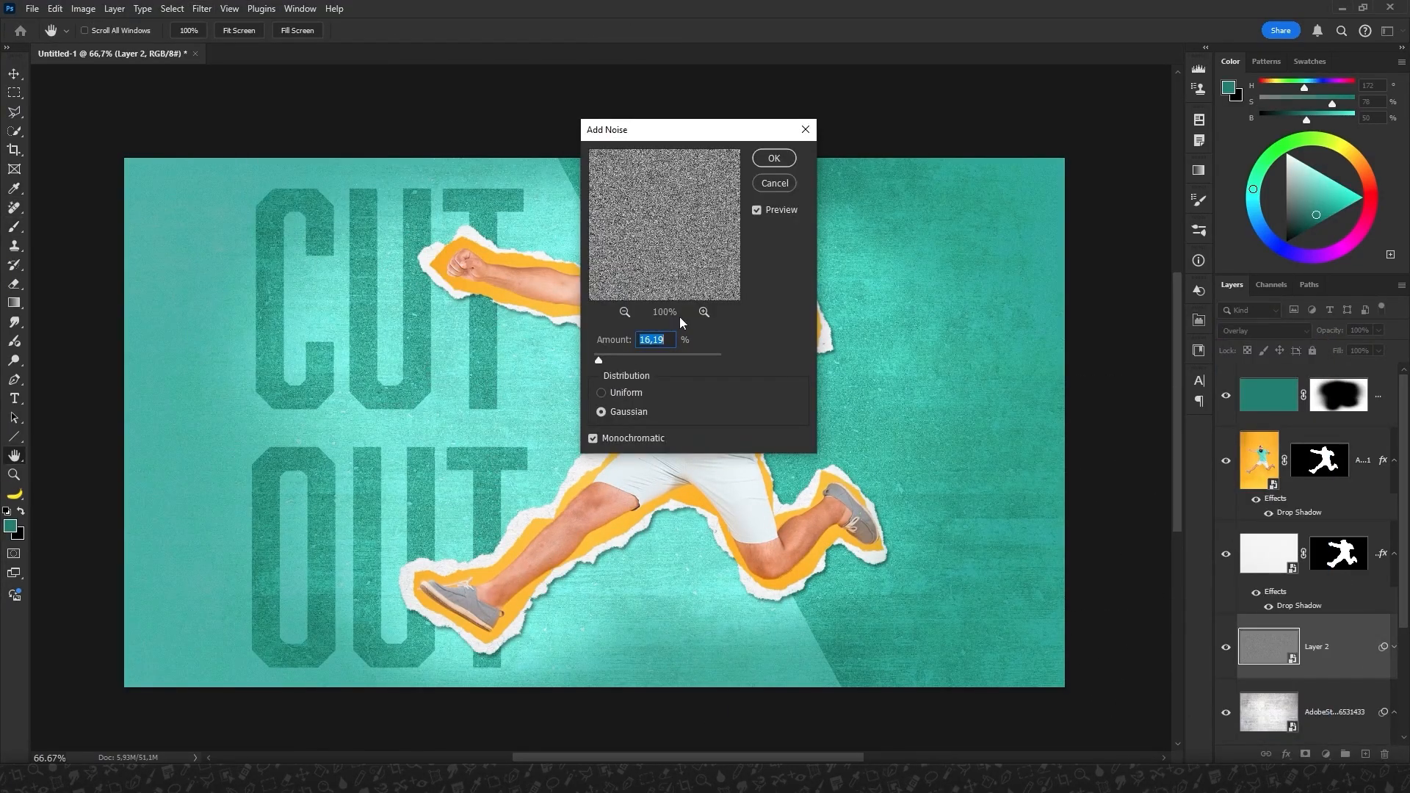
{"action": "key", "text": "ctrl+plus"}
{"action": "type", "text": "4"}
{"action": "key", "text": "Return"}
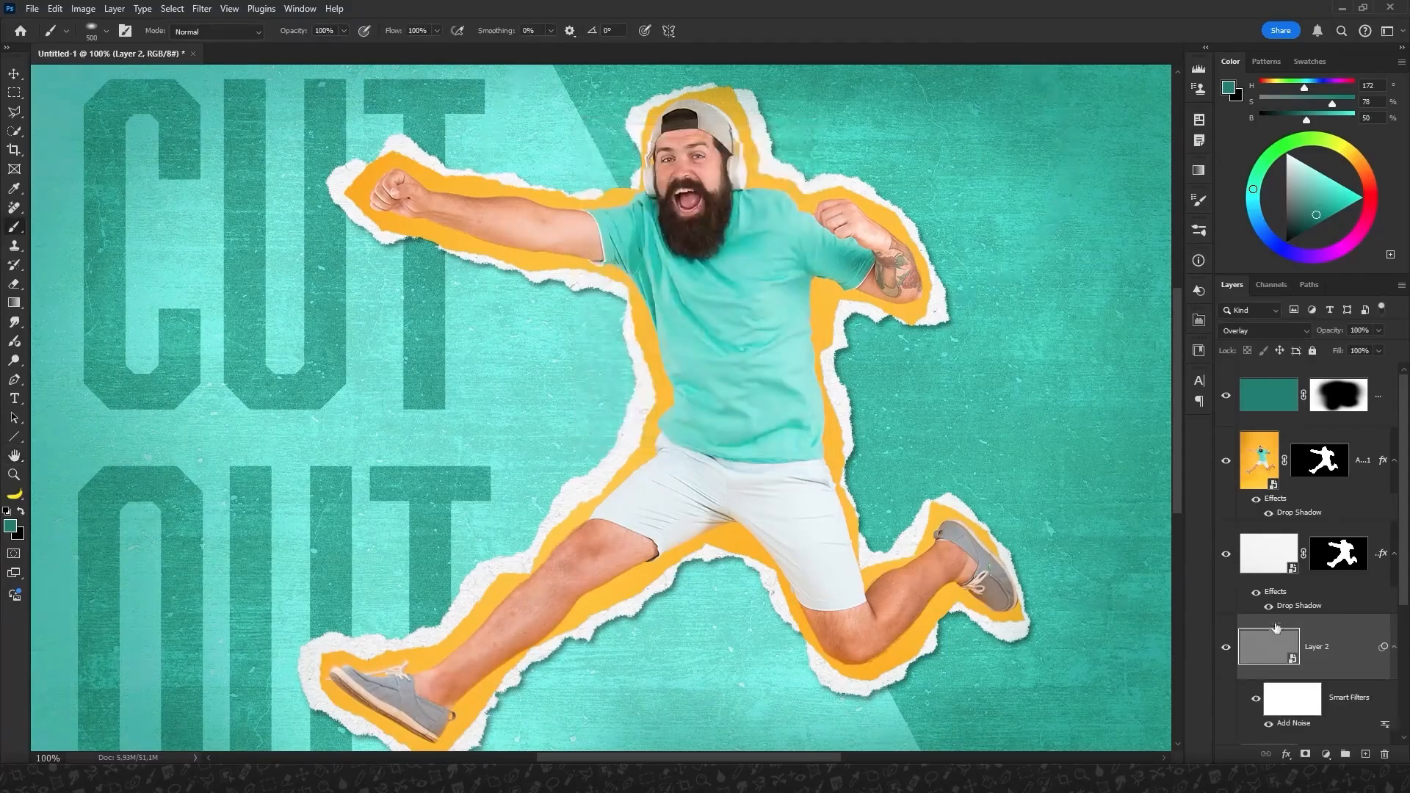
Stamp all visible layers into a new smart-object layer at the top of the layer stack.
{"action": "left_click_drag", "start_coordinate": [1276, 632], "coordinate": [1319, 589]}
{"action": "key", "text": "ctrl+minus"}
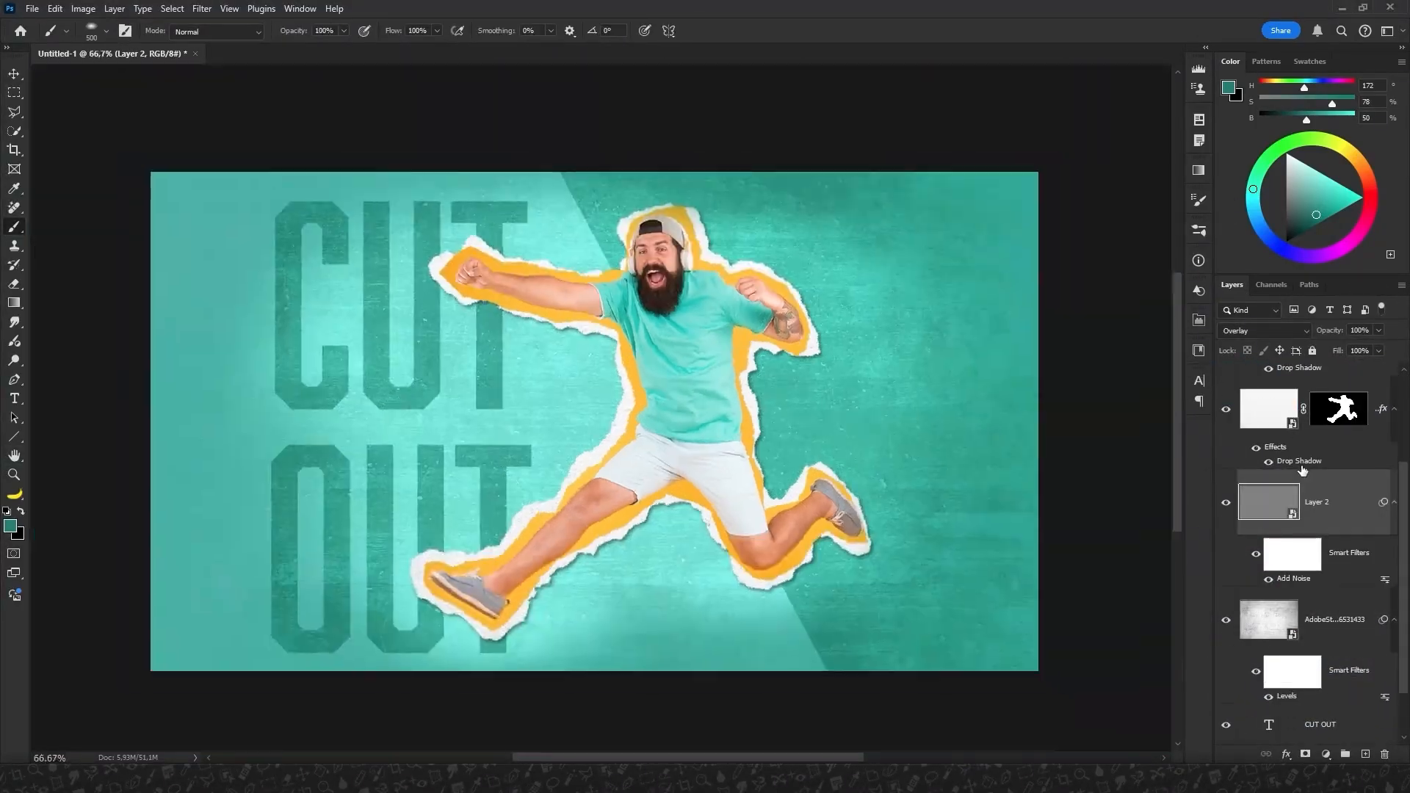
{"action": "key", "text": "ctrl+minus"}
{"action": "scroll", "coordinate": [1302, 470], "scroll_direction": "up", "scroll_amount": 3}
{"action": "key", "text": "ctrl+shift+alt+e"}
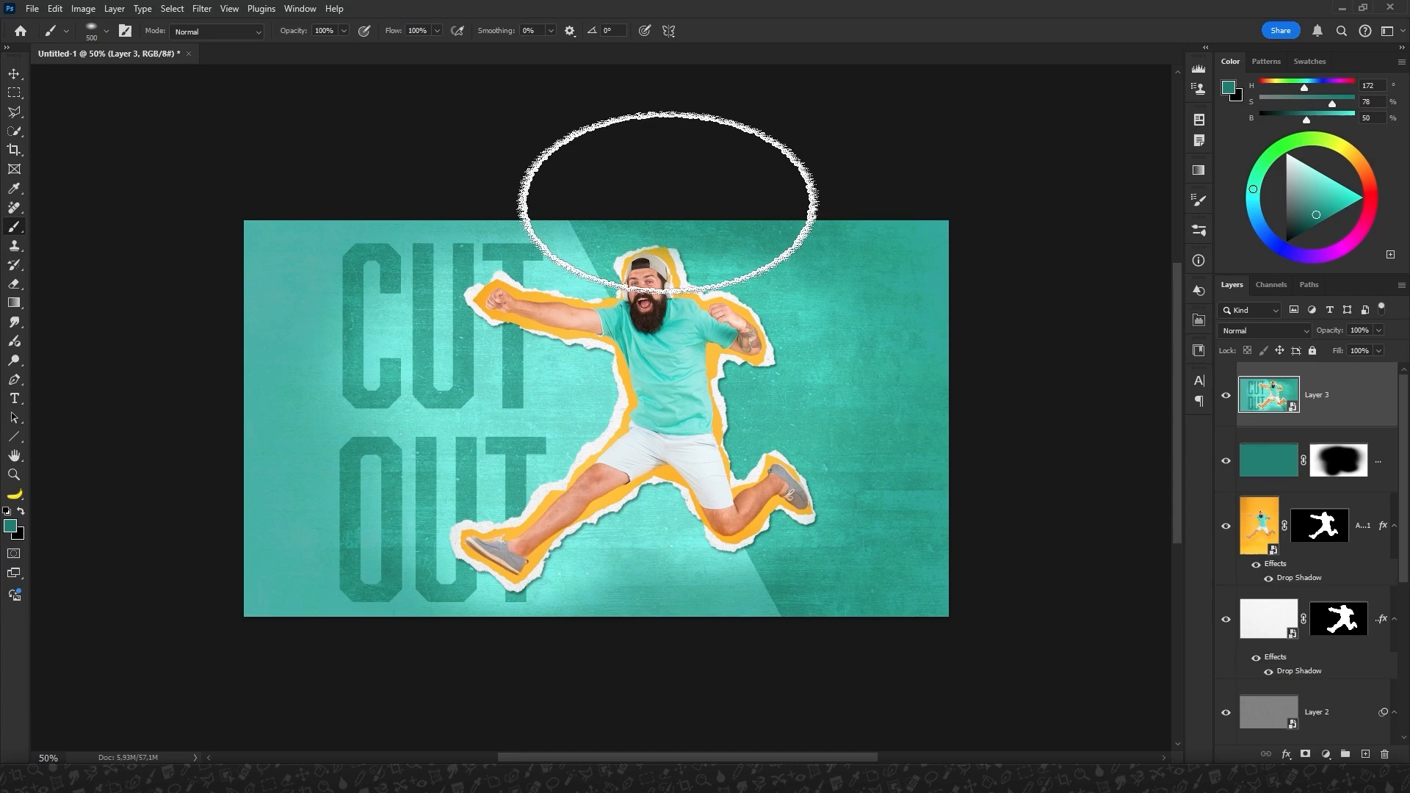
Apply the Camera Raw Filter to the merged layer with Texture +16, Clarity +9, Vignette -23 and Grain 14.
{"action": "left_click", "coordinate": [211, 11]}
{"action": "left_click", "coordinate": [220, 159]}
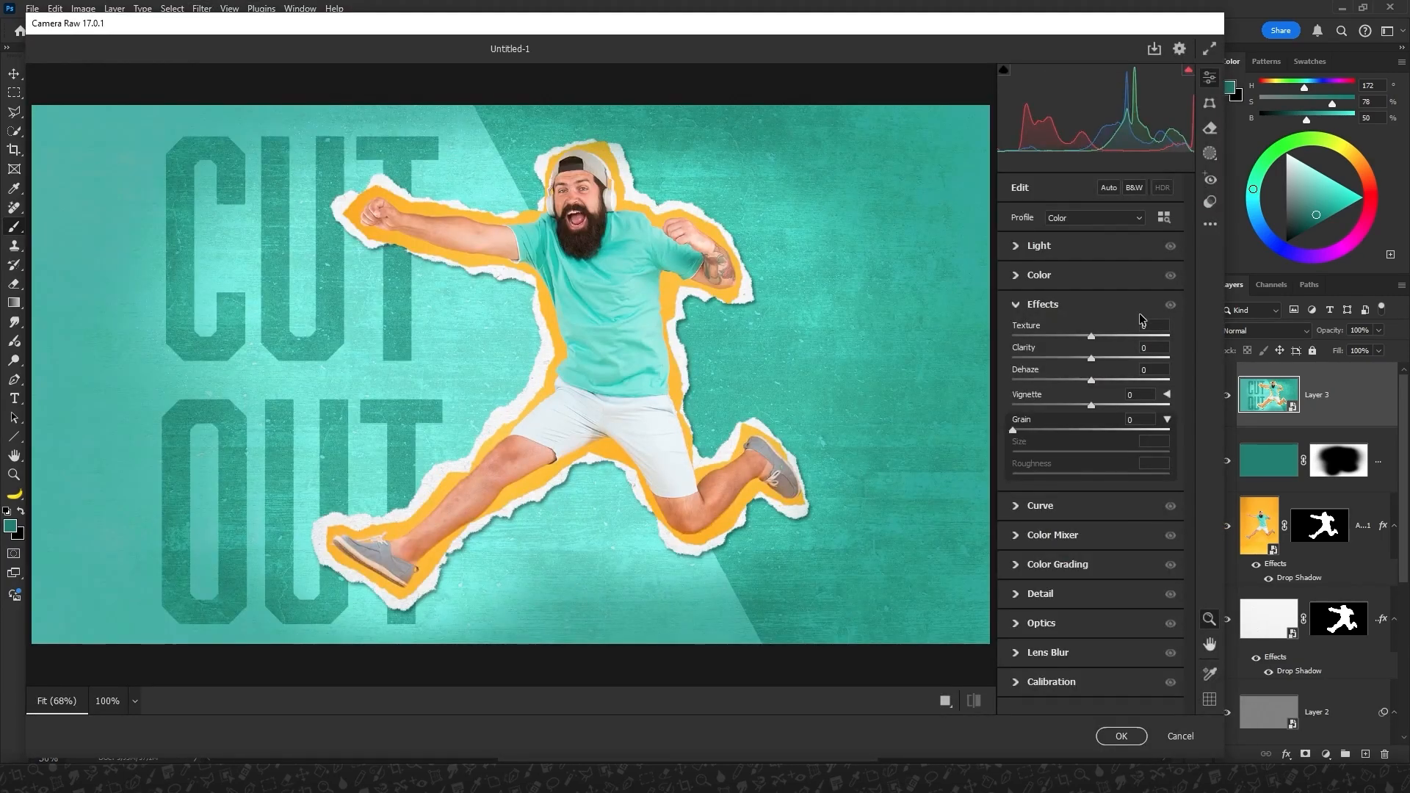
{"action": "left_click_drag", "start_coordinate": [1091, 405], "coordinate": [1035, 431]}
{"action": "left_click_drag", "start_coordinate": [1091, 336], "coordinate": [1098, 358]}
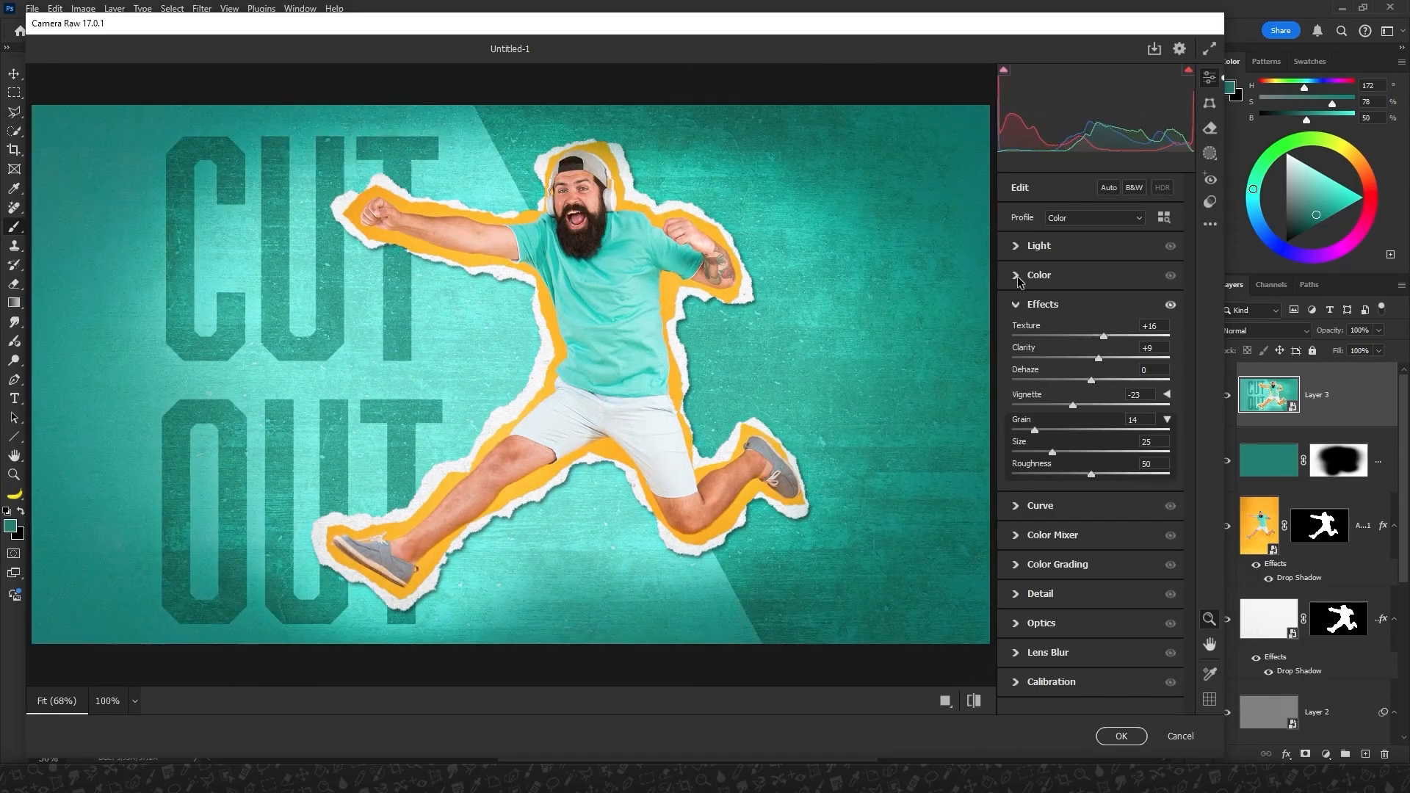
{"action": "left_click", "coordinate": [1120, 737]}
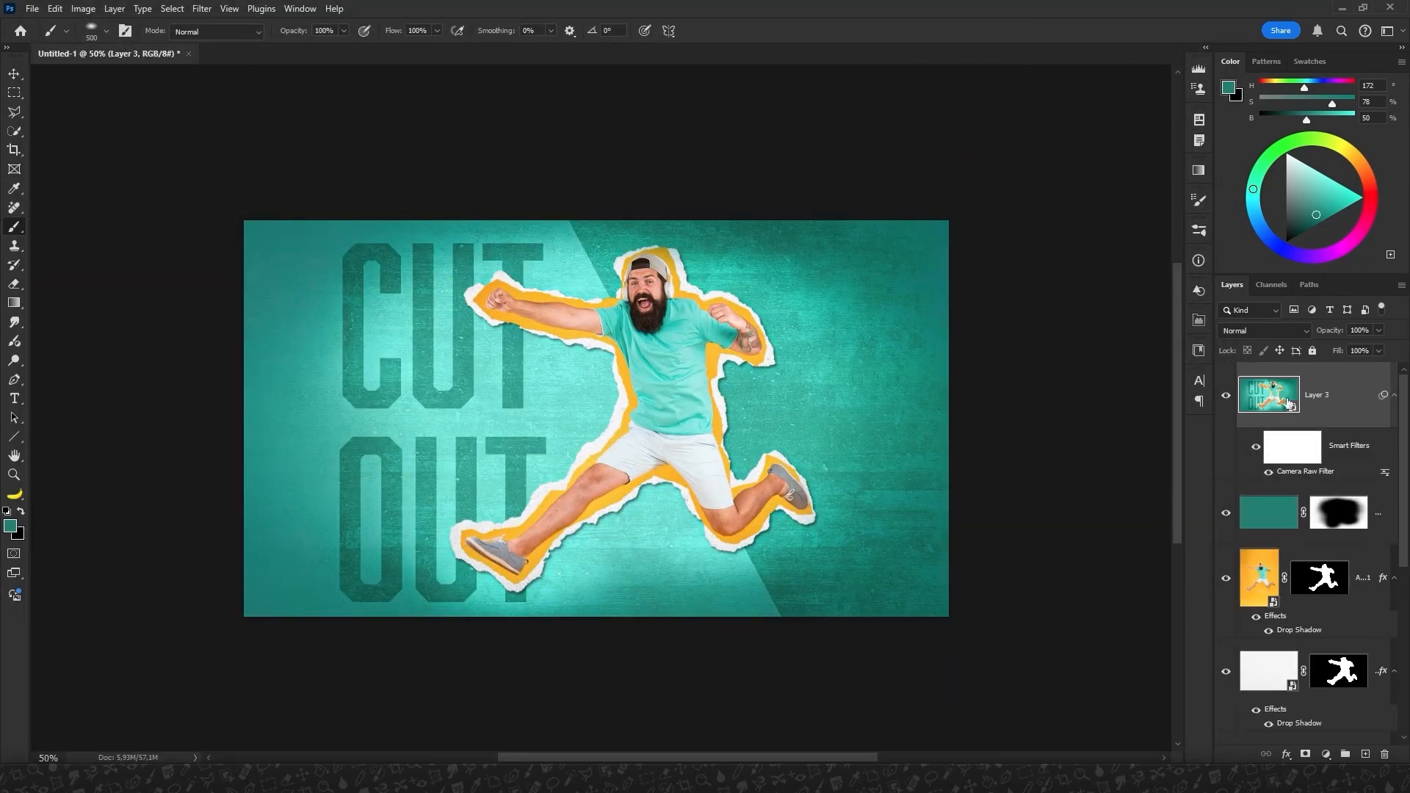
Add a Color Lookup adjustment layer on top and cycle through the 3DLUT looks from 3Strip.look past Fuji F125 Kodak 2393.
{"action": "left_click", "coordinate": [1326, 755]}
{"action": "left_click", "coordinate": [1314, 679]}
{"action": "left_click", "coordinate": [1052, 327]}
{"action": "left_click", "coordinate": [1052, 380]}
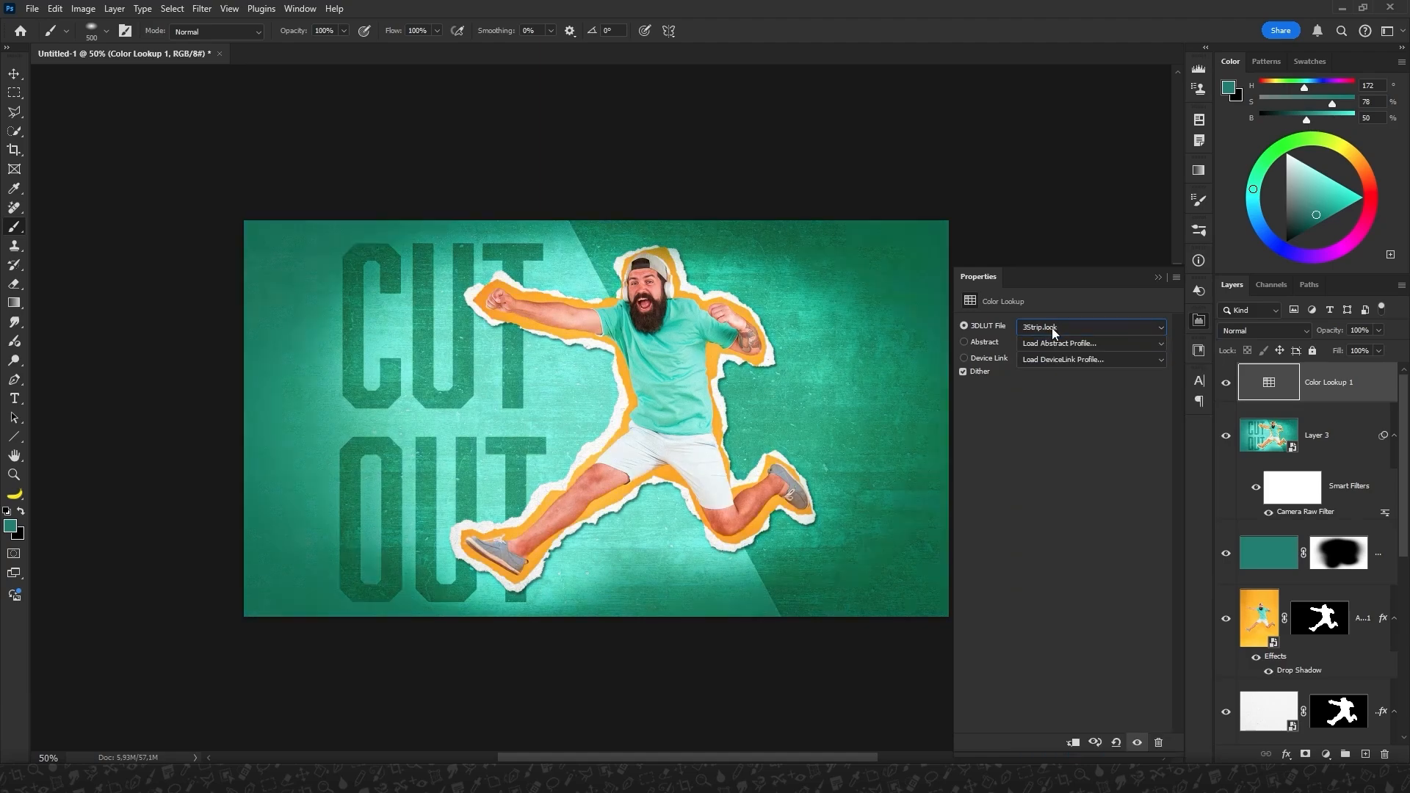
{"action": "scroll", "coordinate": [1051, 328], "scroll_direction": "down", "scroll_amount": 11}
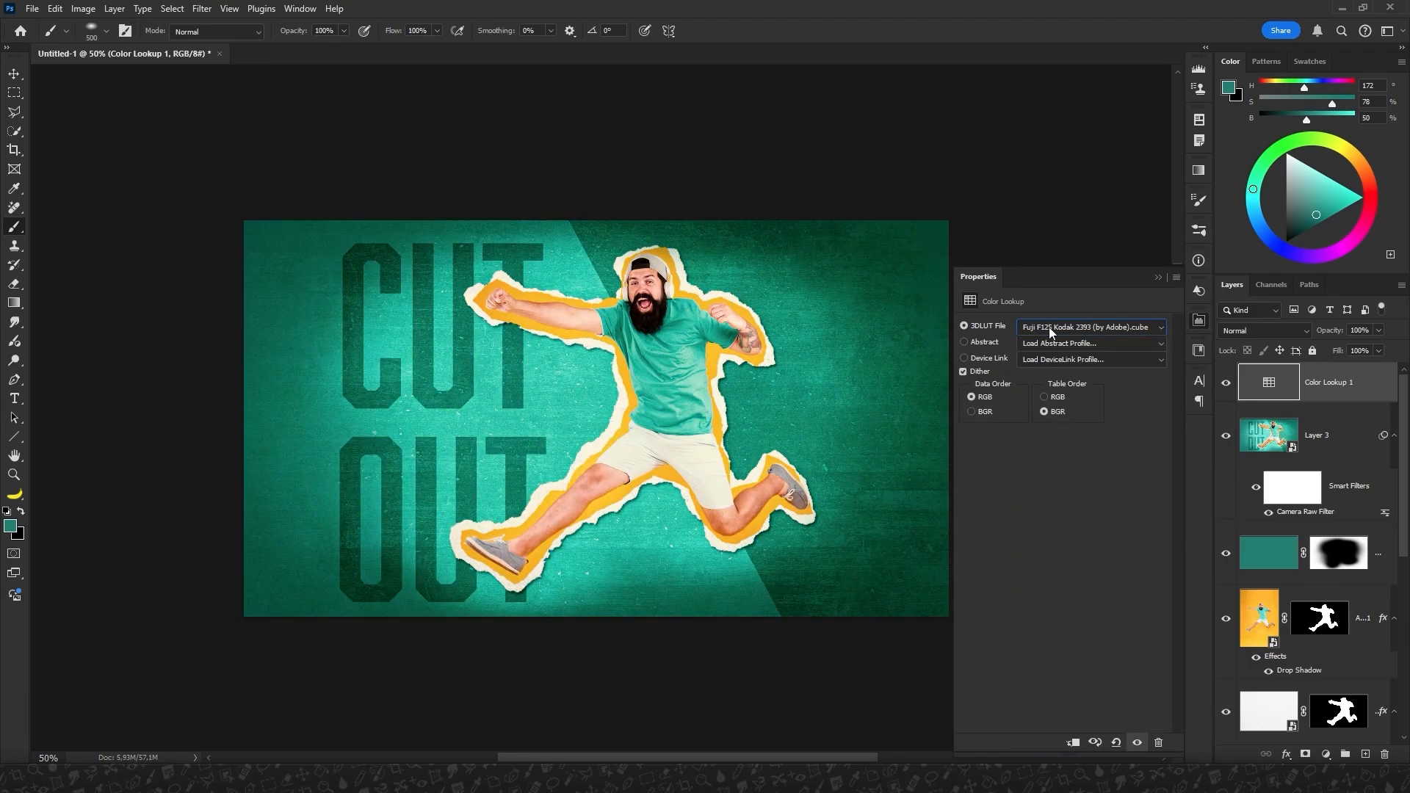
{"action": "scroll", "coordinate": [1049, 328], "scroll_direction": "down", "scroll_amount": 2}
Lower the Color Lookup adjustment layer's opacity to 50% and check the whole composition.
{"action": "left_click", "coordinate": [1335, 352]}
{"action": "left_click_drag", "start_coordinate": [1342, 354], "coordinate": [1345, 357]}
{"action": "key", "text": "ctrl+plus"}
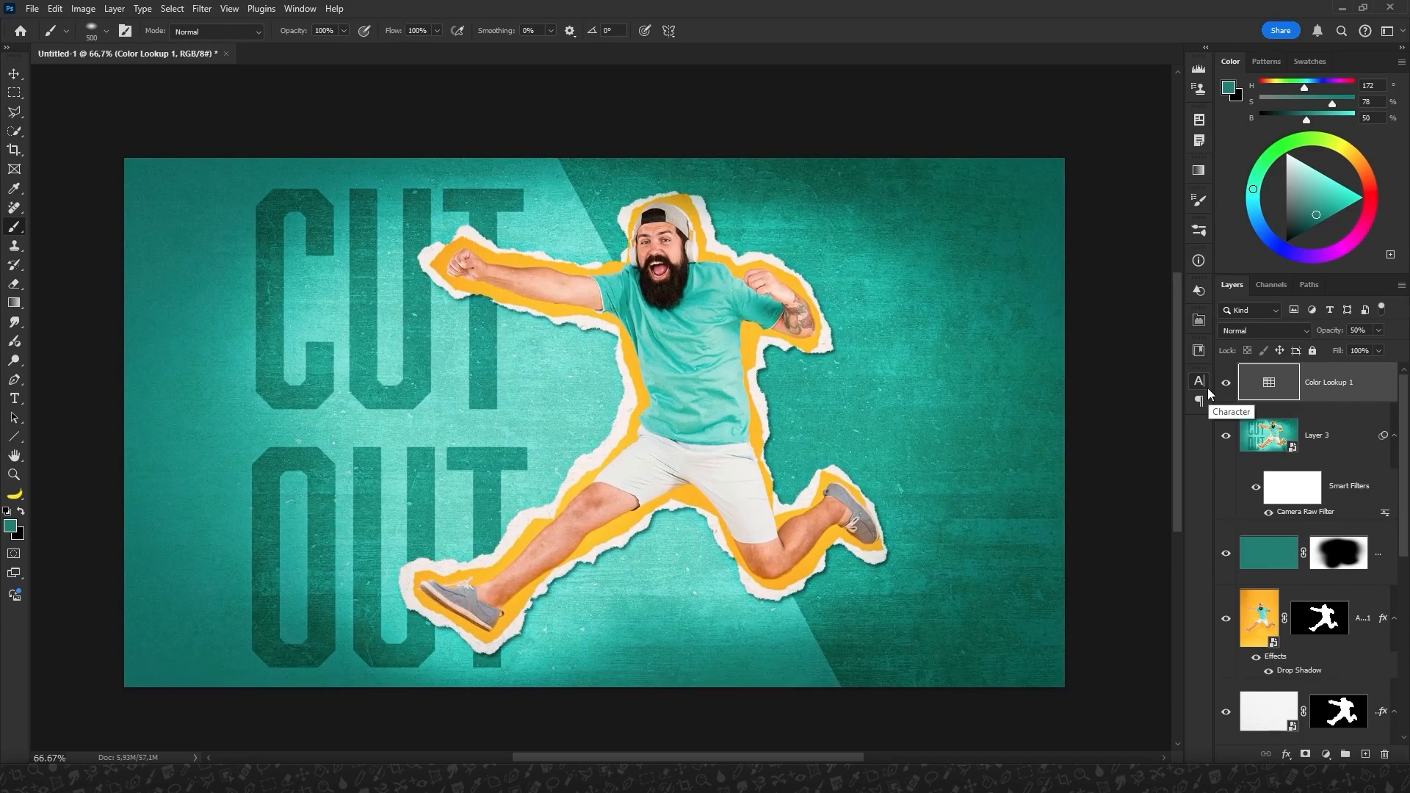